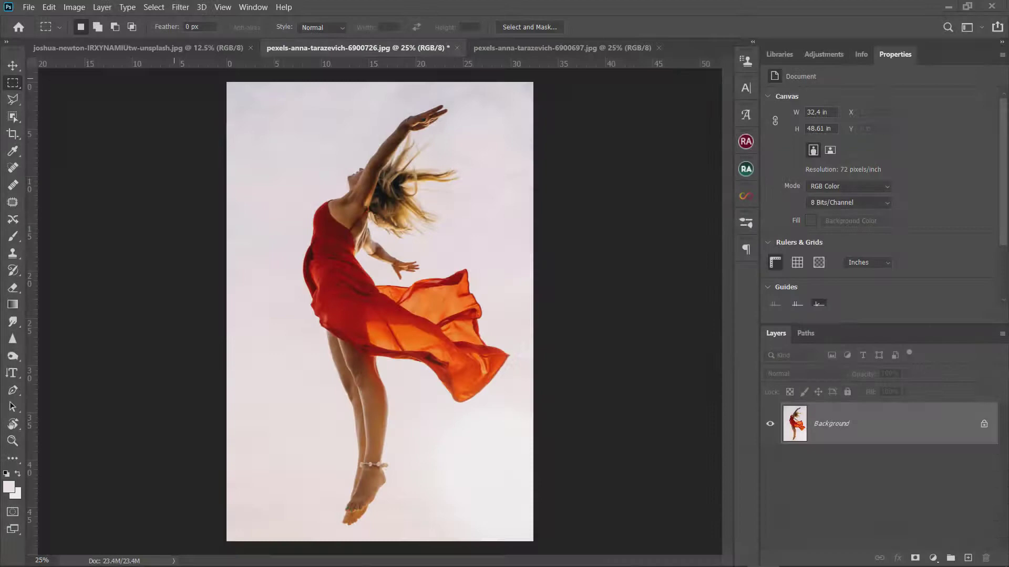
# - Mask out the pale sky with Color Range, then invert the mask to keep the dancer
pyautogui.click(180, 7)
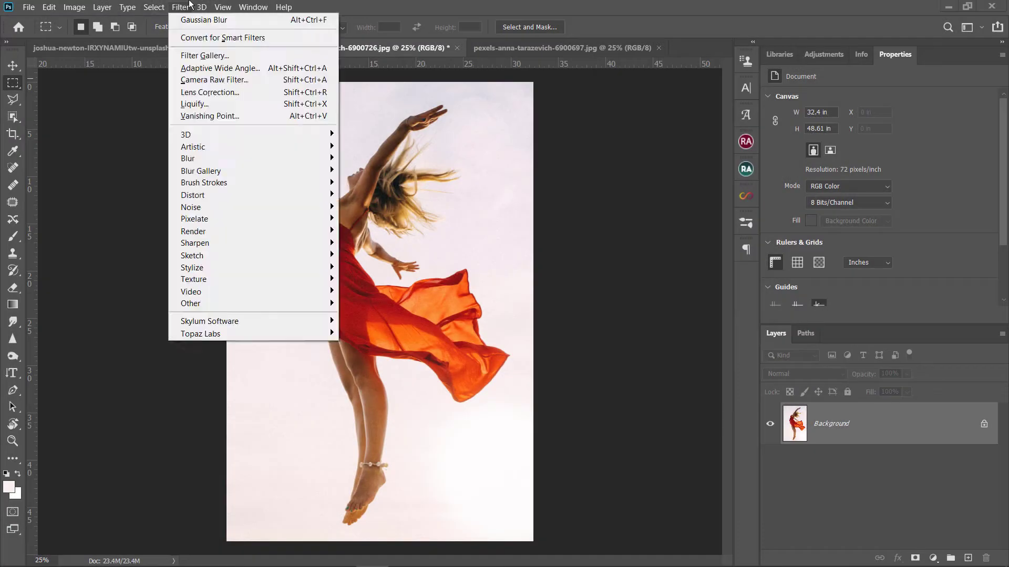
pyautogui.click(195, 131)
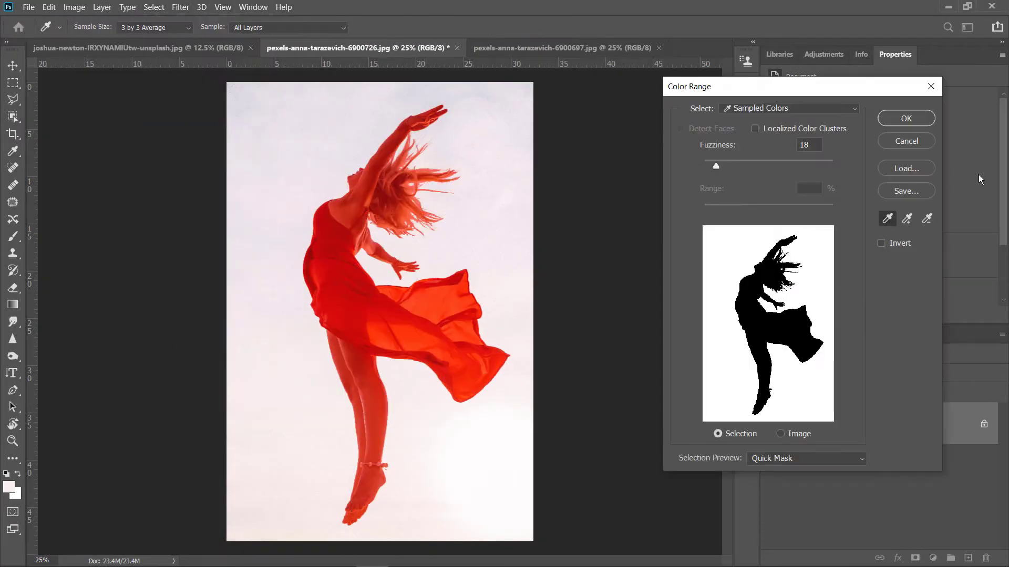
pyautogui.click(482, 199)
pyautogui.press('Return')
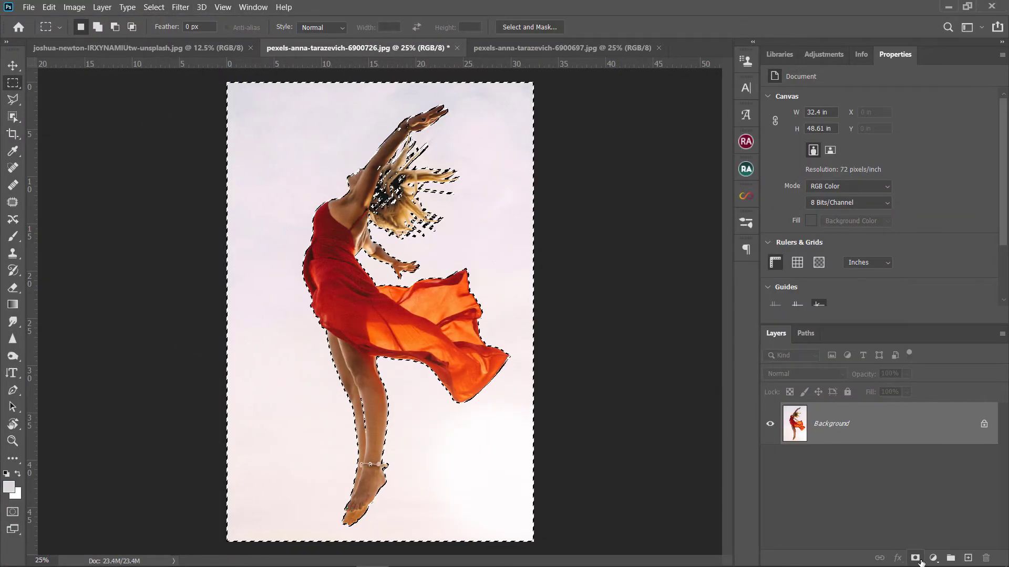
pyautogui.click(915, 558)
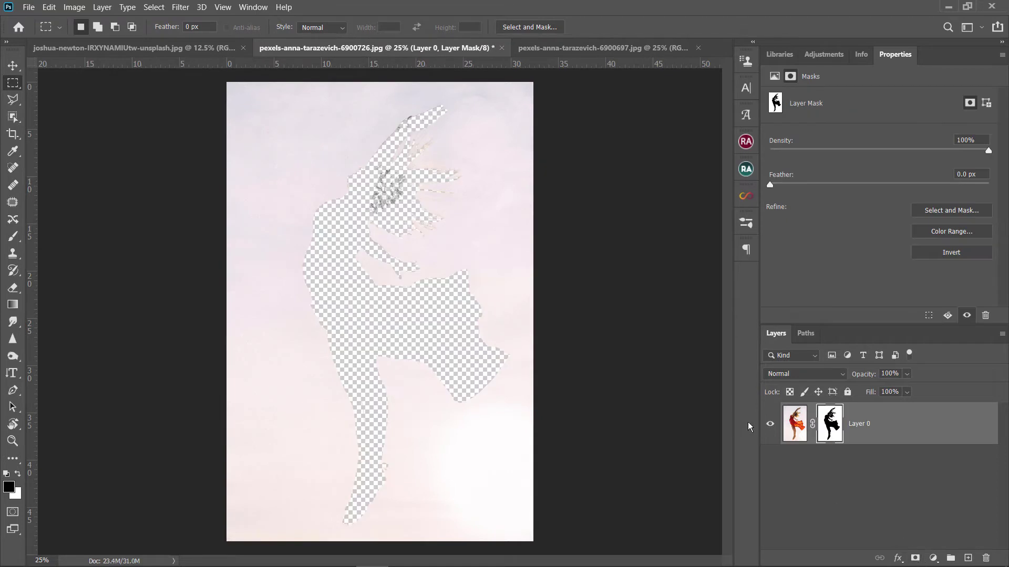
pyautogui.hotkey('ctrl', 'i')
# - Add a black Solid Color fill layer and place it below the dancer layer
pyautogui.click(933, 559)
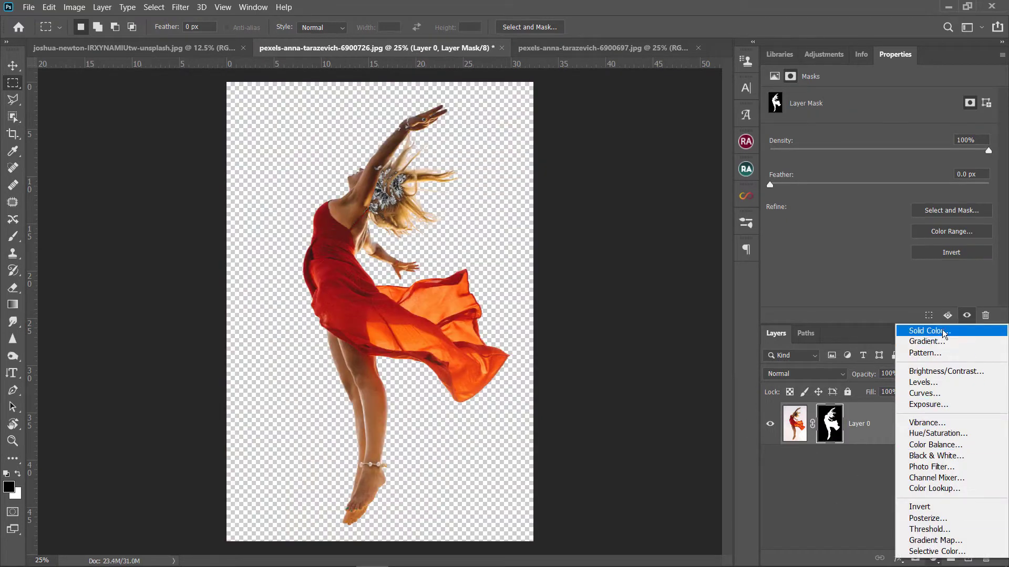
pyautogui.click(924, 330)
pyautogui.click(717, 329)
pyautogui.click(950, 158)
pyautogui.moveTo(862, 466); pyautogui.dragTo(847, 407)
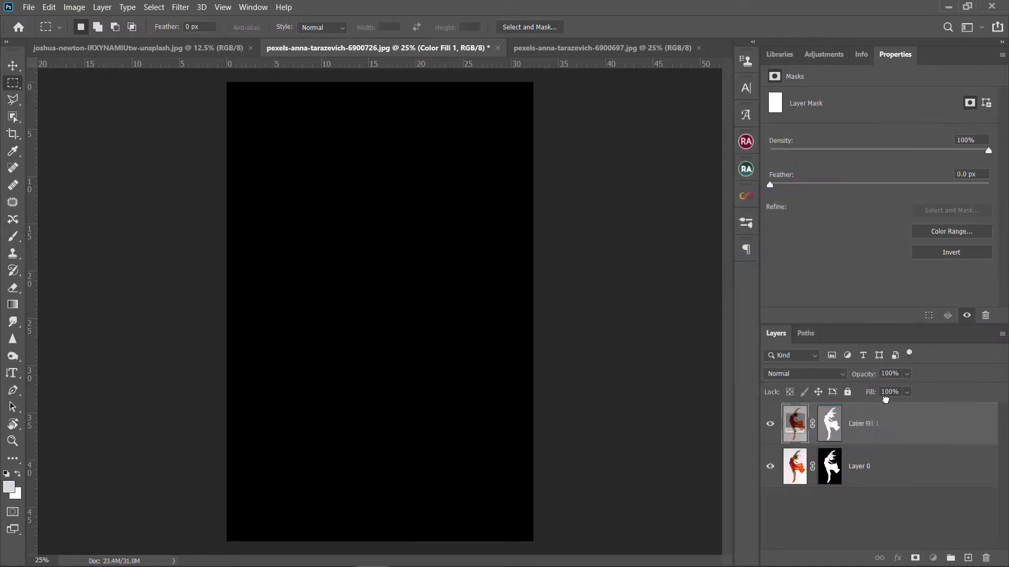
pyautogui.scroll(3, 363, 104)
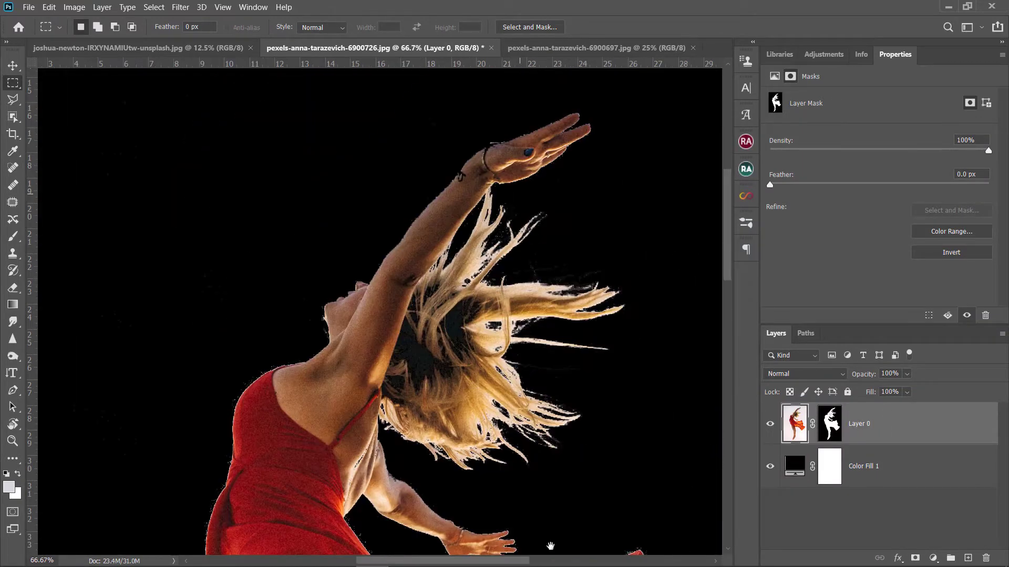
# - Hide the black fill, zoom in on the hair, and set up a soft Brush
pyautogui.click(770, 466)
pyautogui.hotkey('ctrl', '+')
pyautogui.hotkey('ctrl', '+')
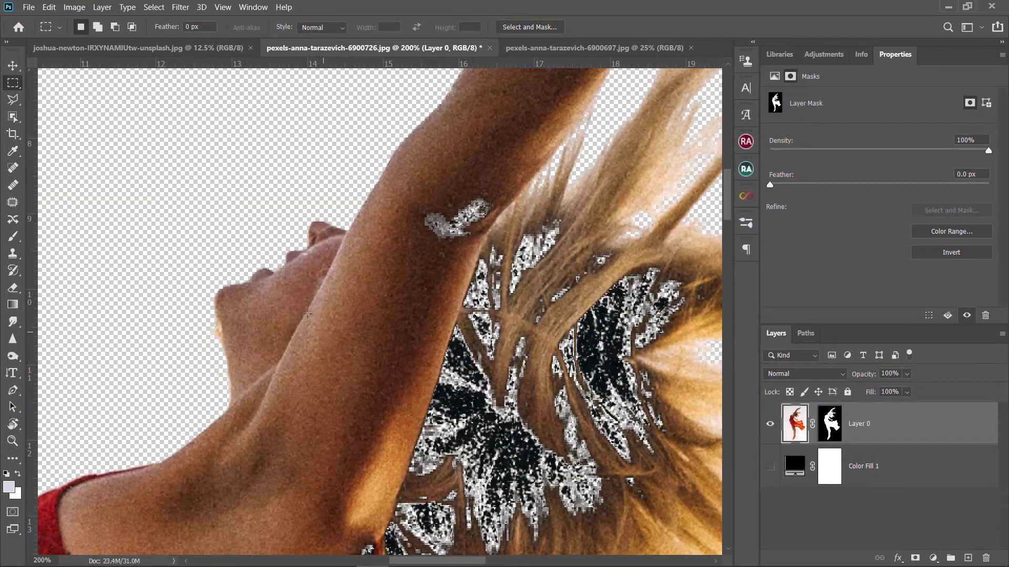
pyautogui.click(14, 237)
pyautogui.rightClick(392, 353)
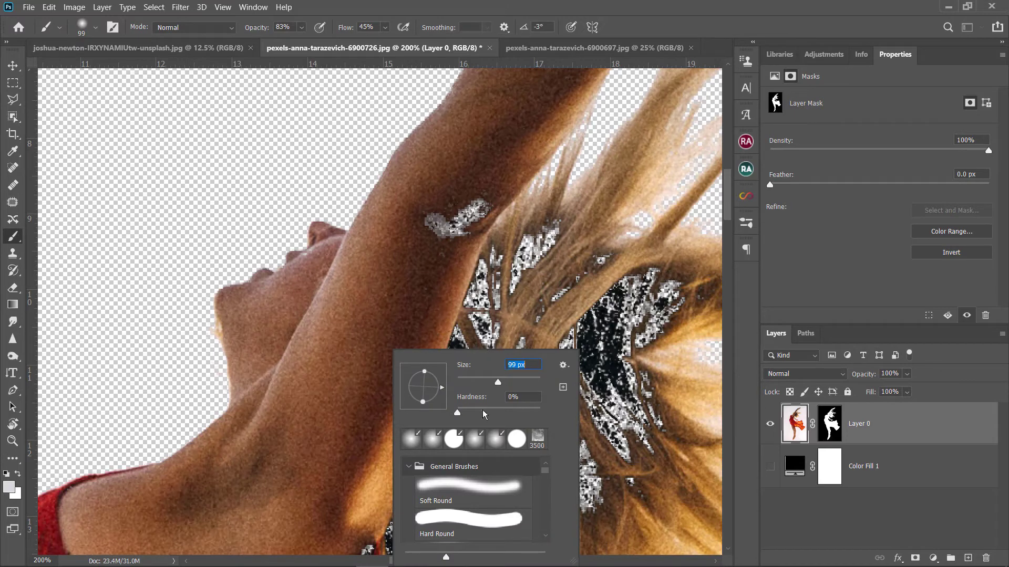
# - Paint white on the dancer's layer mask to restore the arm and hair gaps
pyautogui.press('Escape')
pyautogui.click(830, 424)
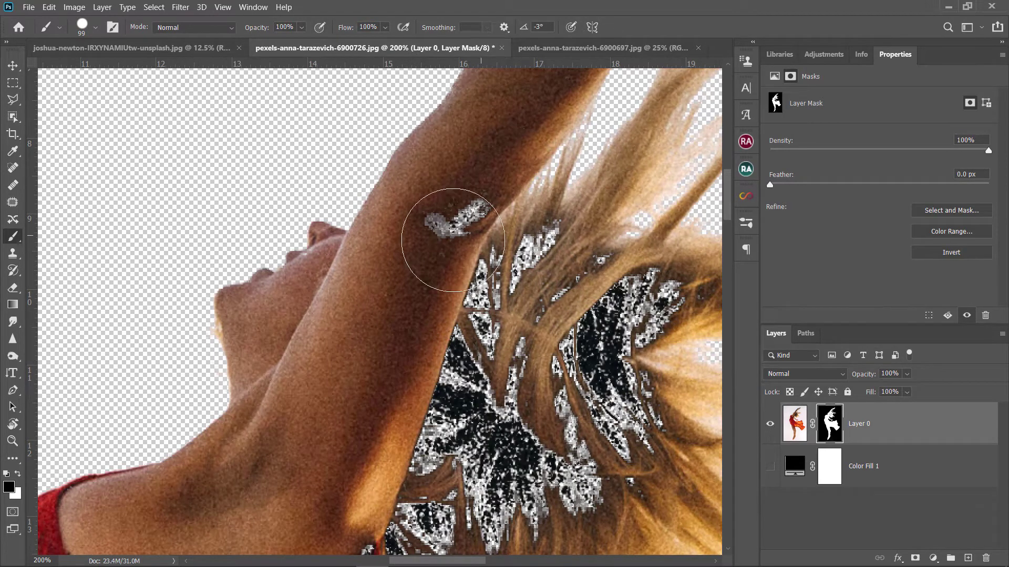
pyautogui.press('x')
pyautogui.moveTo(453, 240)
pyautogui.mouseDown()
pyautogui.moveTo(439, 234)
pyautogui.moveTo(578, 263)
pyautogui.moveTo(670, 322)
pyautogui.mouseUp()
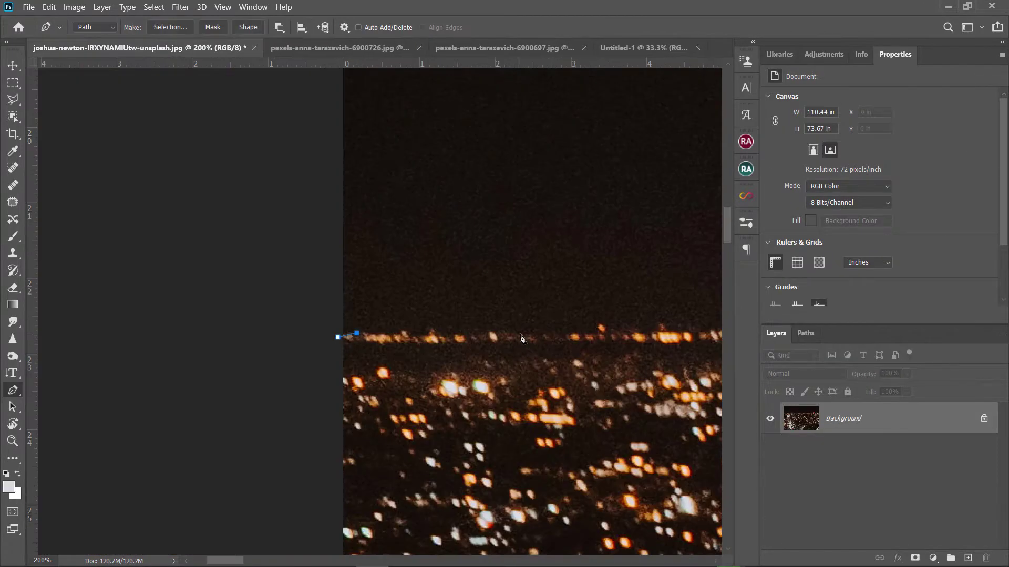
# - Trace the city skyline with Pen anchor points, zoom out, and add a blank mask to the city layer
pyautogui.click(522, 339)
pyautogui.click(610, 356)
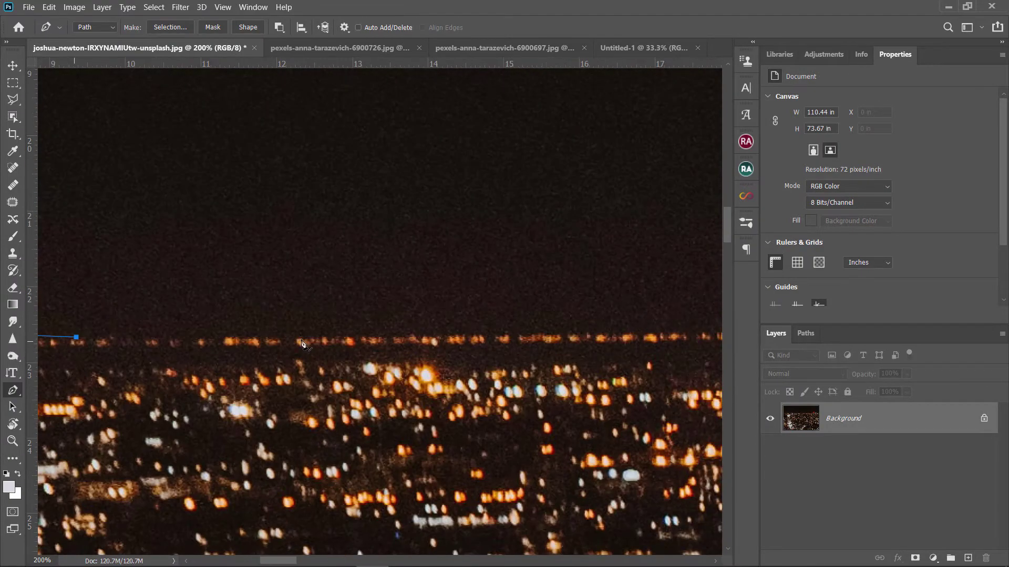
pyautogui.click(678, 337)
pyautogui.moveTo(678, 337); pyautogui.dragTo(284, 349)
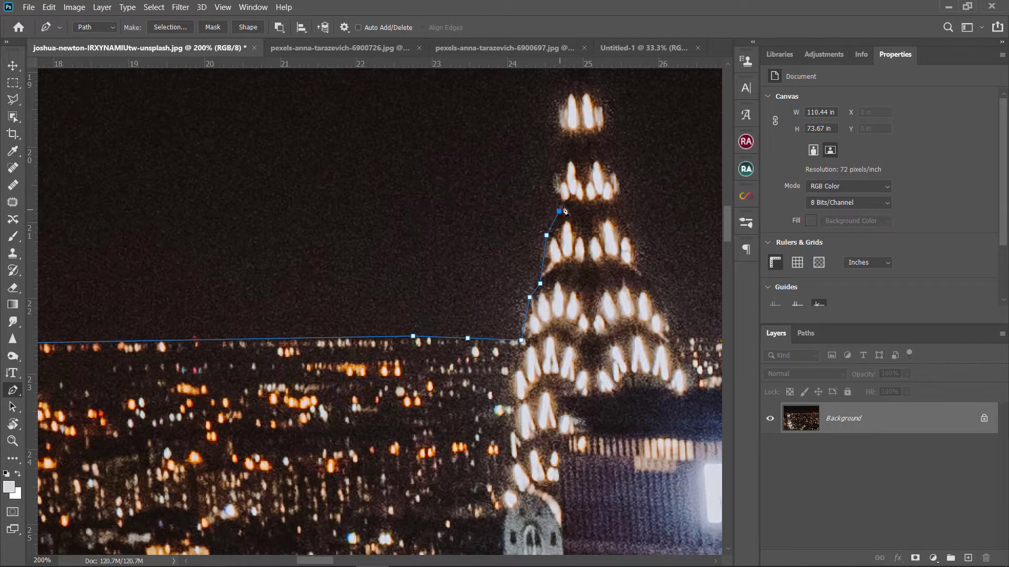
pyautogui.scroll(3, 564, 211)
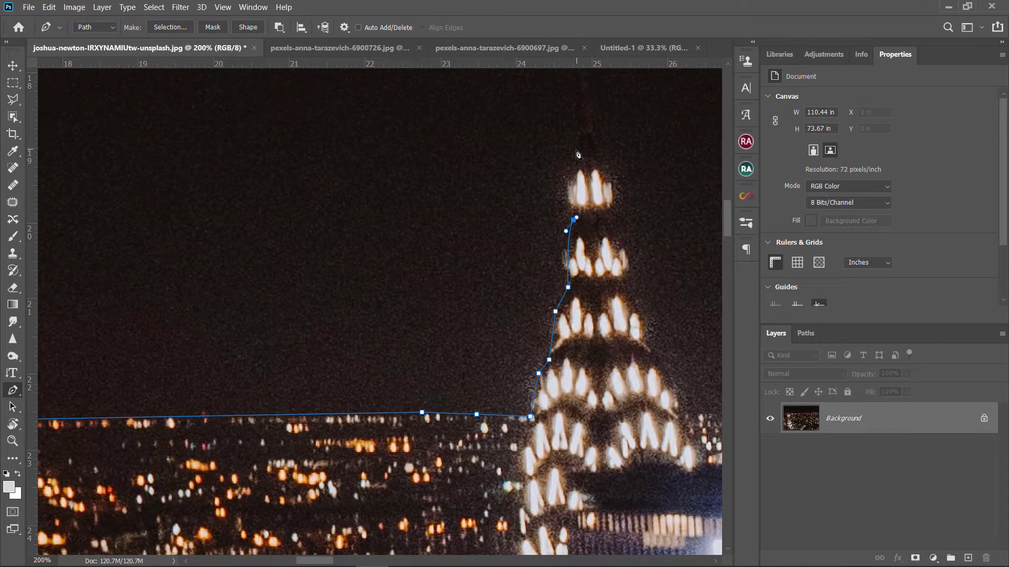
pyautogui.moveTo(577, 154); pyautogui.dragTo(486, 385)
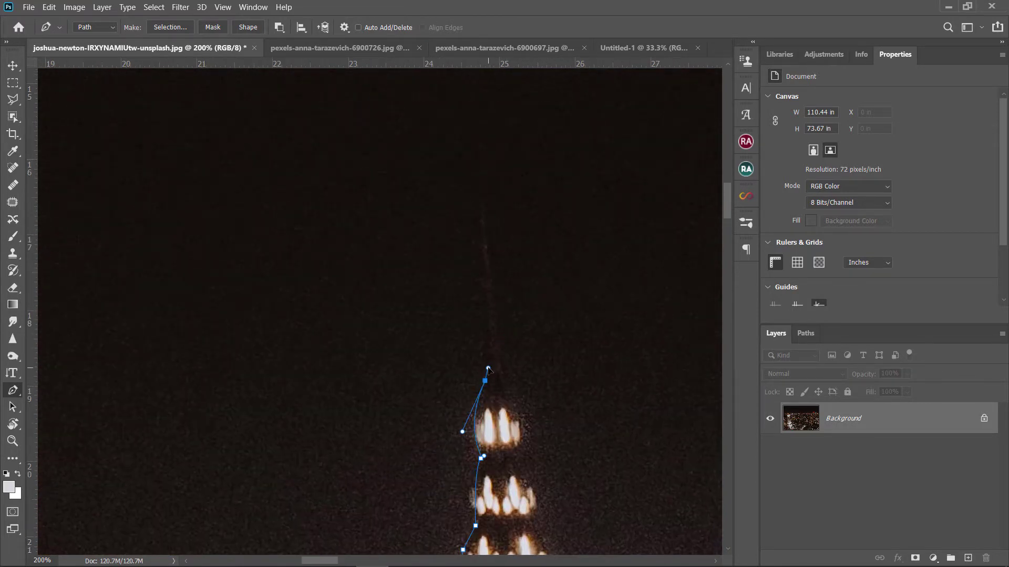
pyautogui.hotkey('ctrl', '-')
pyautogui.hotkey('ctrl', '-')
pyautogui.hotkey('ctrl', '-')
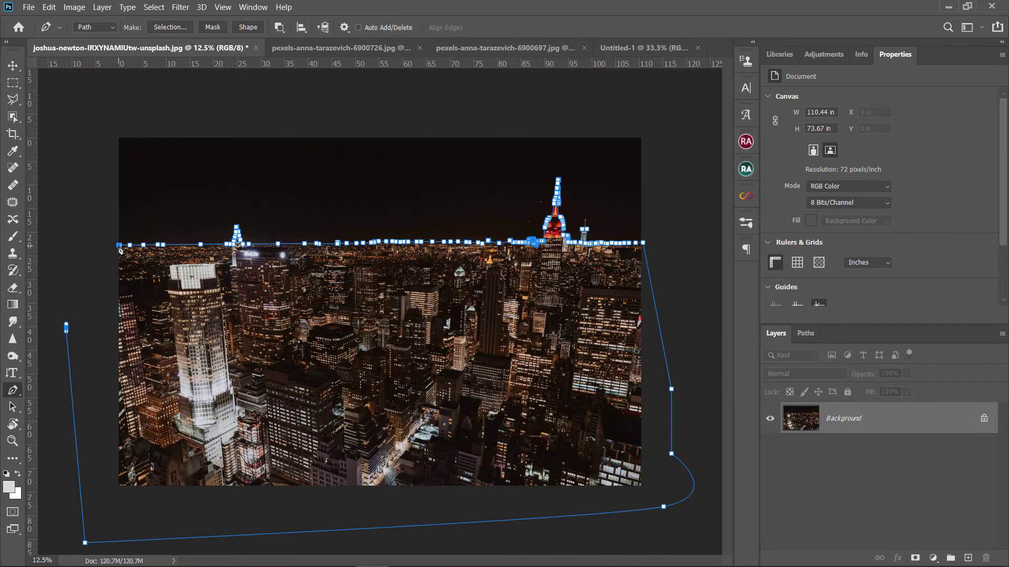
pyautogui.click(914, 558)
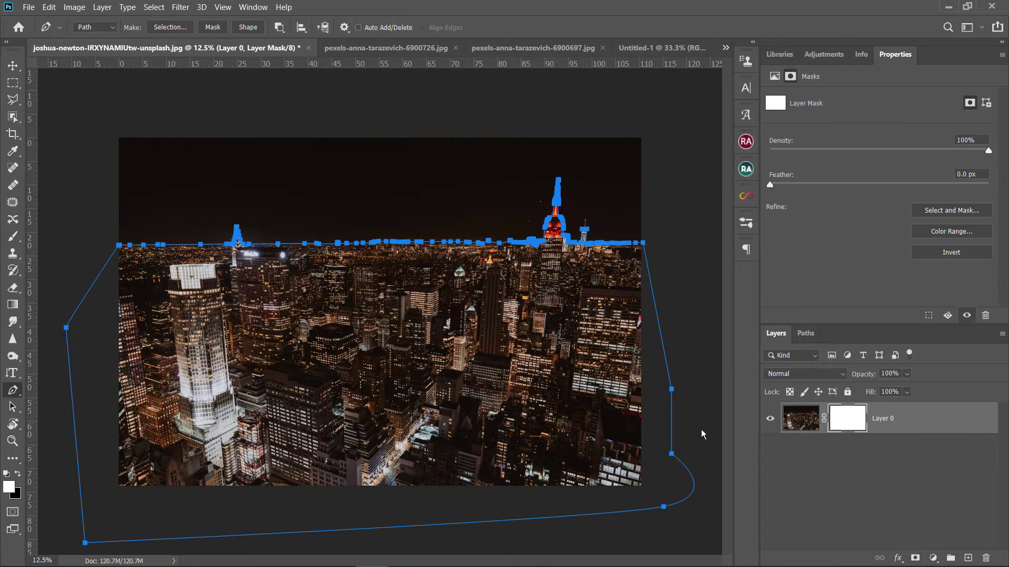
# - Turn the skyline Work Path into a selection and make an inverted mask keeping the city
pyautogui.hotkey('ctrl', 'z')
pyautogui.rightClick(807, 334)
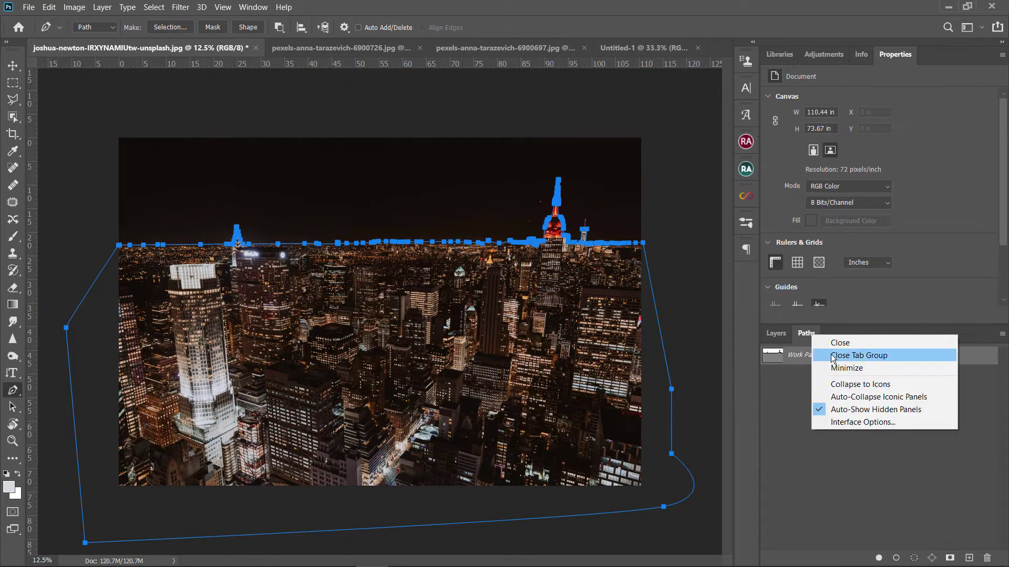
pyautogui.rightClick(800, 361)
pyautogui.click(840, 395)
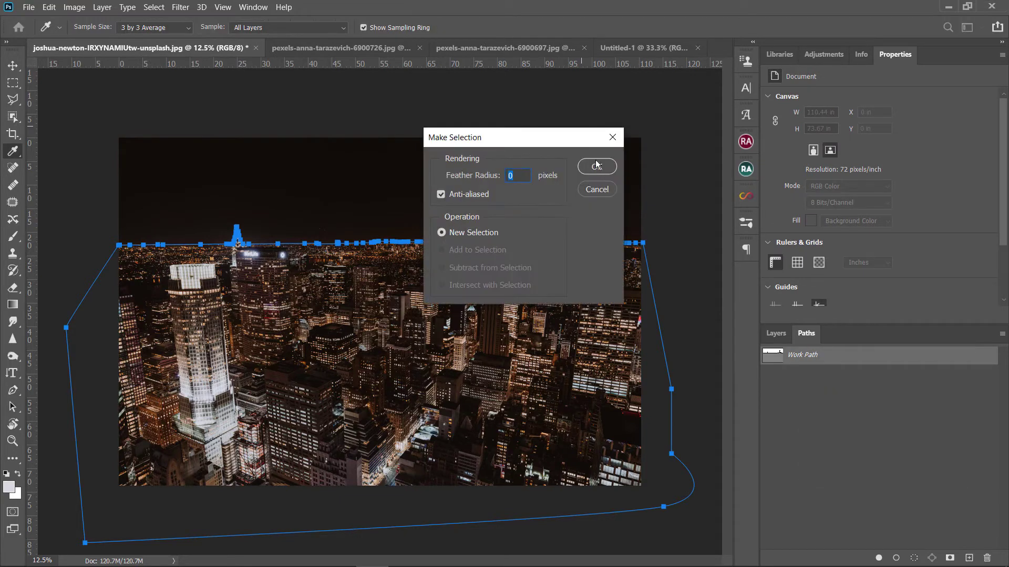
pyautogui.click(597, 165)
pyautogui.click(776, 333)
pyautogui.click(915, 558)
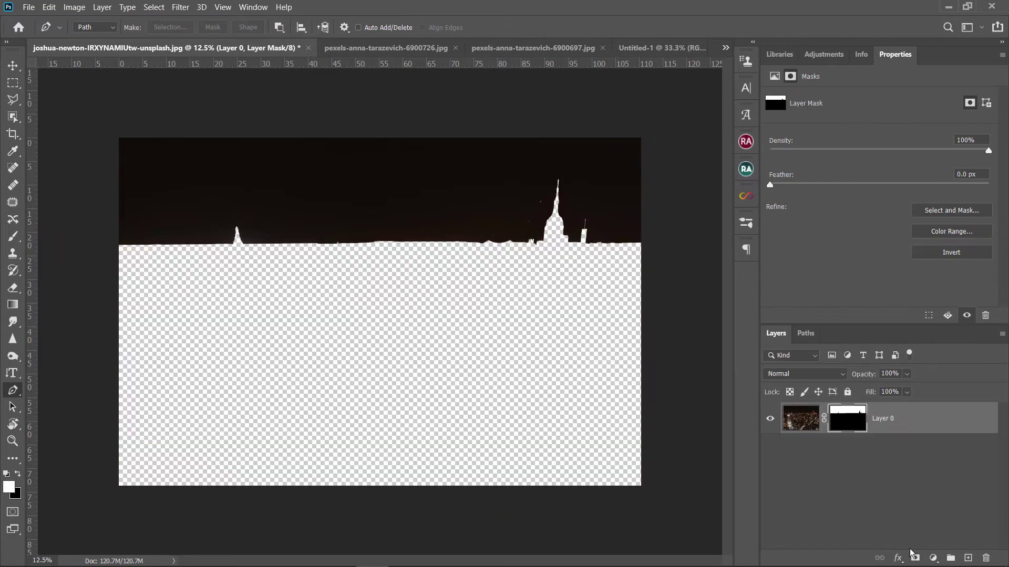
pyautogui.hotkey('ctrl', 'i')
# - Move the masked city into Untitled-1 and scale it down to the canvas width
pyautogui.click(13, 66)
pyautogui.moveTo(507, 358)
pyautogui.mouseDown()
pyautogui.moveTo(624, 39)
pyautogui.moveTo(336, 434)
pyautogui.mouseUp()
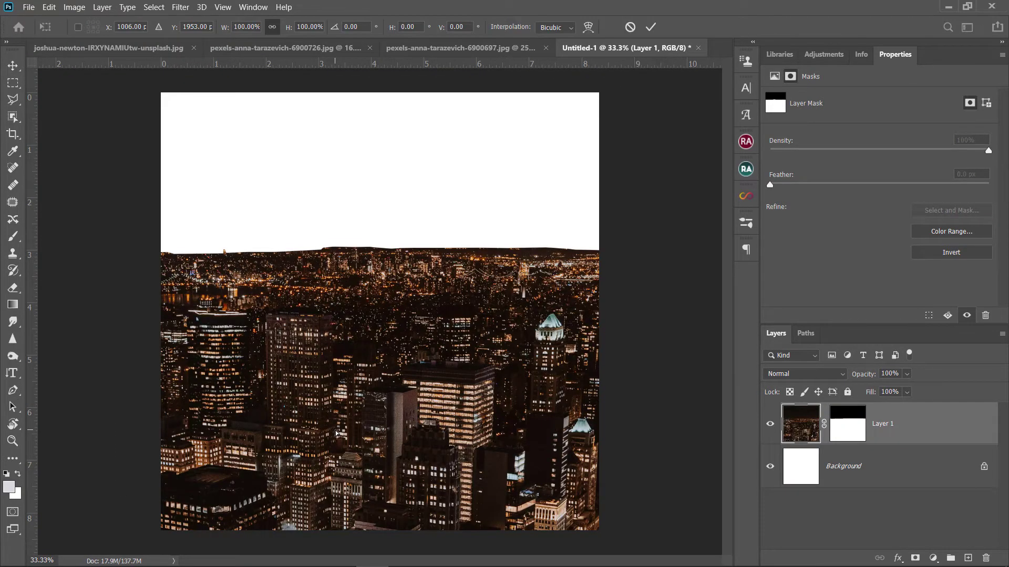
pyautogui.scroll(-2, 337, 434)
pyautogui.scroll(1, 462, 286)
pyautogui.moveTo(462, 286); pyautogui.dragTo(507, 344)
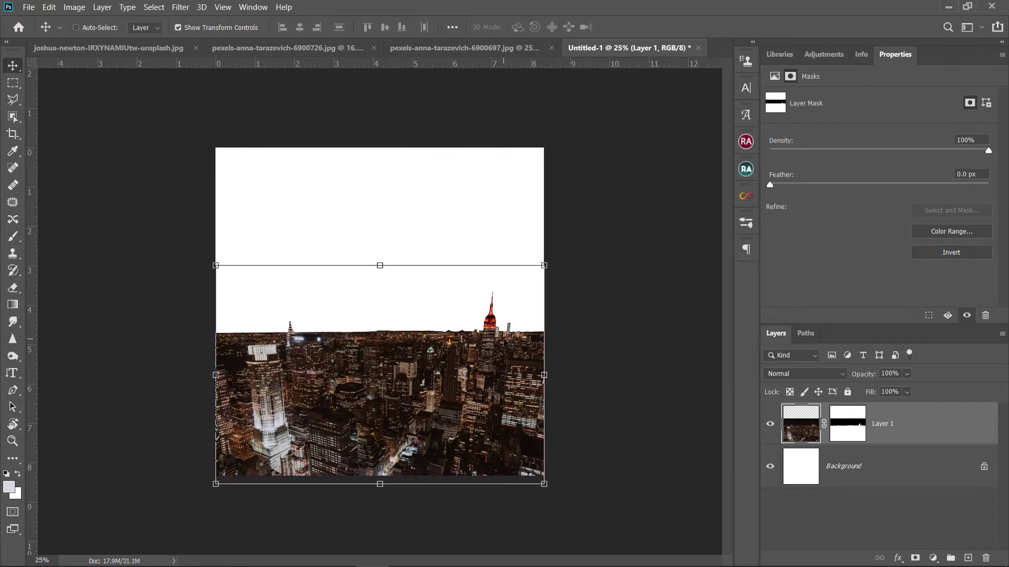
# - Copy the masked dancer into the Untitled-1 composite and shrink her to about 61%
pyautogui.click(458, 48)
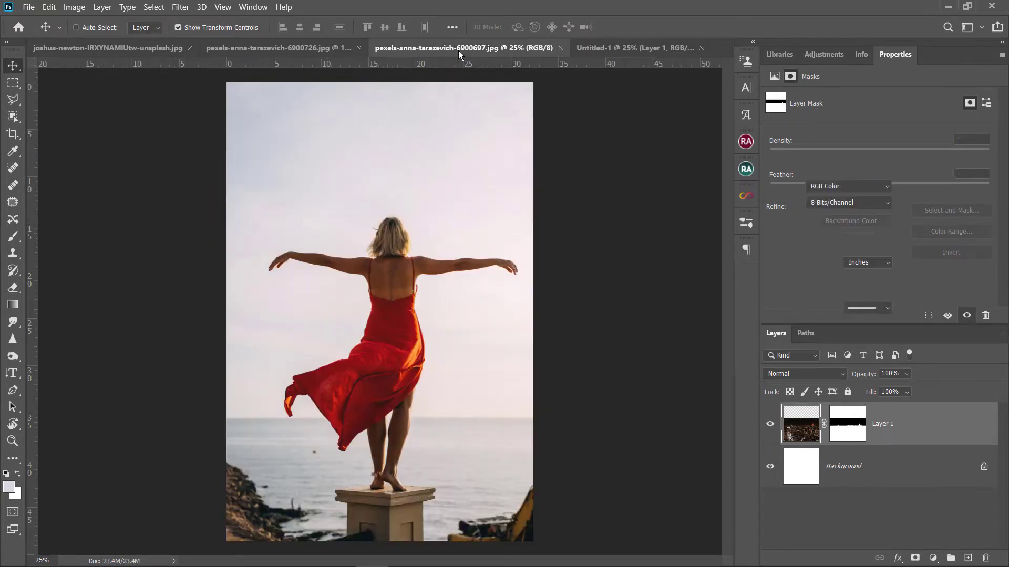
pyautogui.click(294, 48)
pyautogui.moveTo(412, 281); pyautogui.dragTo(379, 195)
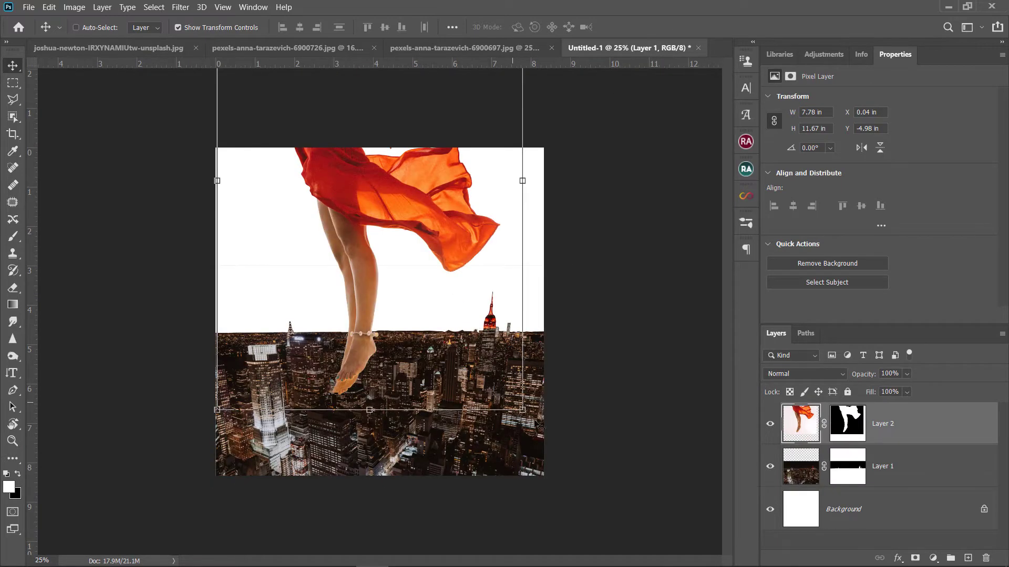
pyautogui.moveTo(522, 410); pyautogui.dragTo(401, 227)
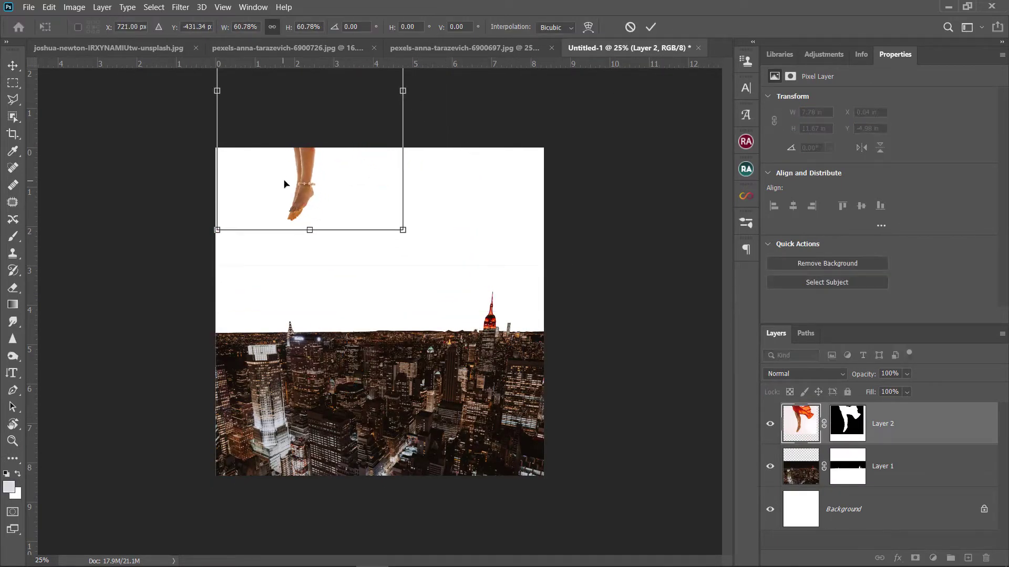
pyautogui.moveTo(289, 184); pyautogui.dragTo(329, 250)
# - Rotate the dancer horizontal, shrink her to about 39%, and centre her above the city
pyautogui.moveTo(458, 305); pyautogui.dragTo(489, 58)
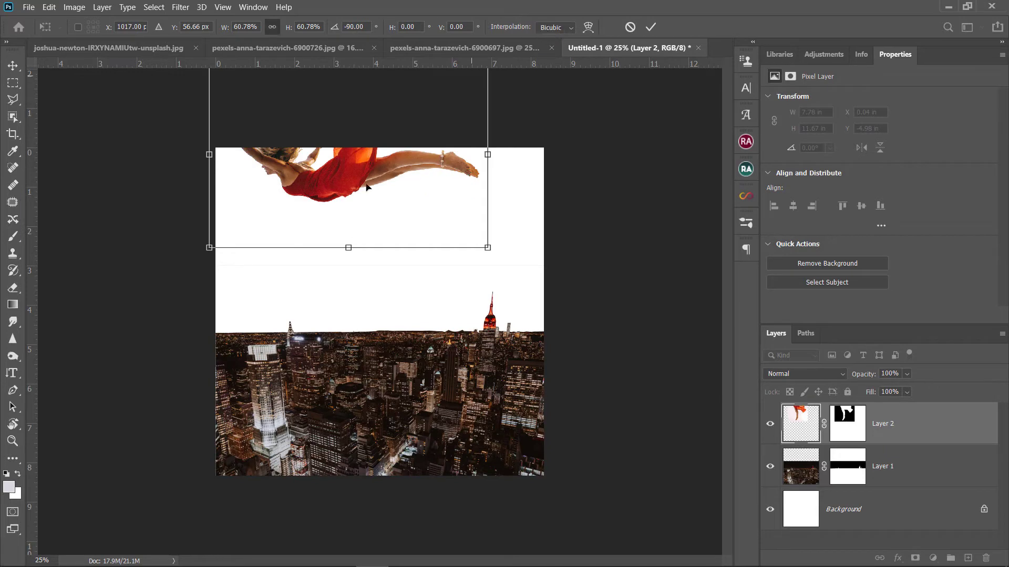
pyautogui.moveTo(357, 193); pyautogui.dragTo(389, 256)
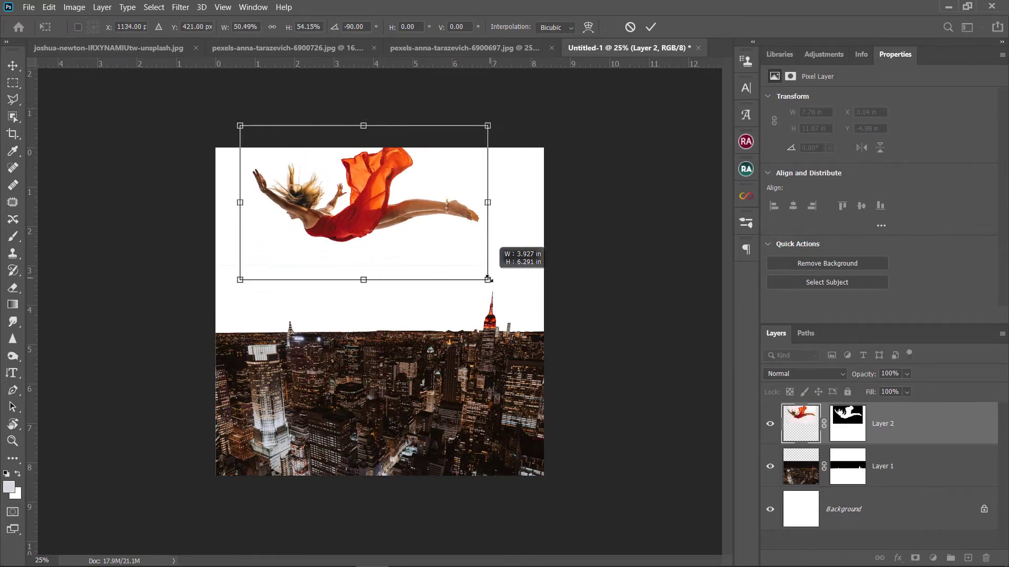
pyautogui.moveTo(519, 311); pyautogui.dragTo(468, 278)
pyautogui.moveTo(374, 231); pyautogui.dragTo(407, 247)
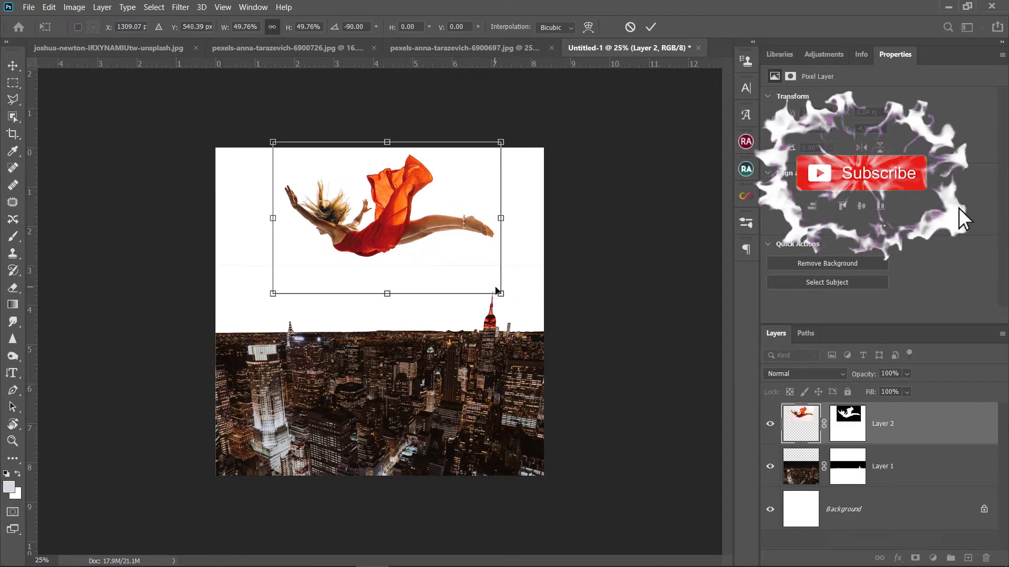
pyautogui.moveTo(502, 293); pyautogui.dragTo(451, 261)
pyautogui.moveTo(394, 221); pyautogui.dragTo(405, 225)
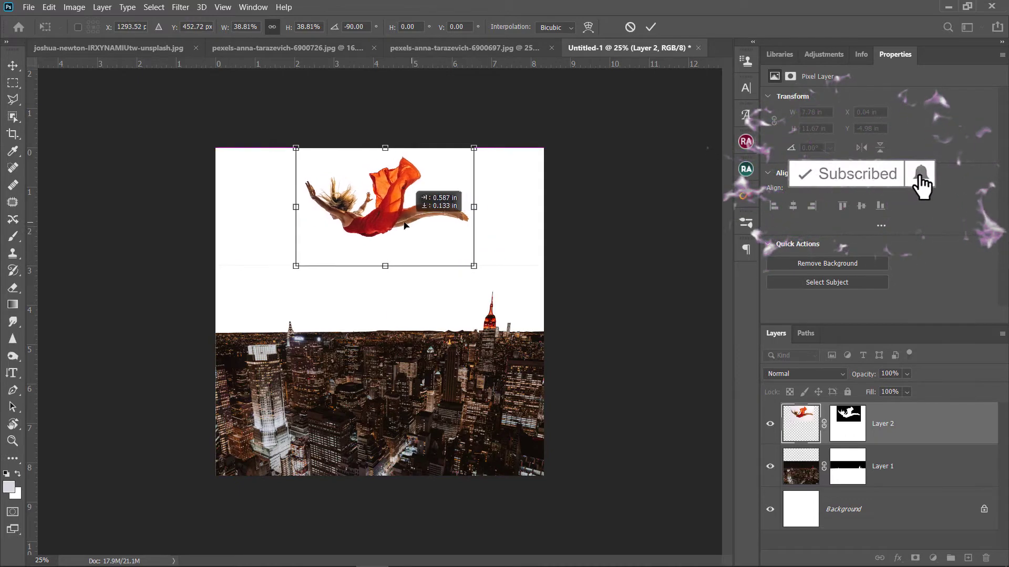
pyautogui.click(651, 27)
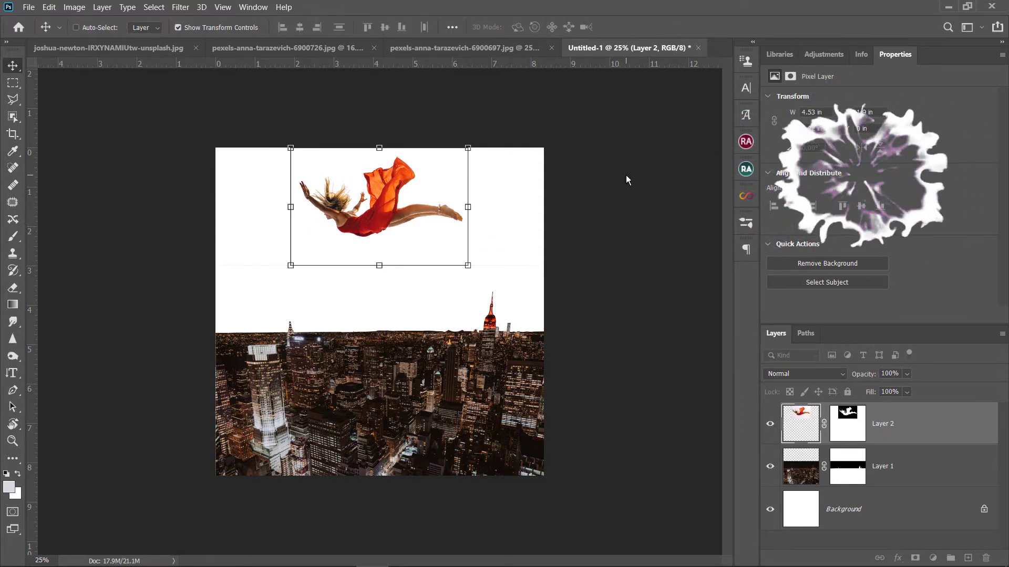
pyautogui.click(465, 47)
pyautogui.hotkey('ctrl', '+')
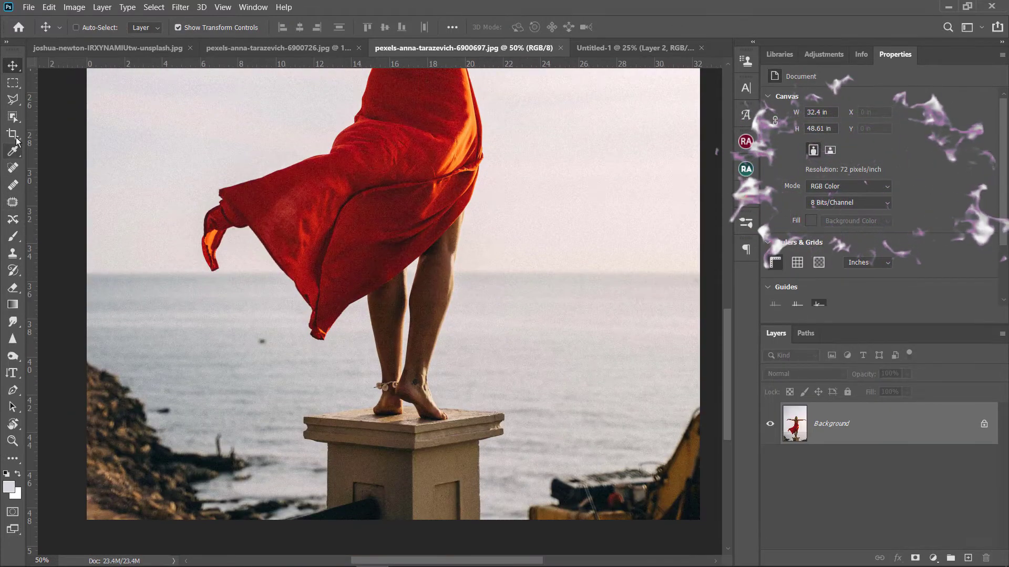
# - Erase the pedestal beneath the standing dancer, marquee-select her, and move the selected pixels
pyautogui.click(13, 235)
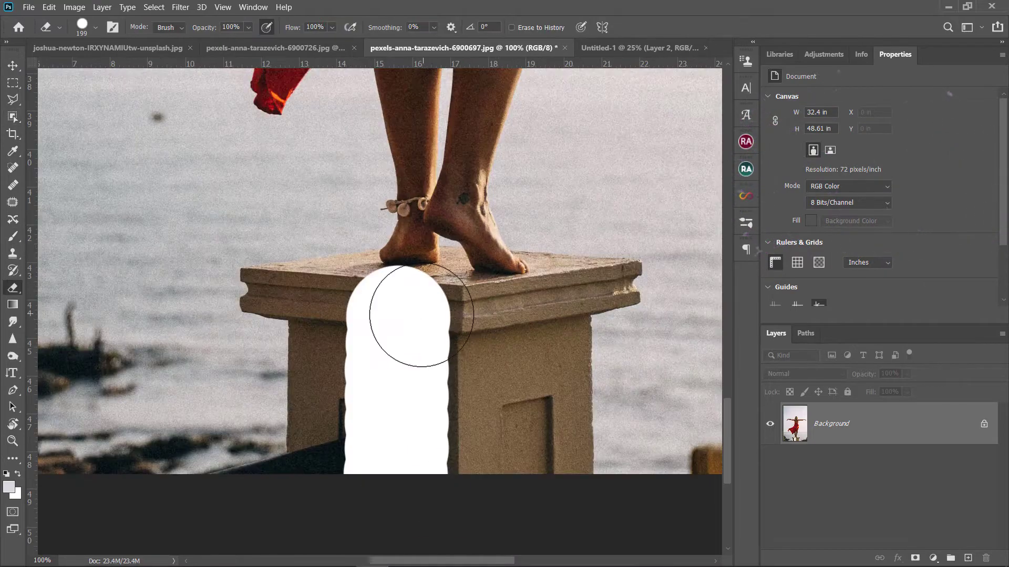
pyautogui.moveTo(405, 315)
pyautogui.mouseDown()
pyautogui.moveTo(442, 309)
pyautogui.moveTo(491, 361)
pyautogui.moveTo(453, 565)
pyautogui.moveTo(552, 304)
pyautogui.mouseUp()
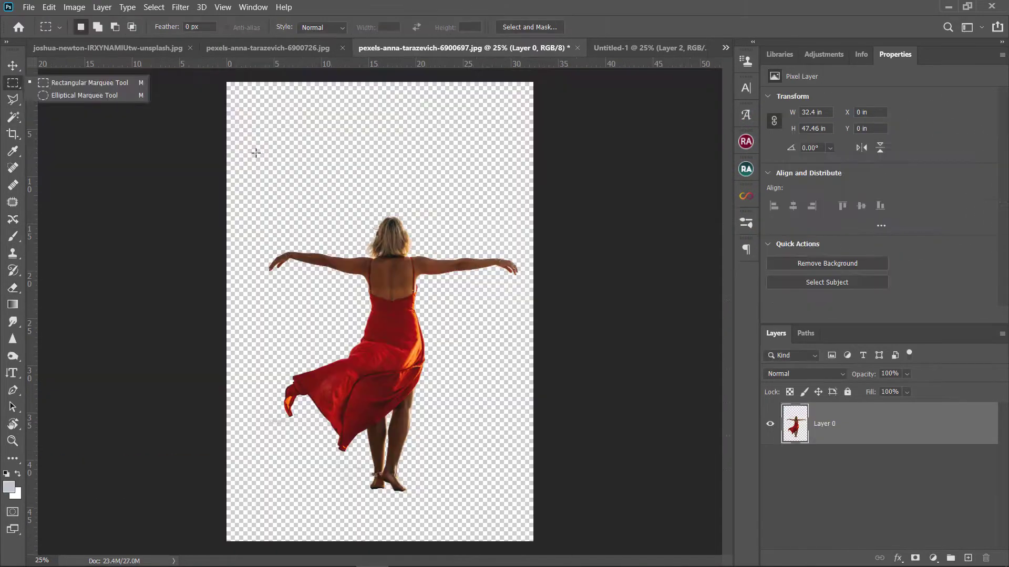
pyautogui.moveTo(257, 154); pyautogui.dragTo(523, 501)
pyautogui.click(13, 65)
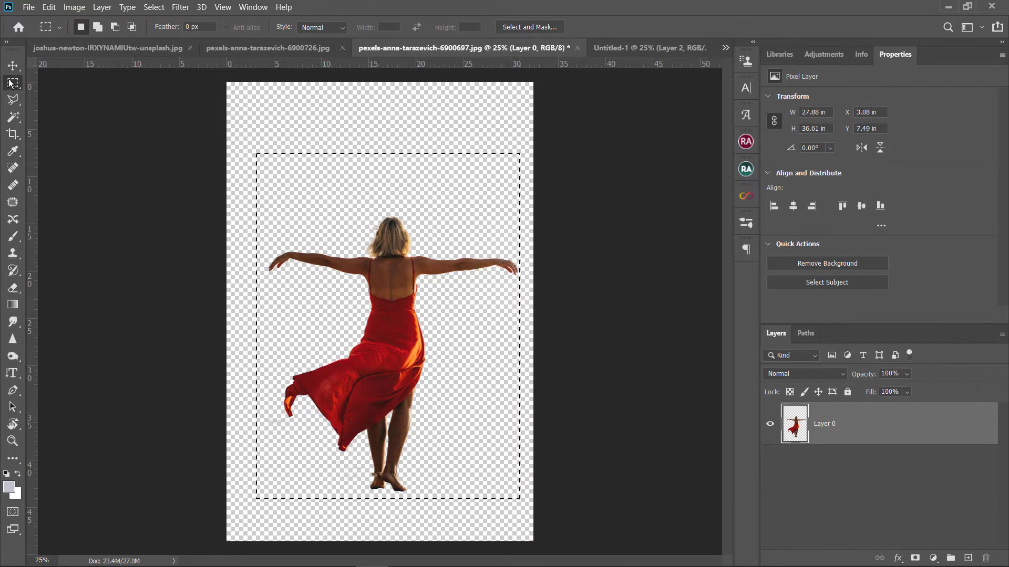
pyautogui.moveTo(407, 229)
pyautogui.mouseDown()
pyautogui.moveTo(363, 278)
pyautogui.moveTo(352, 277)
pyautogui.moveTo(427, 283)
pyautogui.mouseUp()
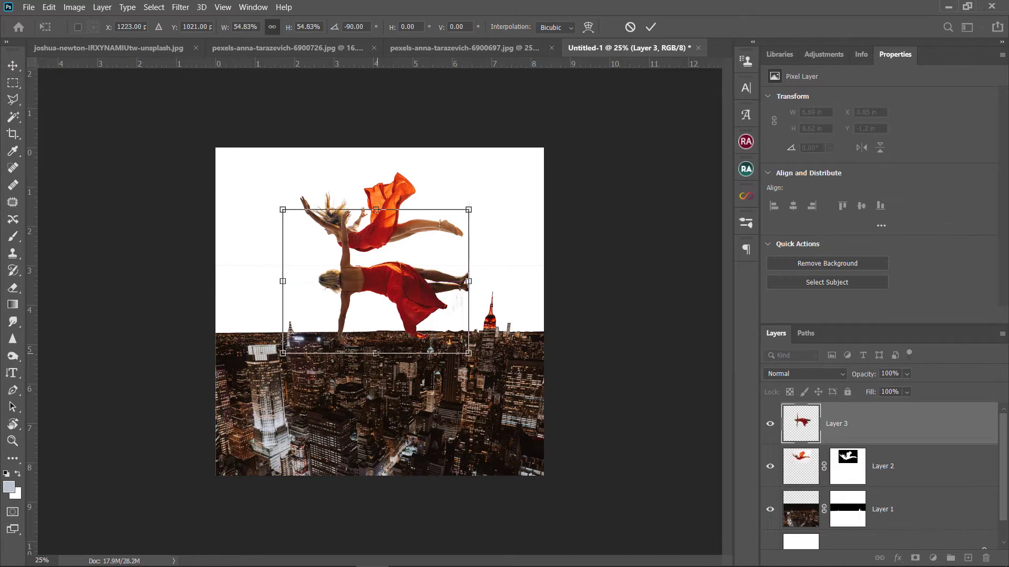
# - Cancel the trial flip of the flying woman copy and move the milky-way image up into the sky
pyautogui.moveTo(376, 353)
pyautogui.mouseDown()
pyautogui.moveTo(372, 187)
pyautogui.moveTo(371, 232)
pyautogui.mouseUp()
pyautogui.moveTo(389, 157); pyautogui.dragTo(367, 181)
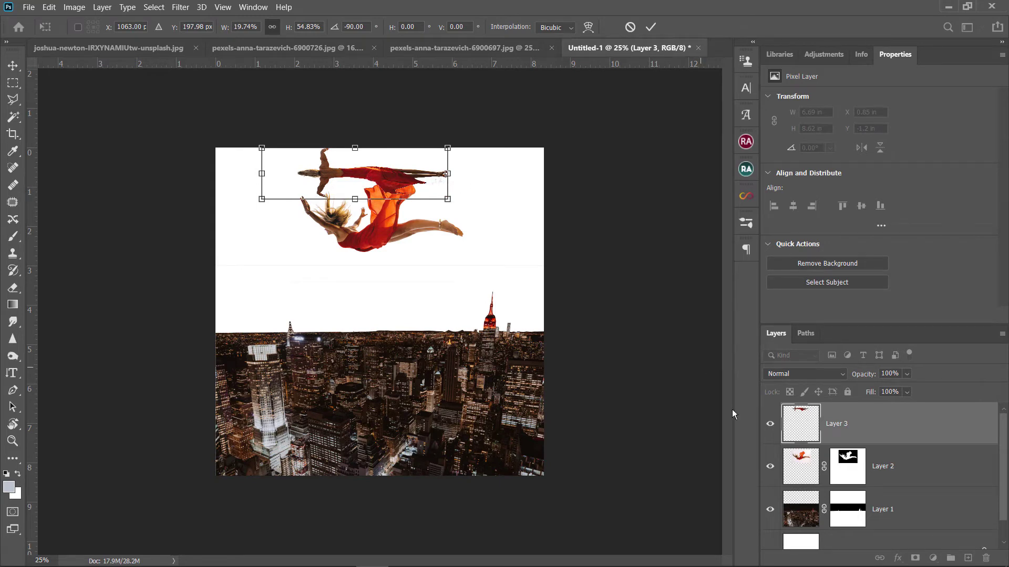
pyautogui.press('Escape')
pyautogui.moveTo(399, 318); pyautogui.dragTo(400, 255)
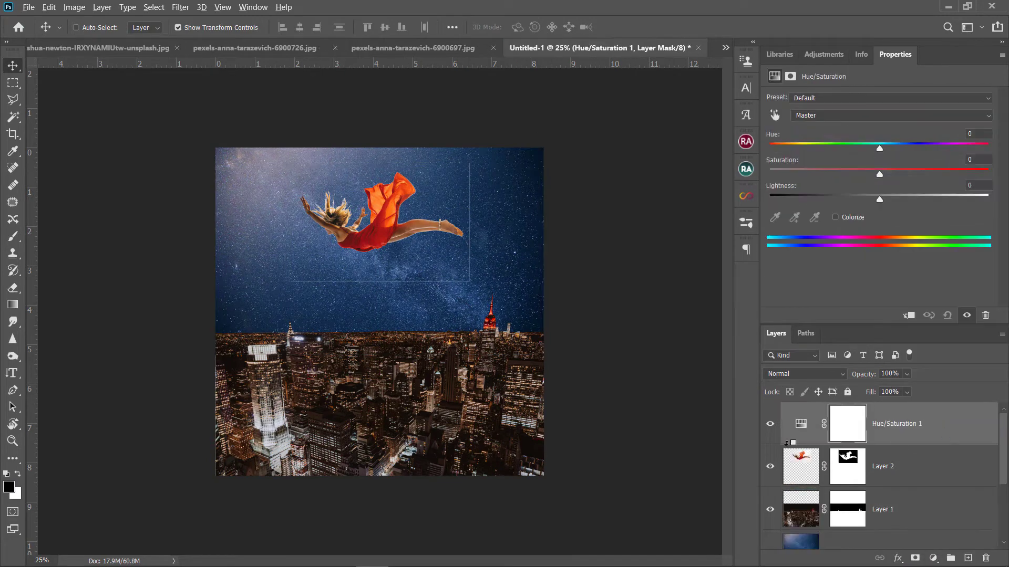
# - Add a colorized Hue/Saturation layer (Hue 217, Saturation 50) with Lighten blend for the woman
pyautogui.keyDown('alt'); pyautogui.click(785, 447); pyautogui.keyUp('alt')
pyautogui.moveTo(879, 149); pyautogui.dragTo(817, 148)
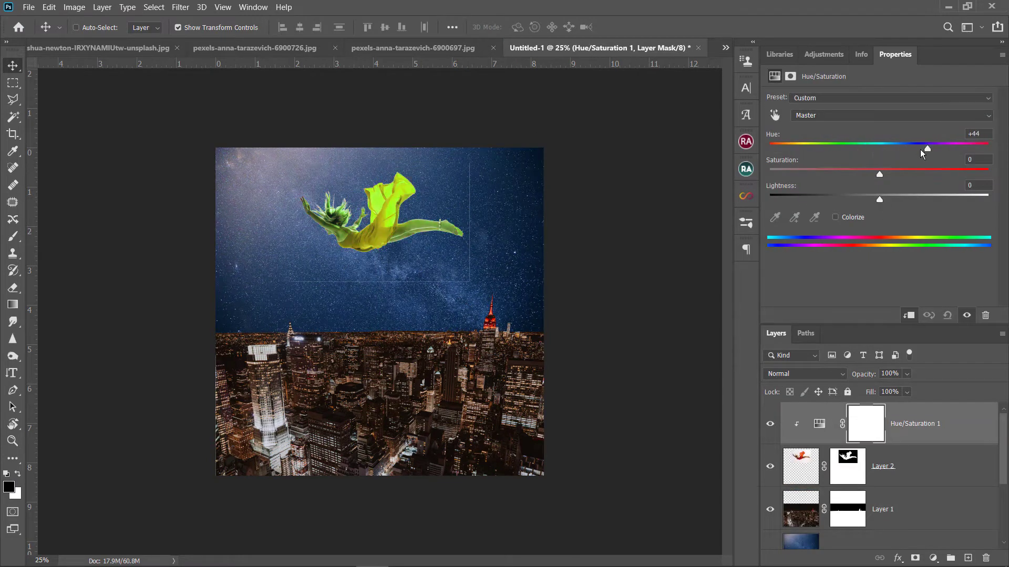
pyautogui.click(804, 374)
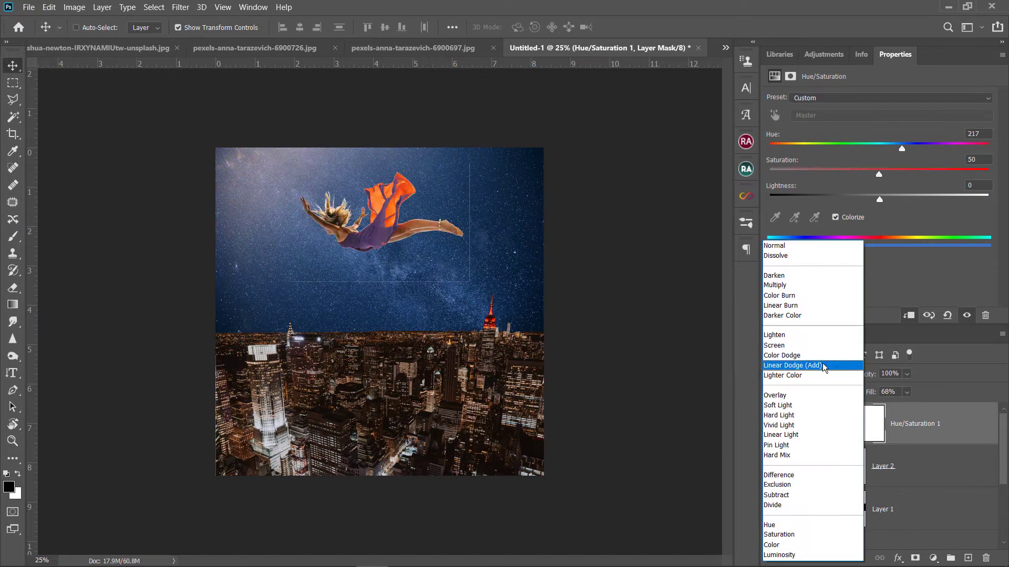
pyautogui.click(809, 337)
# - Add a Curves layer clipped to the woman with an S-shaped curve deepening shadows
pyautogui.click(932, 558)
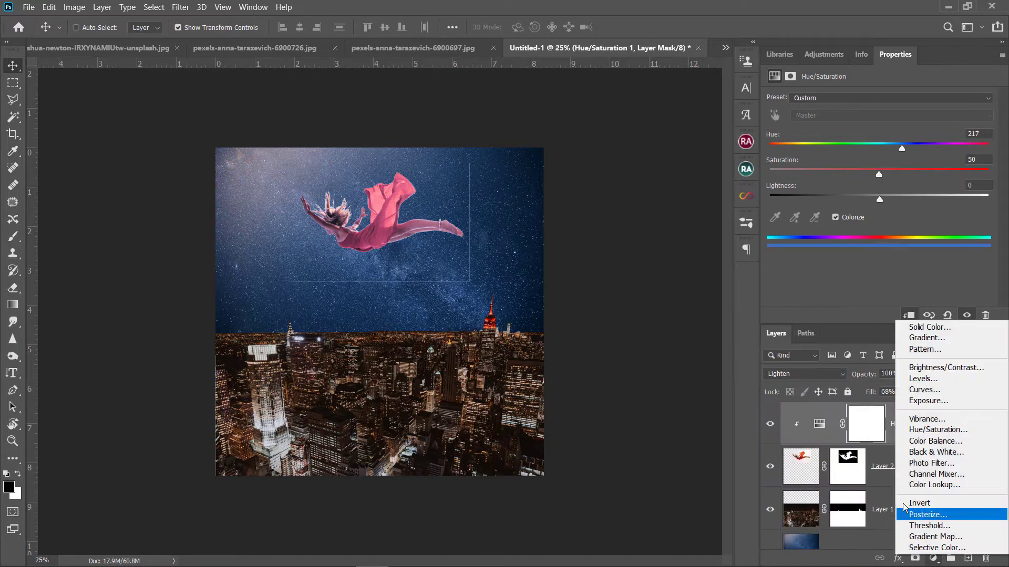
pyautogui.click(924, 393)
pyautogui.moveTo(914, 210); pyautogui.dragTo(932, 187)
pyautogui.moveTo(888, 231); pyautogui.dragTo(877, 245)
pyautogui.click(849, 264)
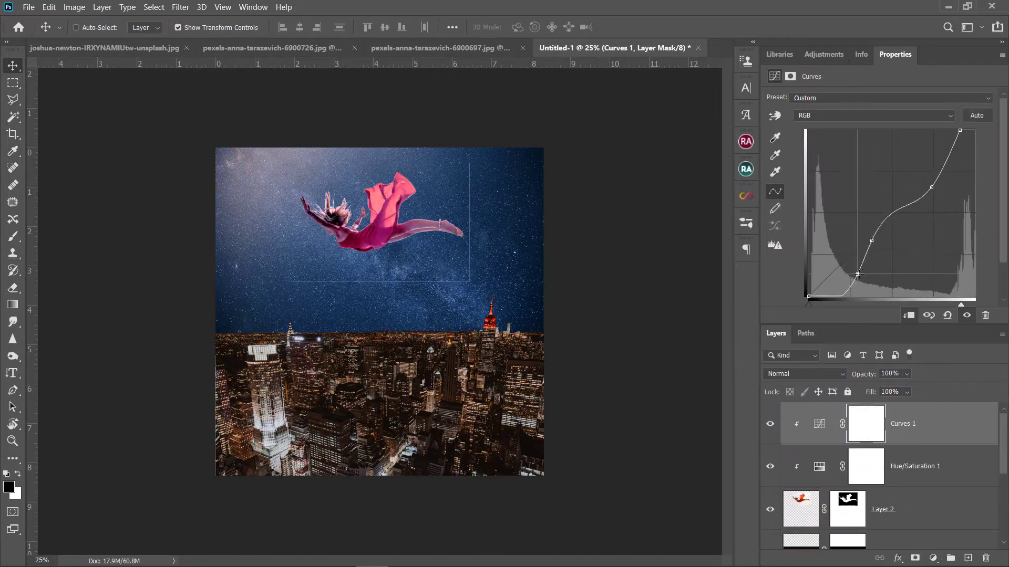
pyautogui.moveTo(809, 296); pyautogui.dragTo(815, 298)
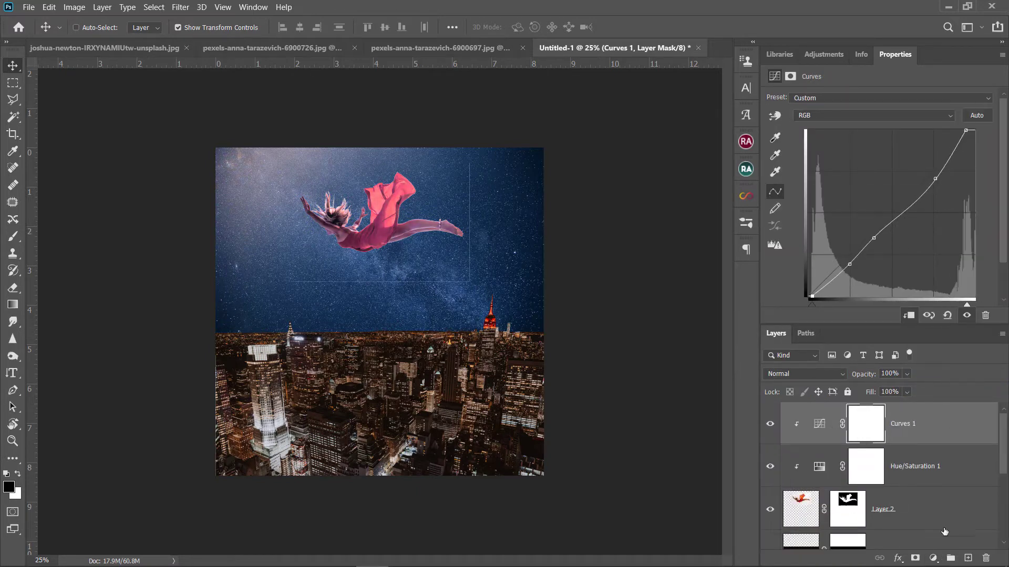
# - Add a Brightness/Contrast layer clipped to the layer below
pyautogui.click(933, 558)
pyautogui.click(925, 373)
pyautogui.keyDown('alt'); pyautogui.click(803, 445); pyautogui.keyUp('alt')
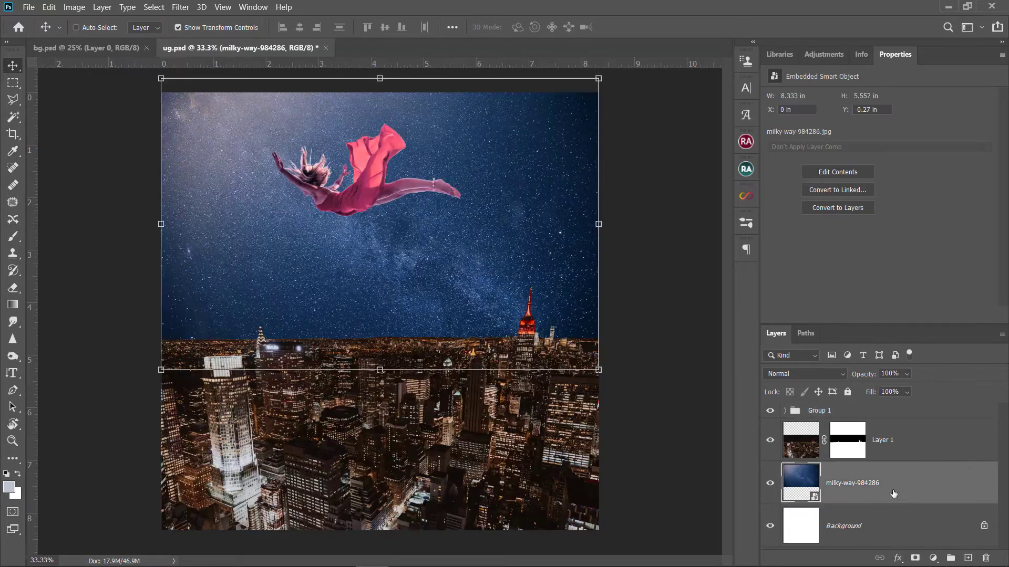
# - Rotate the placed hot-air-balloon image 180° and commit, then try the Patch tool on it
pyautogui.moveTo(568, 420); pyautogui.dragTo(381, 146)
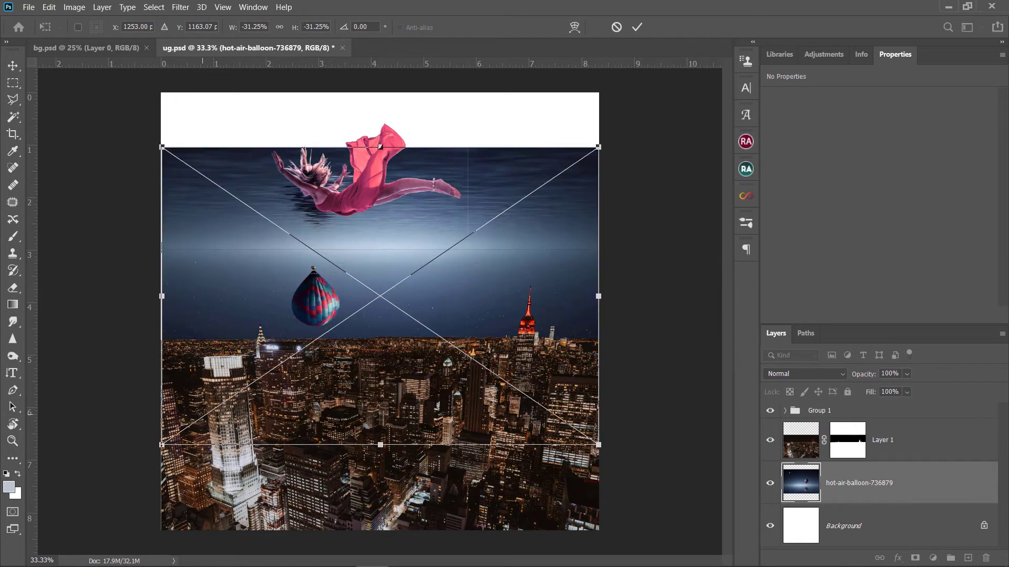
pyautogui.click(641, 28)
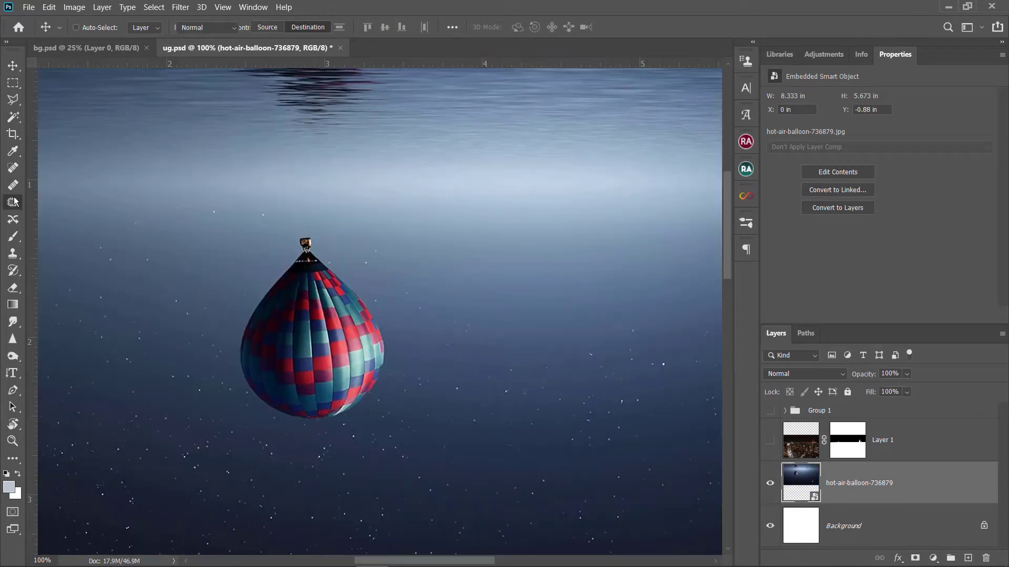
pyautogui.press('j')
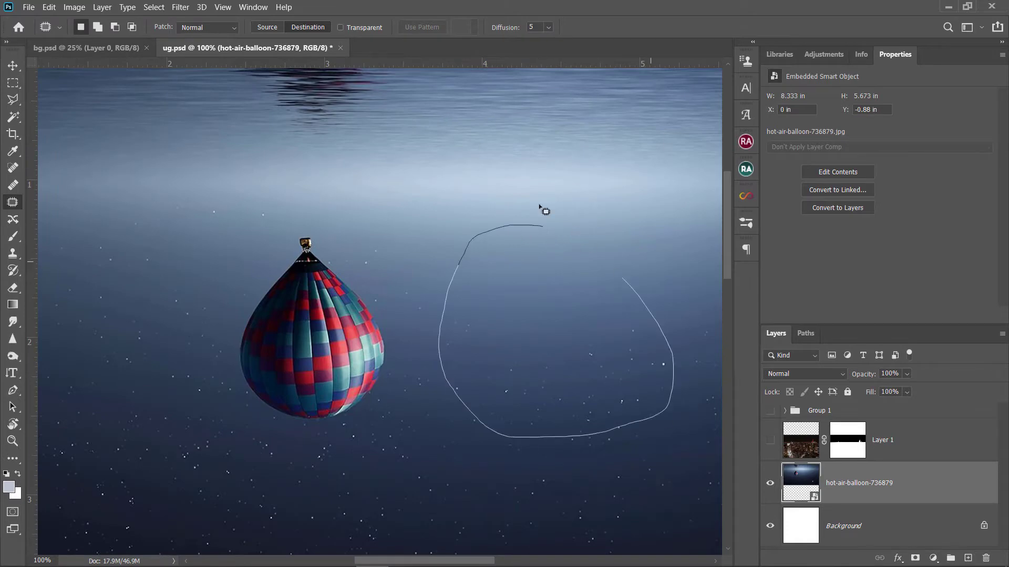
pyautogui.click(451, 305)
pyautogui.click(518, 226)
# - Patch out the balloon by dragging the empty-sky selection over it
pyautogui.rightClick(862, 483)
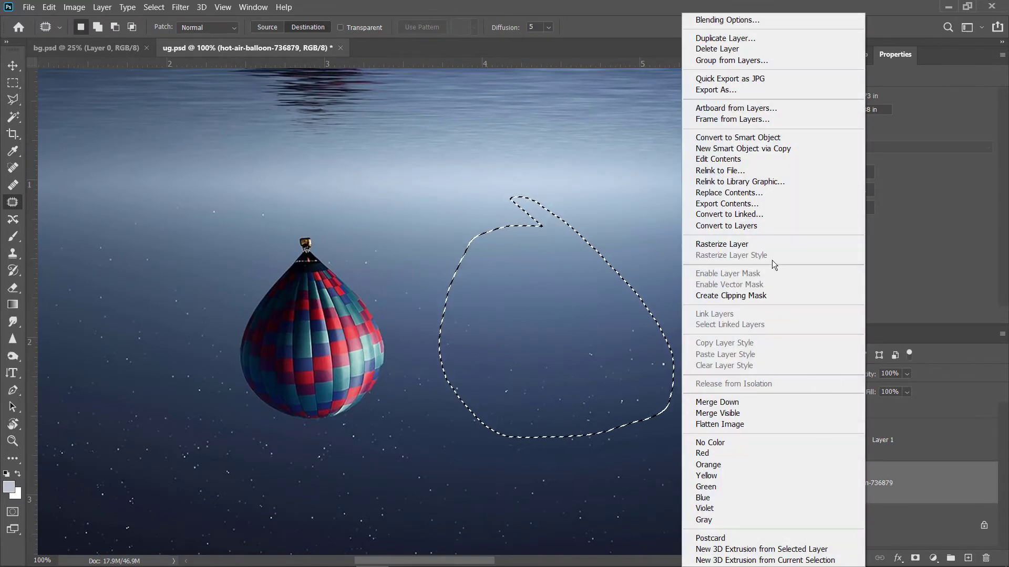
pyautogui.click(725, 248)
pyautogui.moveTo(536, 378); pyautogui.dragTo(305, 361)
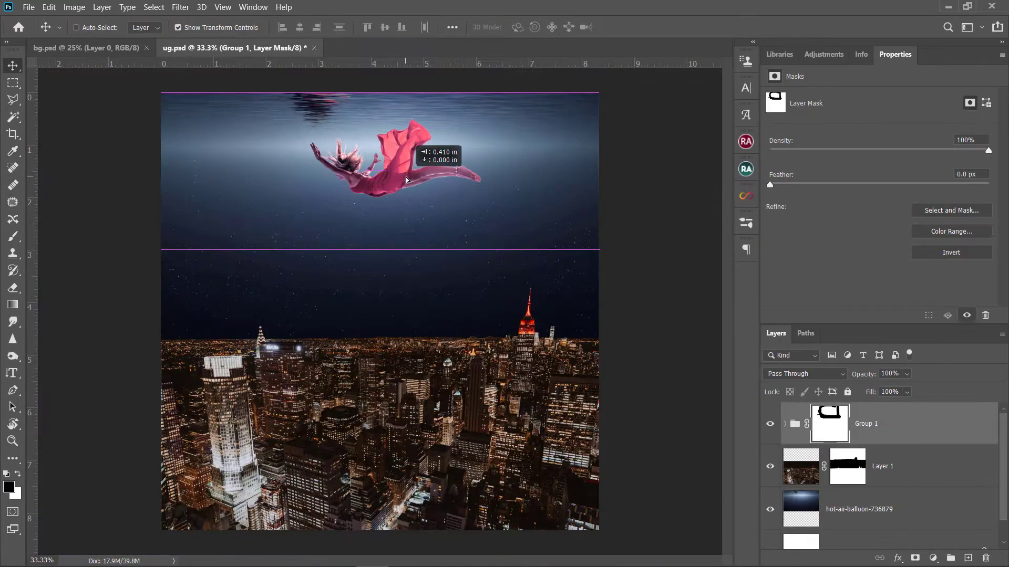
# - Reposition the flying woman group and try Overlay blend before returning to Pass Through
pyautogui.moveTo(397, 180); pyautogui.dragTo(396, 180)
pyautogui.click(803, 373)
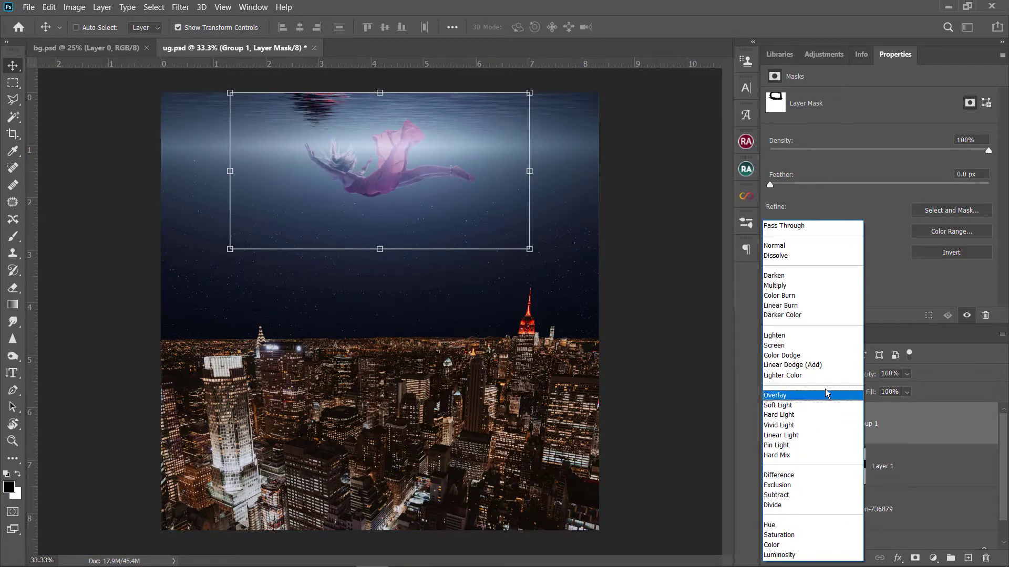
pyautogui.click(788, 392)
pyautogui.click(811, 378)
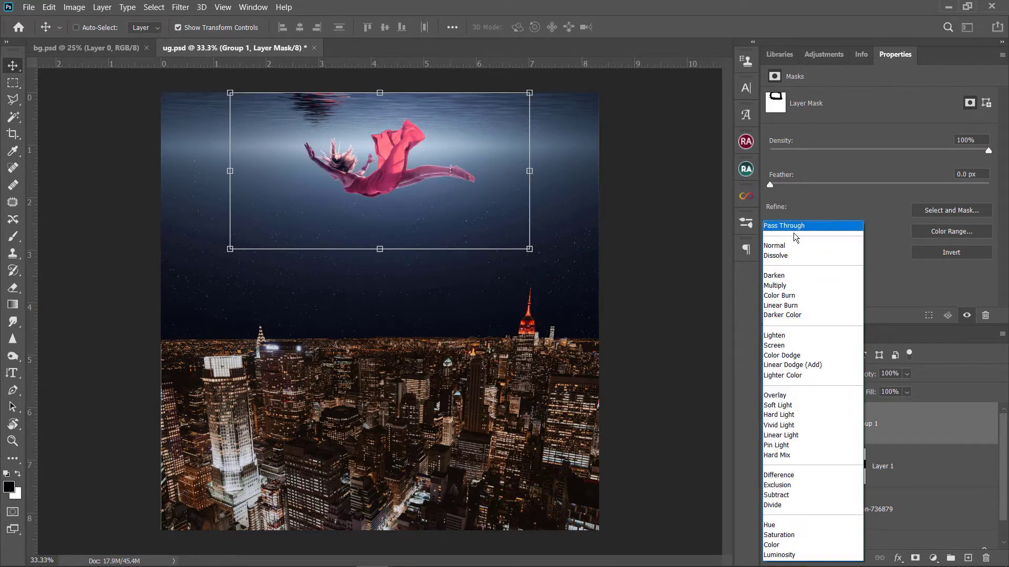
# - Add a Hue/Saturation layer at Hue -34 clipped to the city Layer 1
pyautogui.click(801, 403)
pyautogui.click(894, 517)
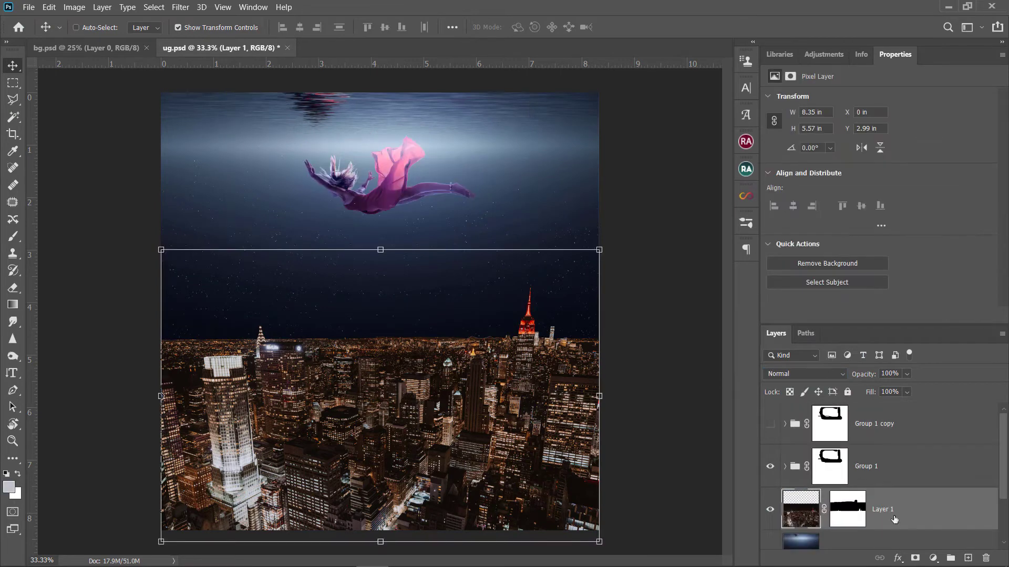
pyautogui.click(933, 559)
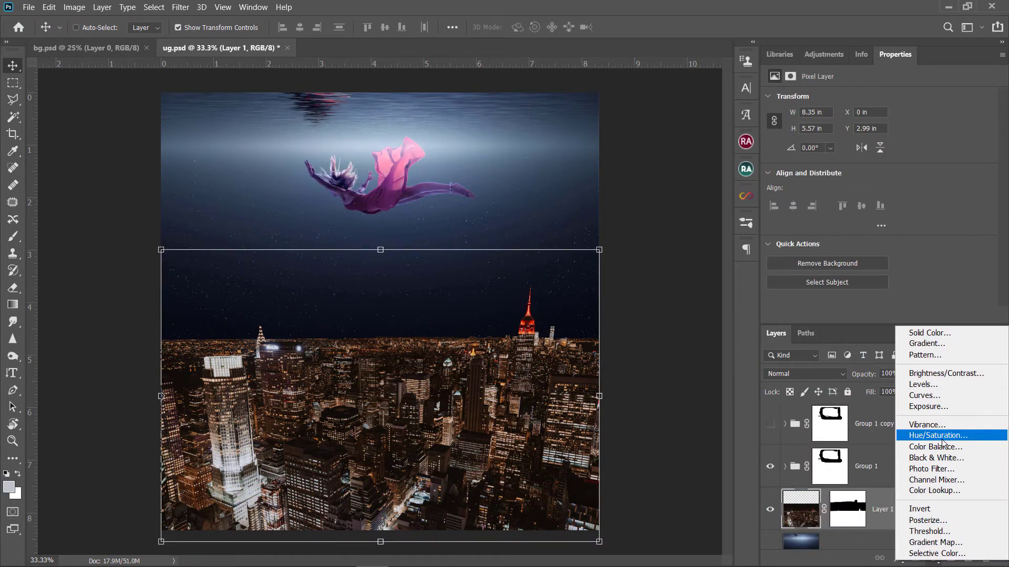
pyautogui.click(939, 436)
pyautogui.moveTo(879, 149); pyautogui.dragTo(841, 149)
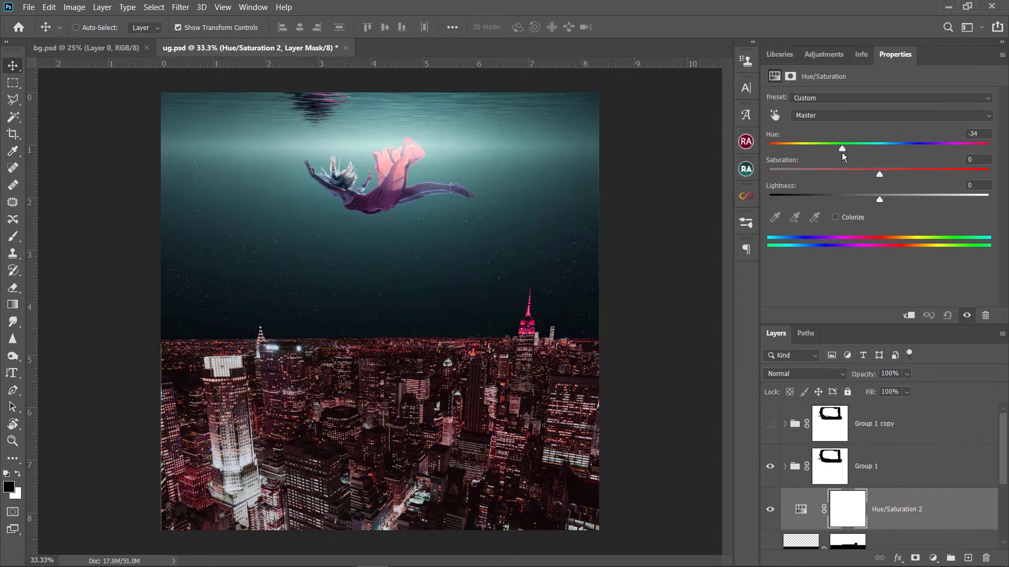
pyautogui.keyDown('alt'); pyautogui.click(809, 494); pyautogui.keyUp('alt')
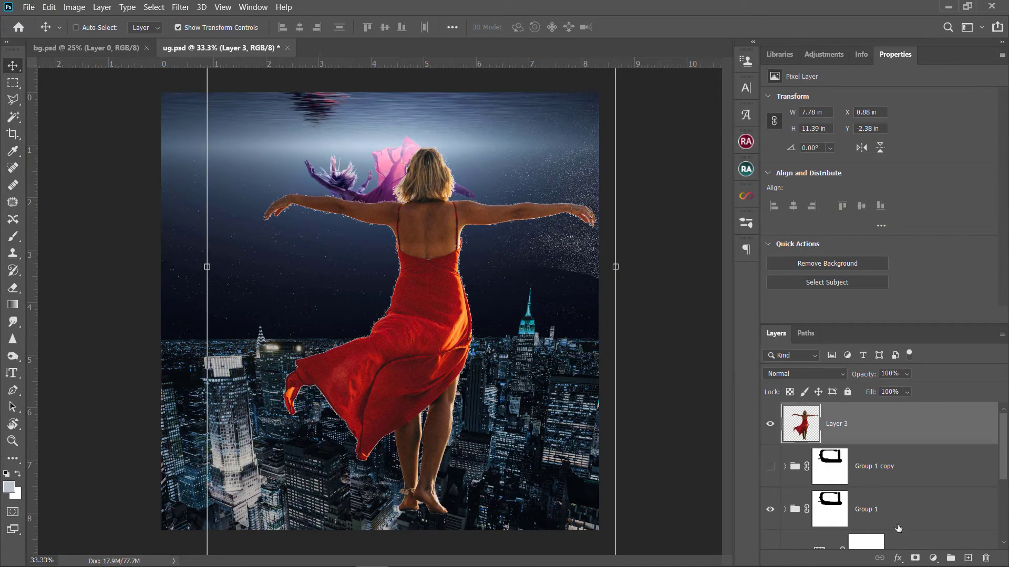
# - Add a layer mask to the red-dress dancer and apply it to her layer
pyautogui.click(915, 558)
pyautogui.press('b')
pyautogui.press('d')
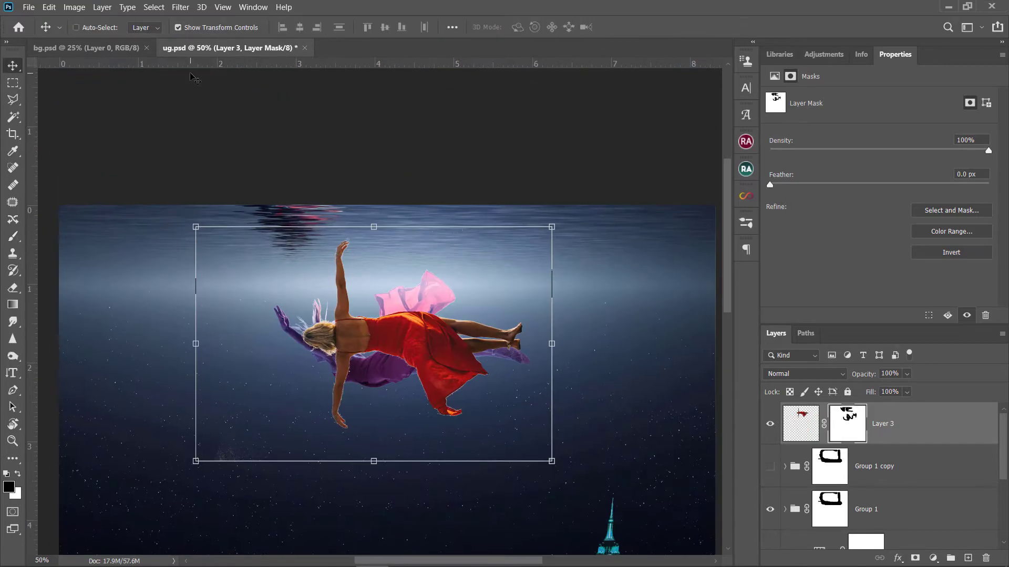
pyautogui.click(74, 7)
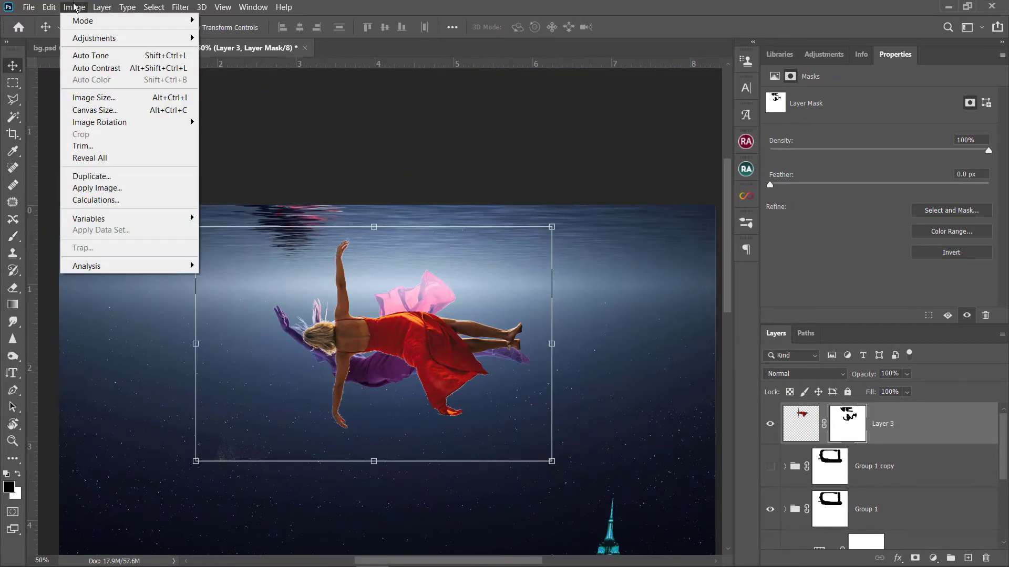
# - Puppet Warp the dancer, pinning her arms, body and legs and bending them into a new pose
pyautogui.click(49, 7)
pyautogui.click(79, 238)
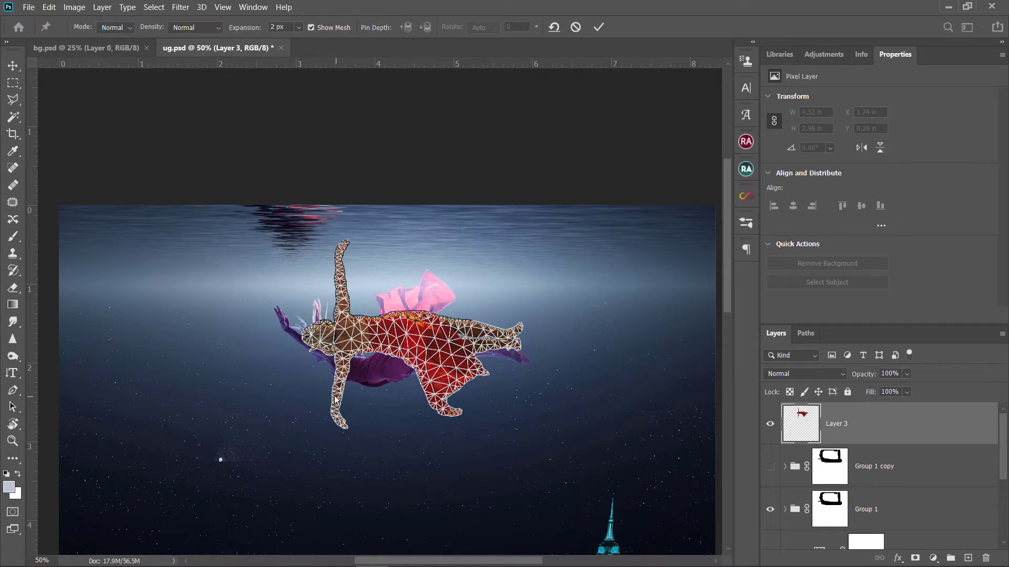
pyautogui.moveTo(335, 398); pyautogui.dragTo(332, 393)
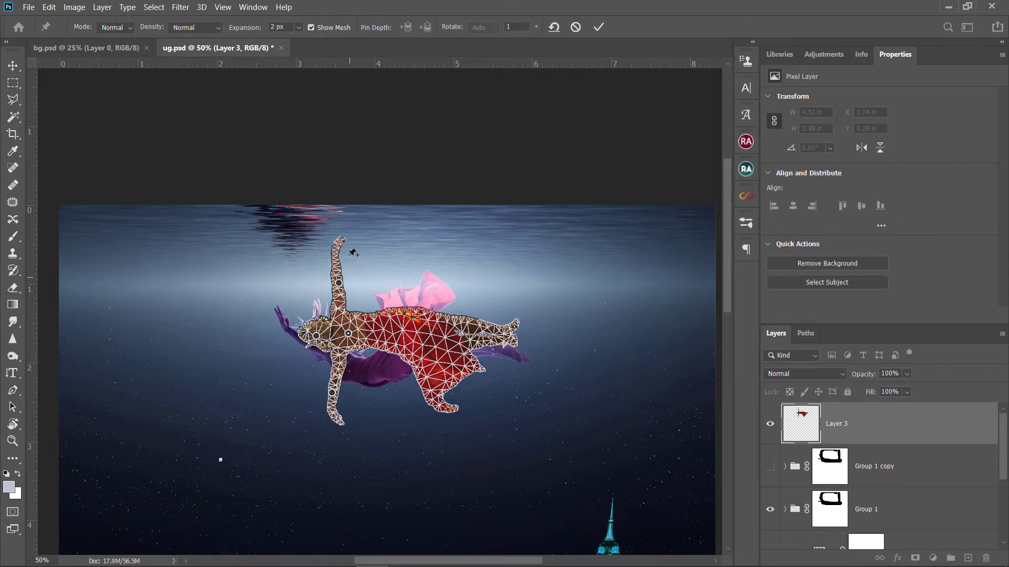
pyautogui.moveTo(343, 239); pyautogui.dragTo(326, 247)
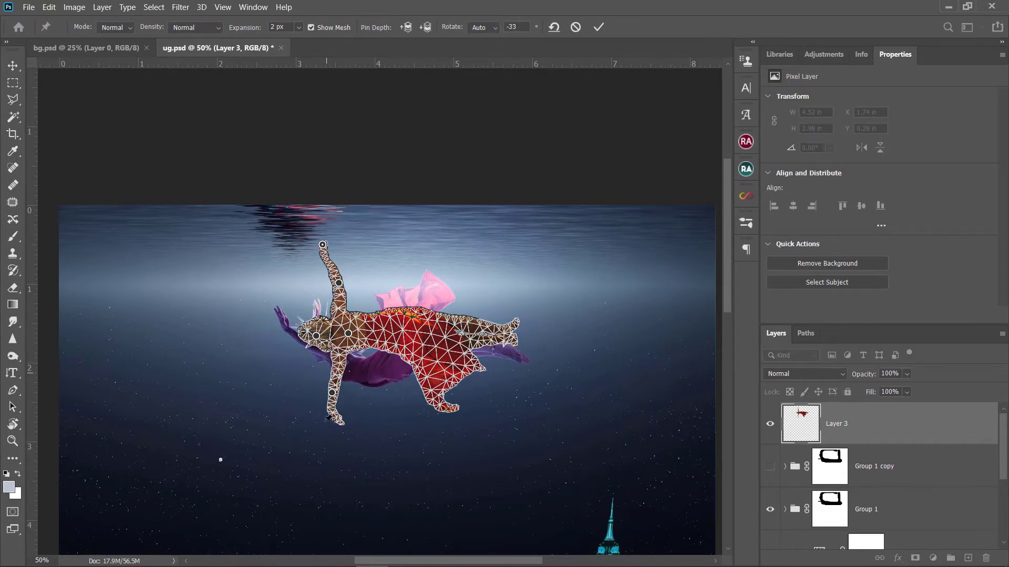
pyautogui.moveTo(325, 421); pyautogui.dragTo(312, 422)
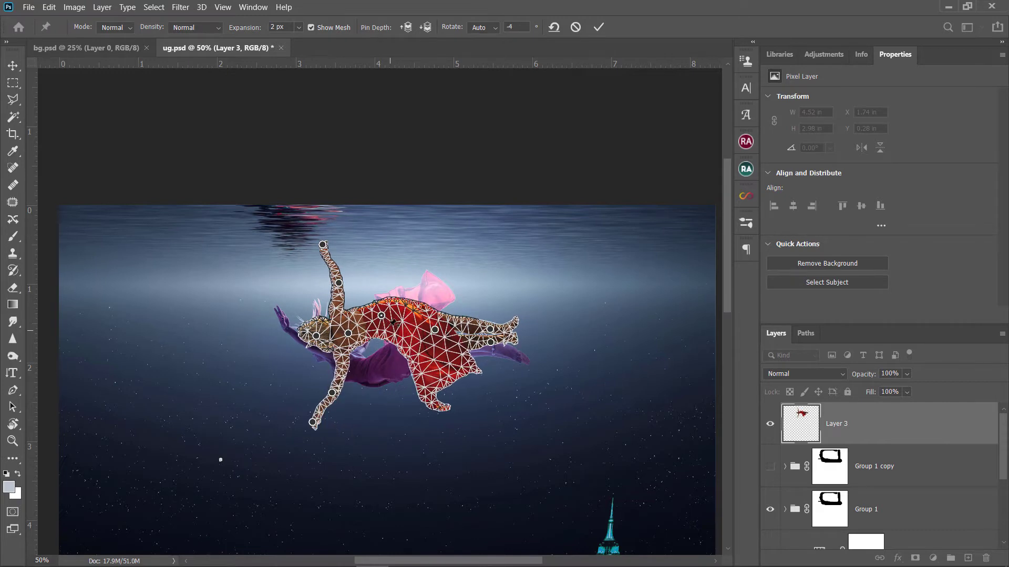
pyautogui.click(382, 323)
pyautogui.click(435, 330)
pyautogui.click(434, 412)
pyautogui.click(490, 329)
pyautogui.moveTo(514, 331); pyautogui.dragTo(521, 339)
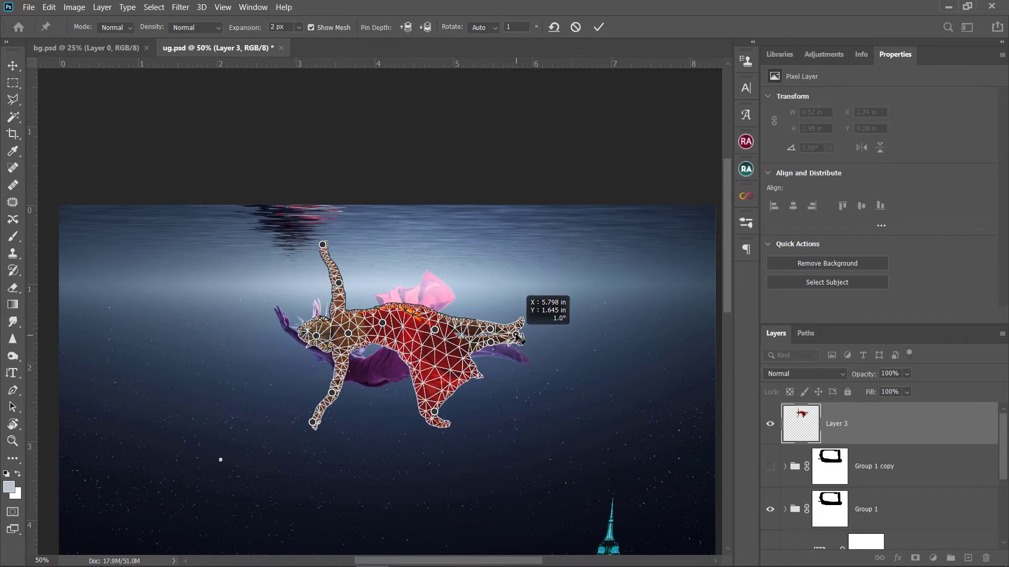
pyautogui.click(599, 26)
# - Squash, skew and distort the dancer into a flat slanted figure near the top
pyautogui.moveTo(371, 461)
pyautogui.mouseDown()
pyautogui.moveTo(371, 320)
pyautogui.moveTo(387, 272)
pyautogui.mouseUp()
pyautogui.moveTo(494, 204); pyautogui.dragTo(578, 181)
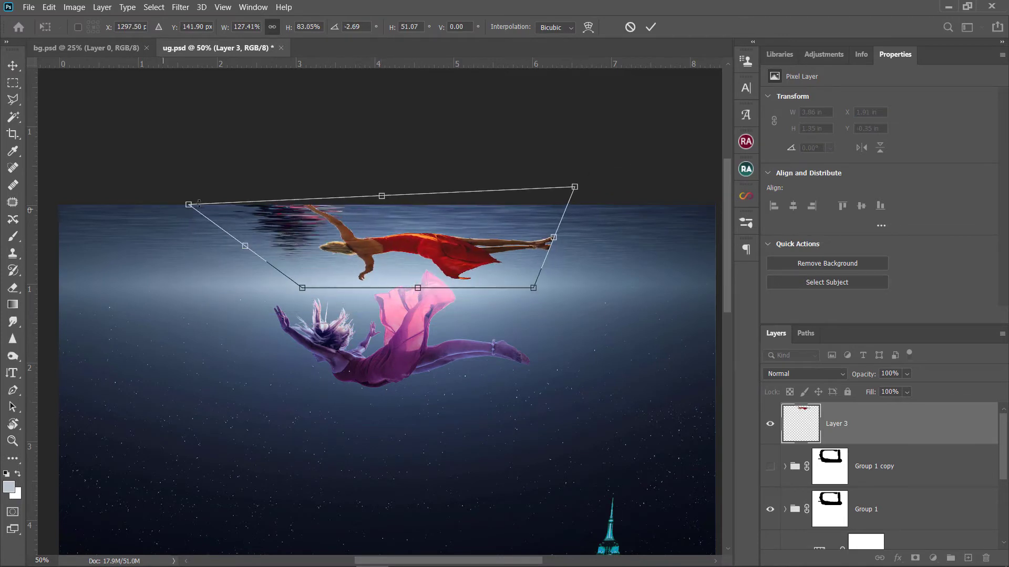
pyautogui.moveTo(192, 285); pyautogui.dragTo(302, 288)
pyautogui.moveTo(494, 284); pyautogui.dragTo(521, 289)
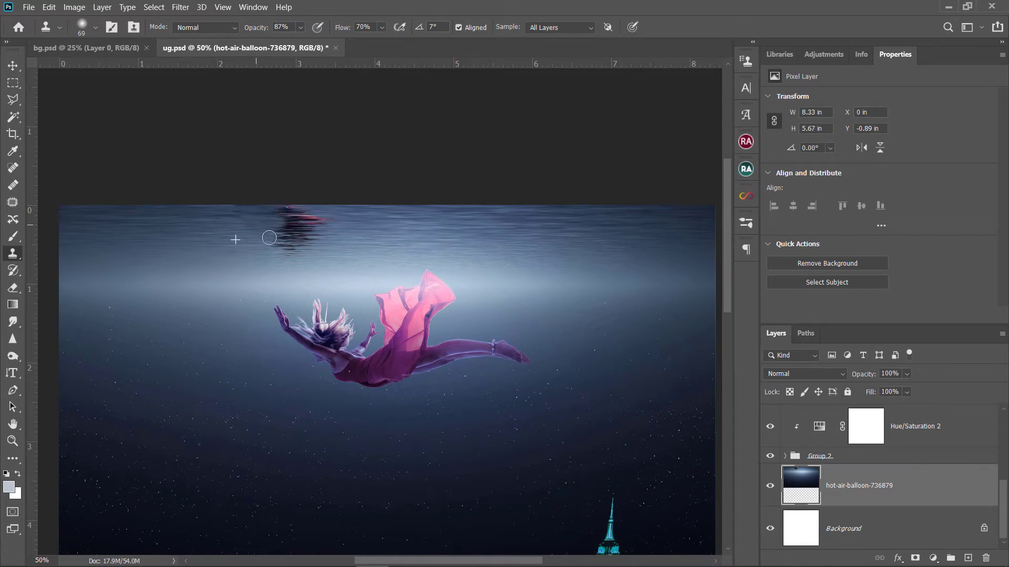
# - Zoom in and spot-heal away the dark blob in the water
pyautogui.hotkey('ctrl', '+')
pyautogui.hotkey('ctrl', '+')
pyautogui.press('j')
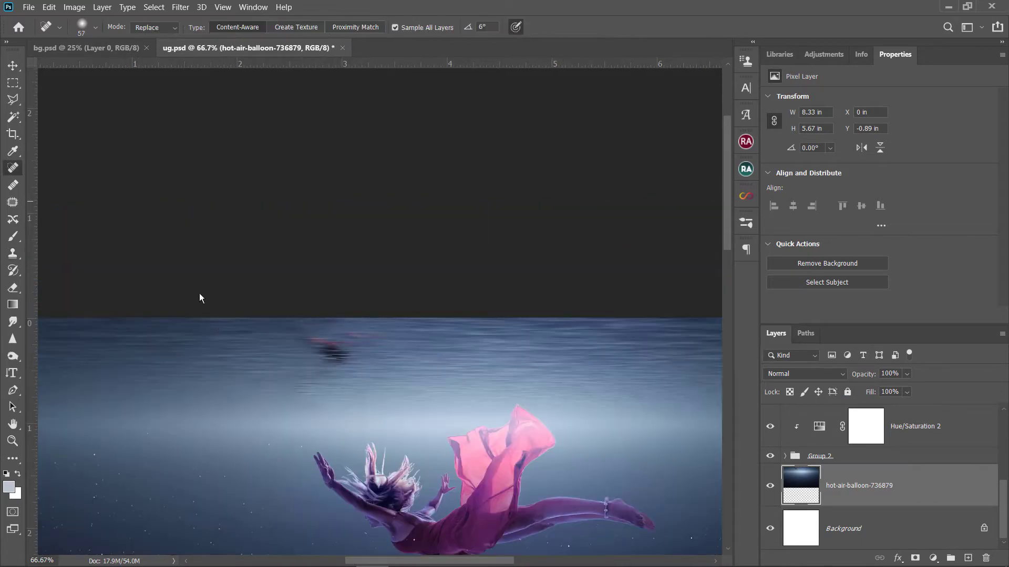
pyautogui.moveTo(289, 331); pyautogui.dragTo(349, 345)
pyautogui.click(14, 253)
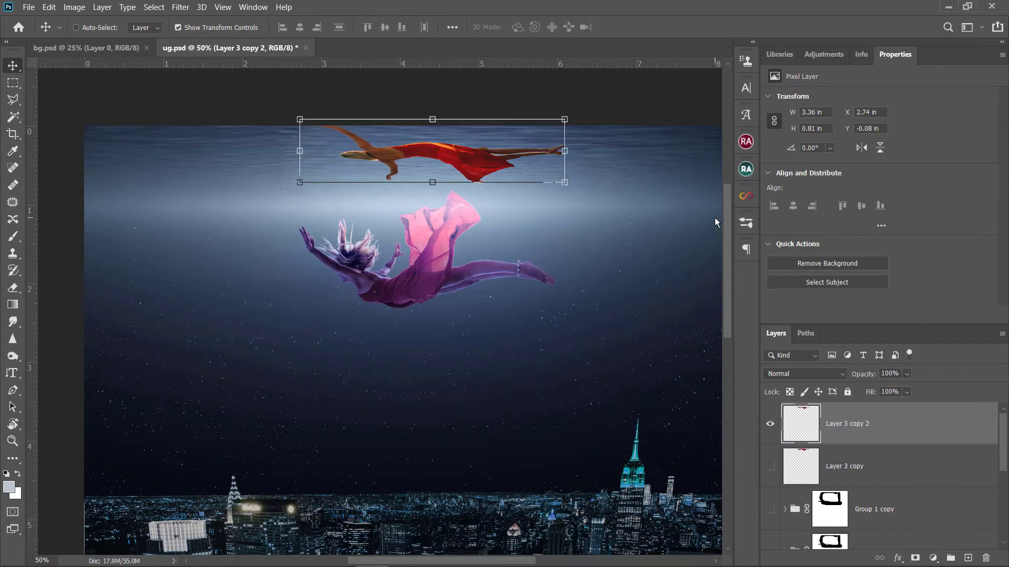
# - Duplicate the reflection layer, set it to Soft Light, and motion-blur it at distance 33
pyautogui.hotkey('ctrl', 'j')
pyautogui.click(804, 374)
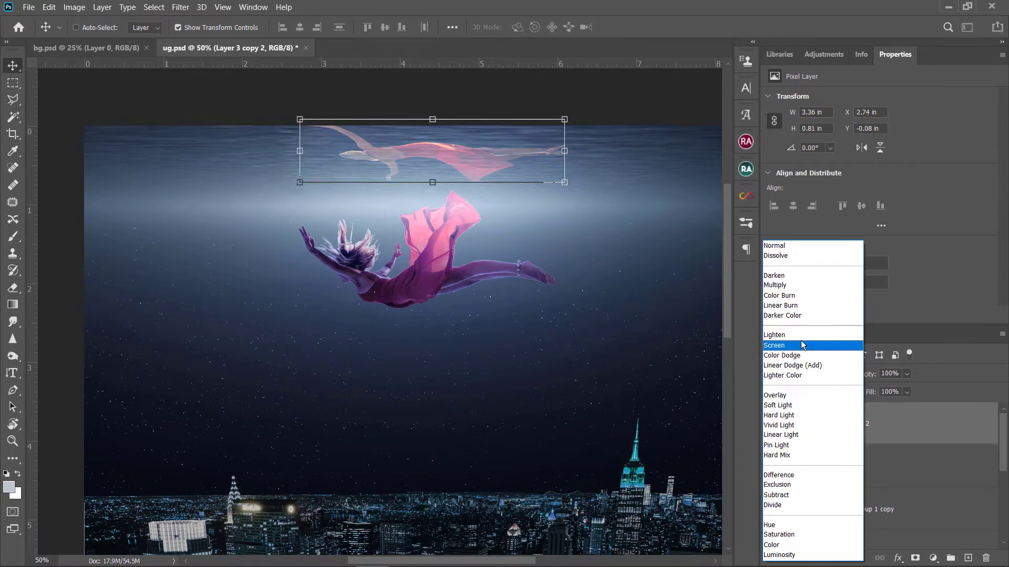
pyautogui.click(809, 405)
pyautogui.click(180, 7)
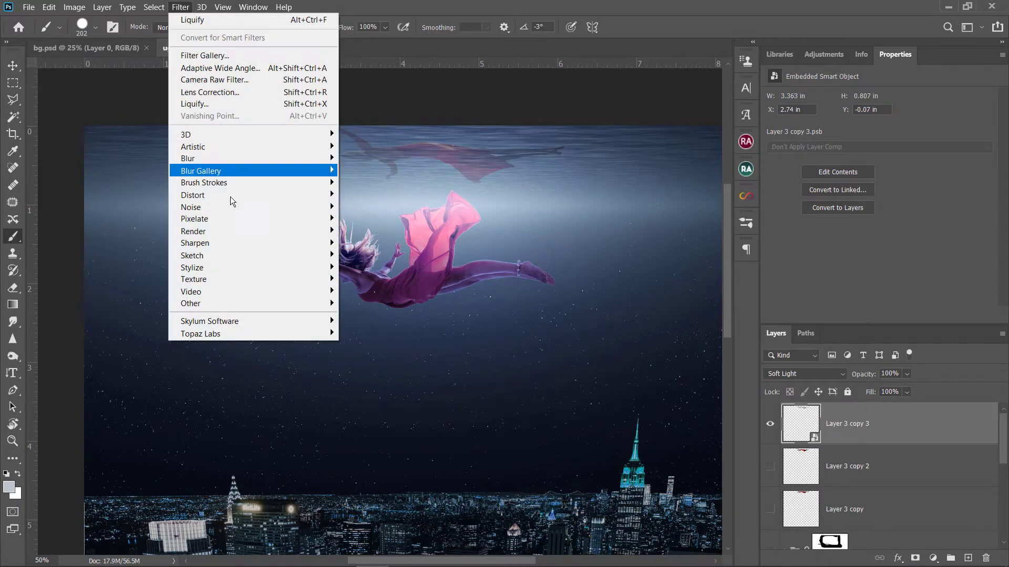
pyautogui.click(371, 230)
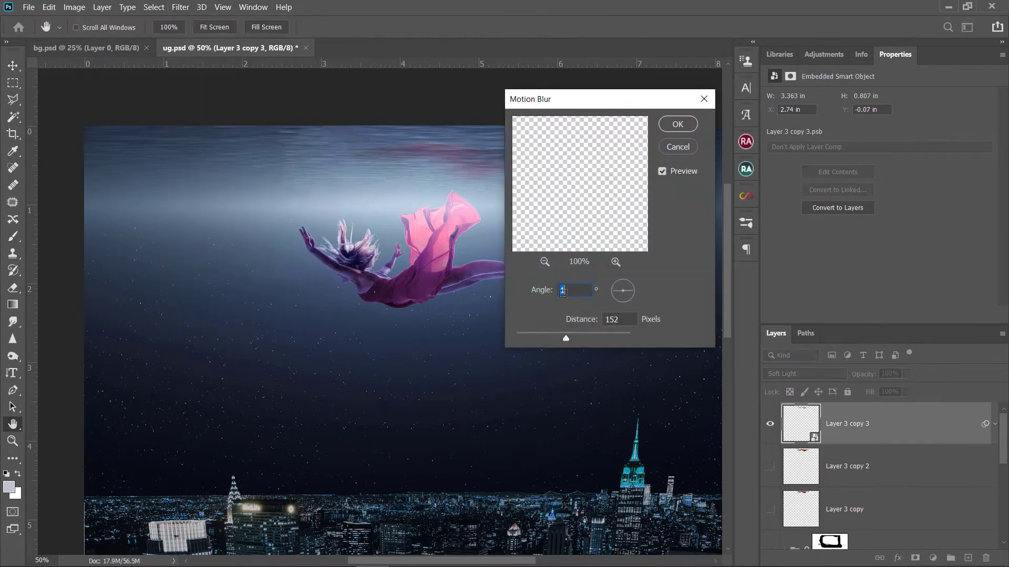
pyautogui.click(537, 333)
pyautogui.click(677, 124)
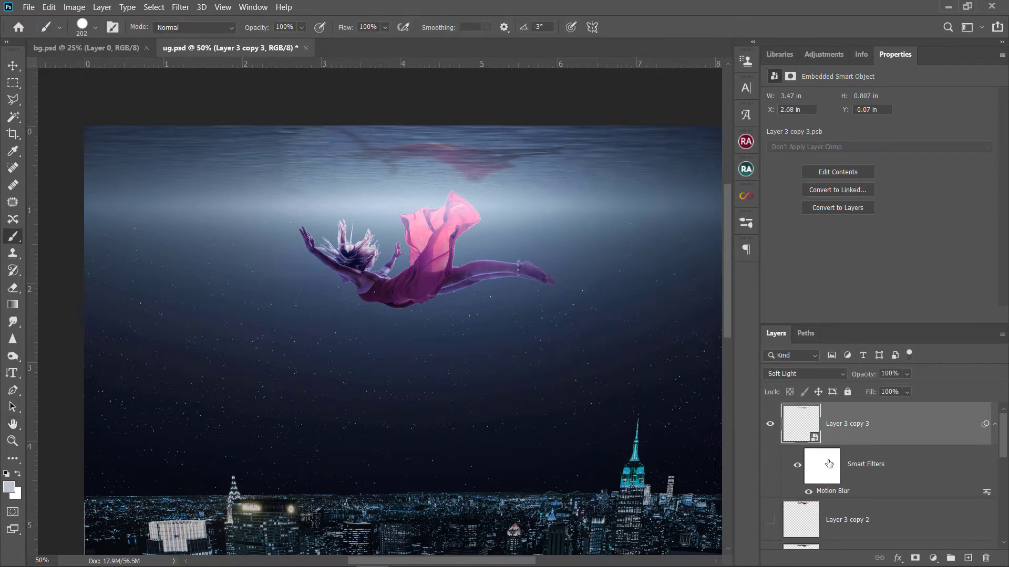
# - Add a layer mask to the blurred reflection copy and pick a soft brush
pyautogui.click(915, 558)
pyautogui.rightClick(325, 215)
pyautogui.click(401, 329)
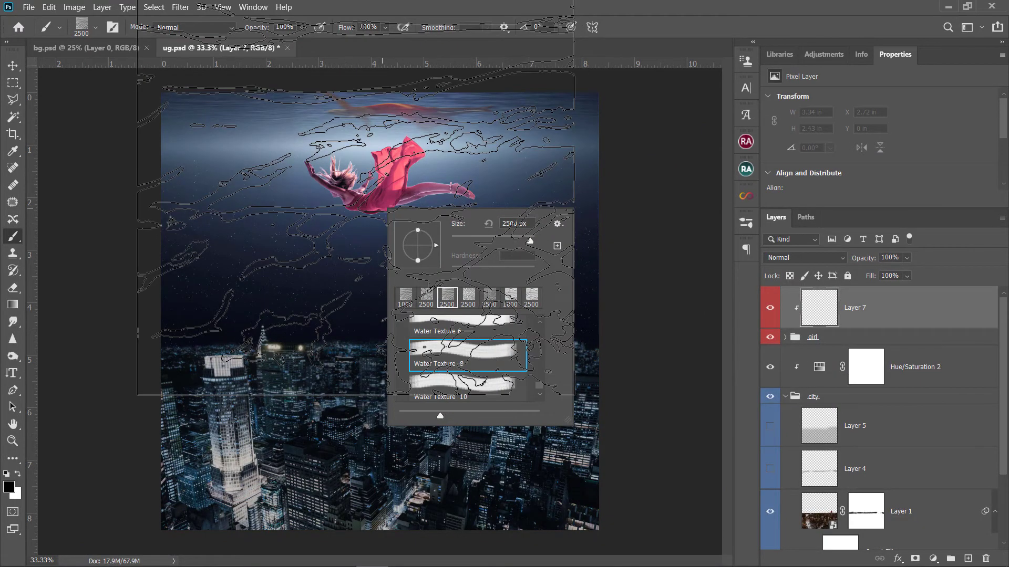
# - Paint a 1000 px Water Texture brush stamp over the woman and her dress on Layer 7
pyautogui.press('Escape')
pyautogui.press('[')
pyautogui.press('[')
pyautogui.press('[')
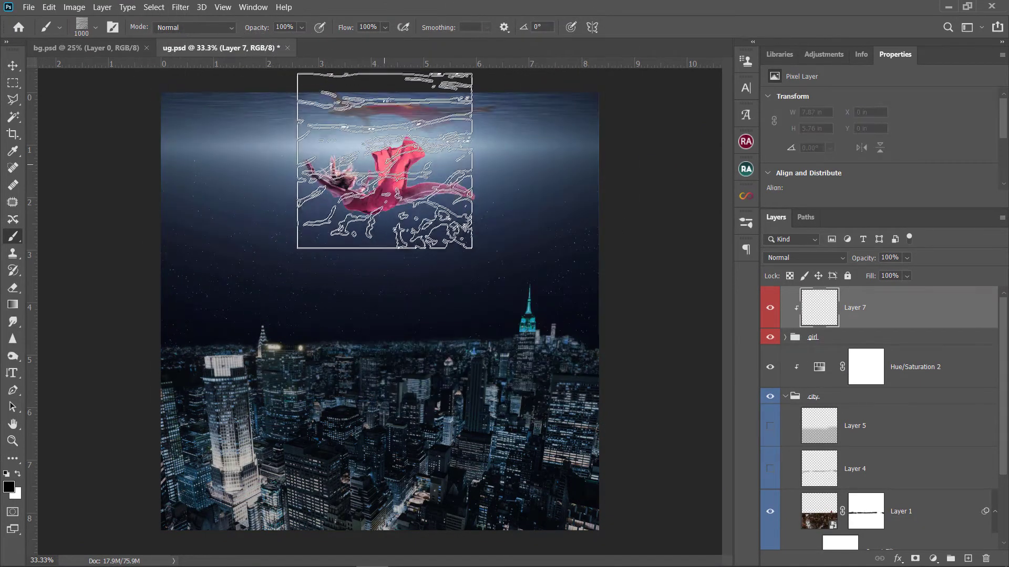
pyautogui.moveTo(390, 142); pyautogui.dragTo(390, 126)
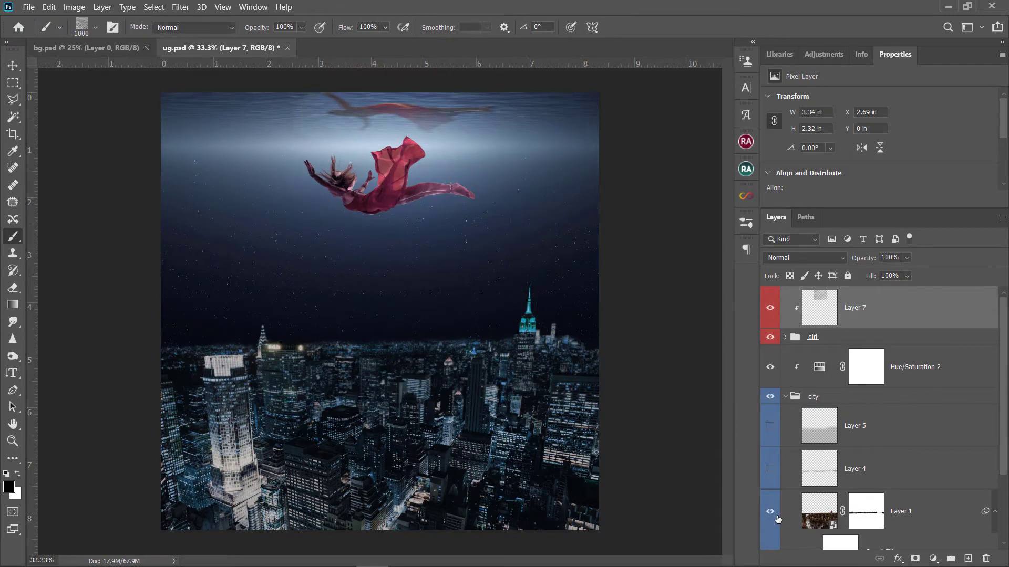
# - Duplicate the water texture layer and set the copy to Darken at 53% fill
pyautogui.hotkey('ctrl', 'j')
pyautogui.click(799, 255)
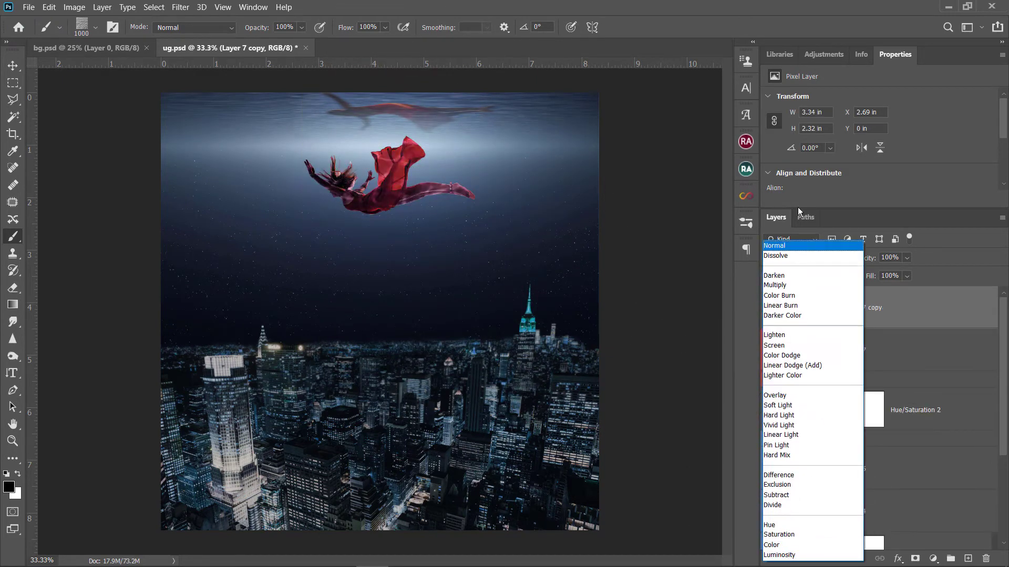
pyautogui.click(785, 277)
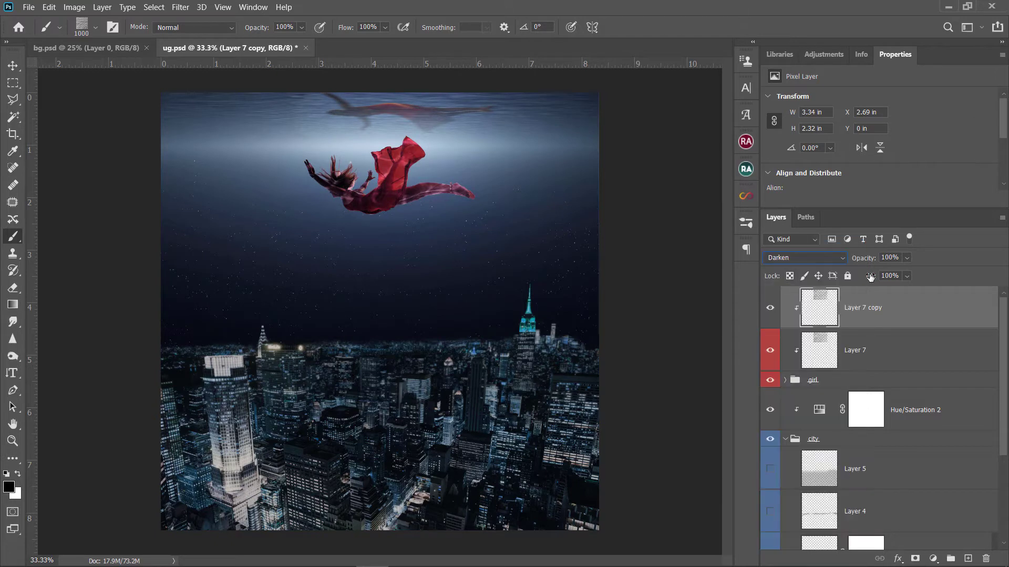
pyautogui.moveTo(817, 282); pyautogui.dragTo(825, 281)
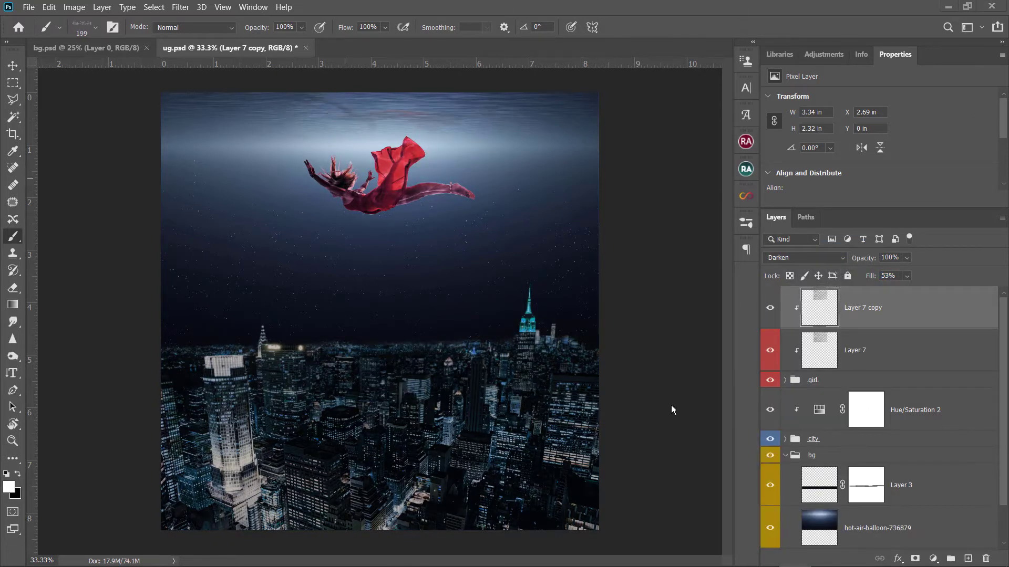
# - On a new Layer 8, stamp bubble particle brush dabs around the woman's head and body
pyautogui.click(969, 557)
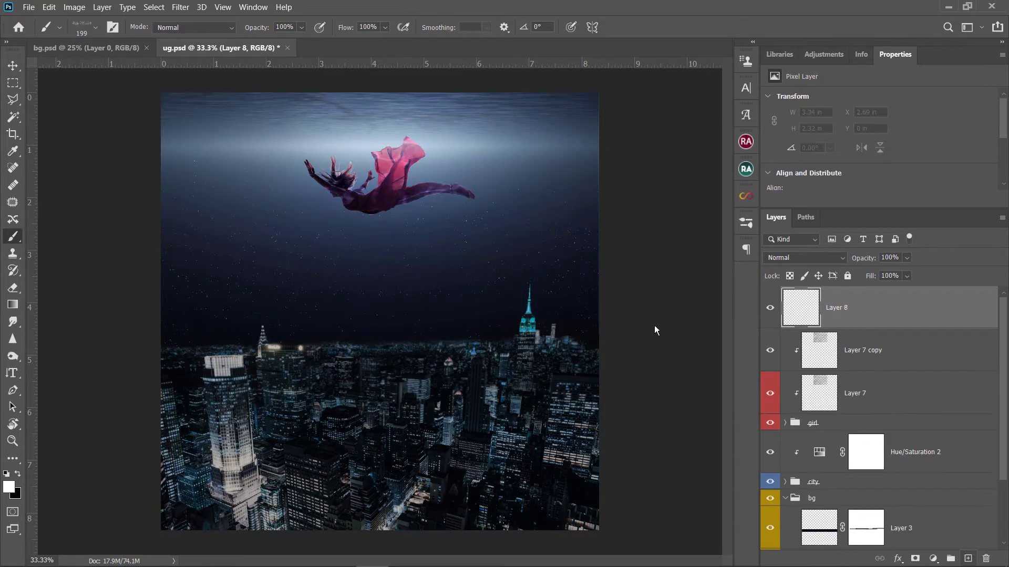
pyautogui.scroll(2, 346, 218)
pyautogui.click(292, 287)
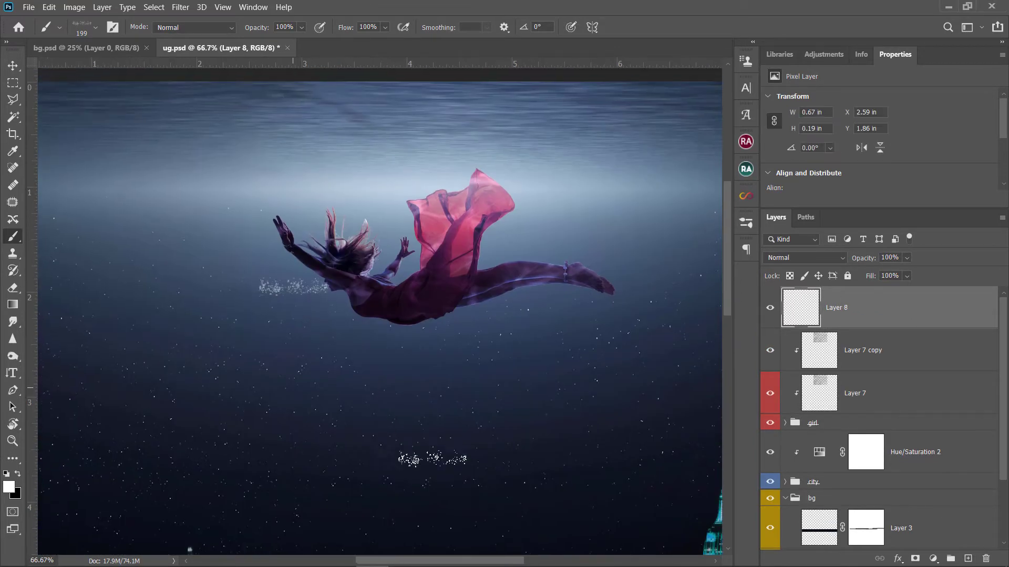
pyautogui.rightClick(307, 197)
pyautogui.click(388, 325)
pyautogui.press('Return')
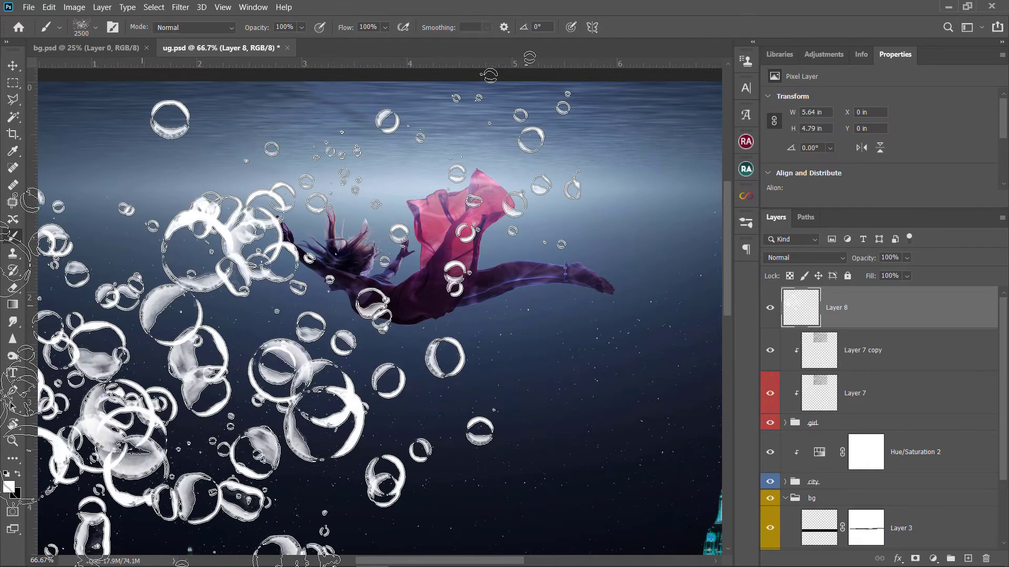
pyautogui.rightClick(269, 255)
pyautogui.press('Return')
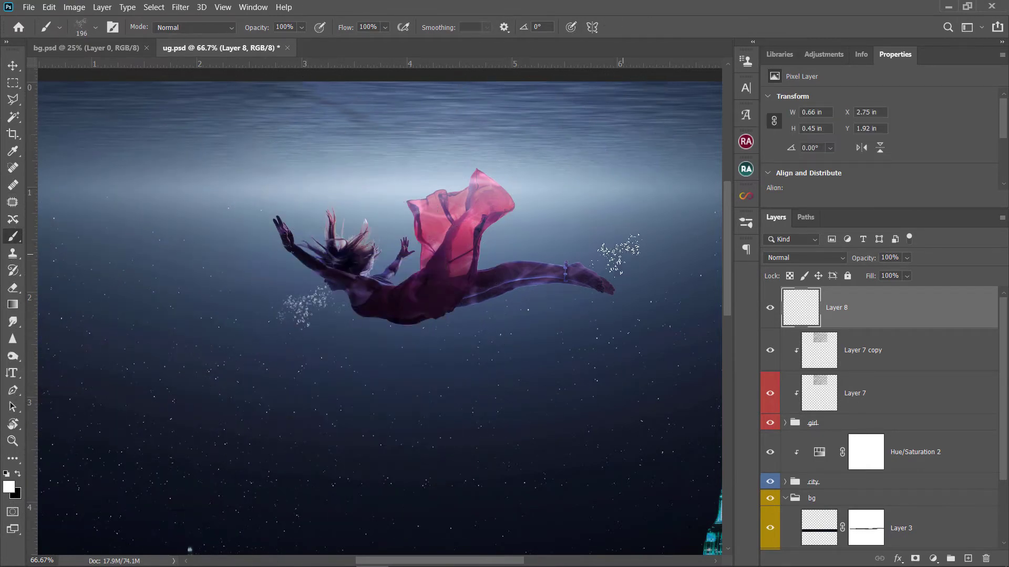
# - Move and rotate the sparkle cluster so it follows her body
pyautogui.scroll(-3, 604, 253)
pyautogui.scroll(4, 631, 257)
pyautogui.moveTo(631, 258); pyautogui.dragTo(417, 276)
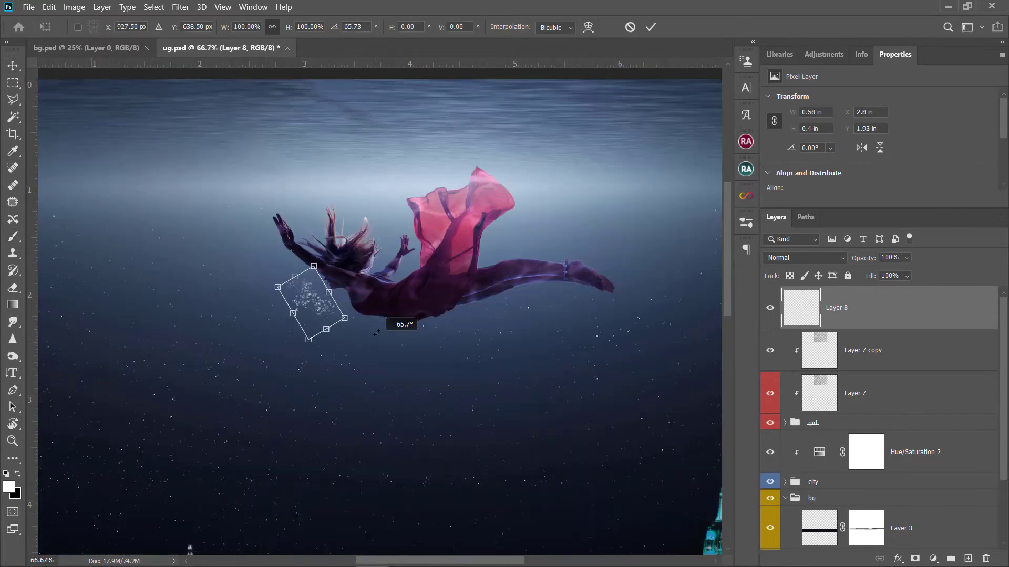
pyautogui.moveTo(270, 279); pyautogui.dragTo(257, 266)
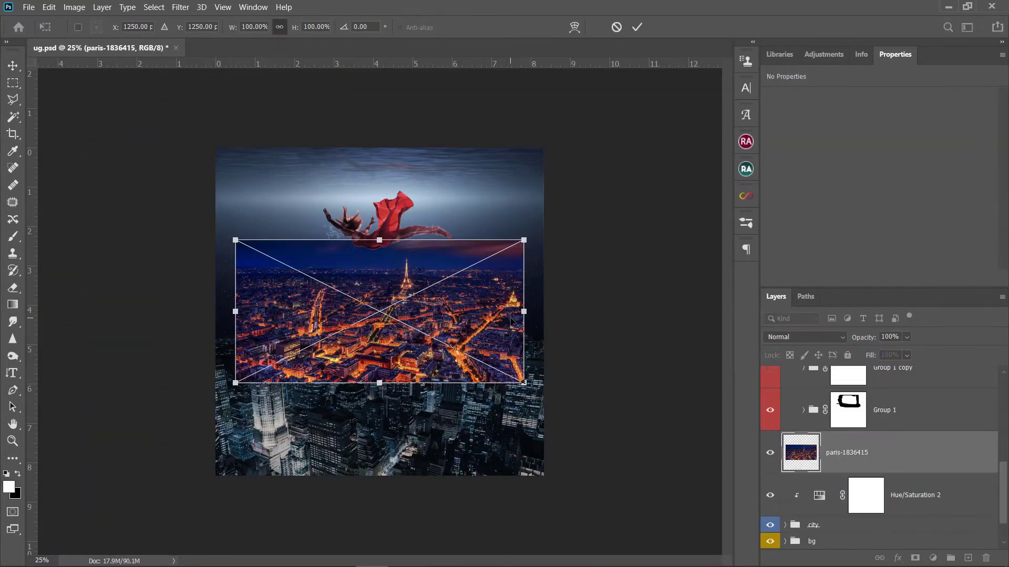
# - Hide the old tint and city layers and stretch the Paris image across the canvas bottom
pyautogui.moveTo(770, 495); pyautogui.dragTo(769, 525)
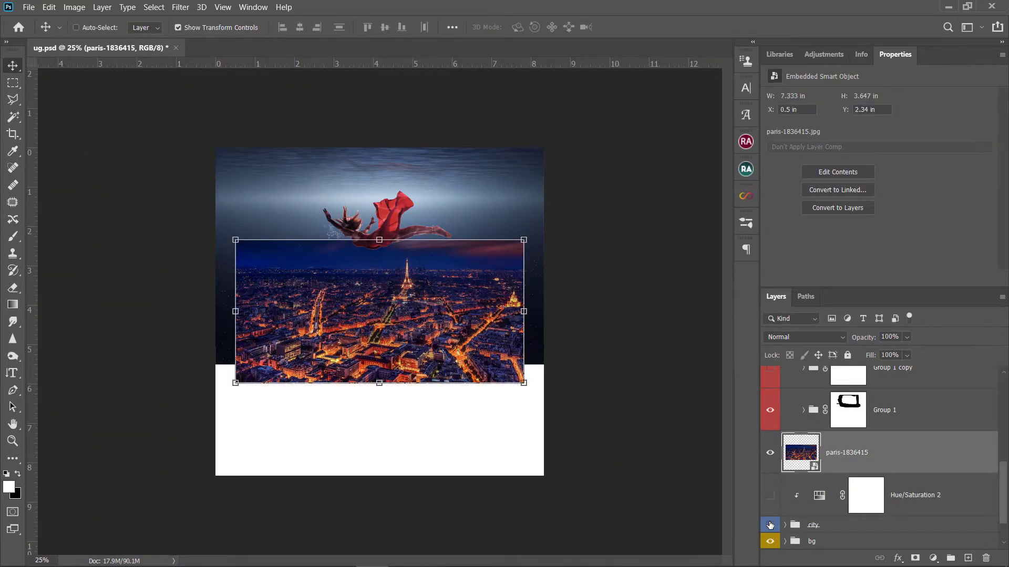
pyautogui.moveTo(379, 311); pyautogui.dragTo(358, 405)
pyautogui.moveTo(500, 477); pyautogui.dragTo(543, 485)
pyautogui.click(637, 27)
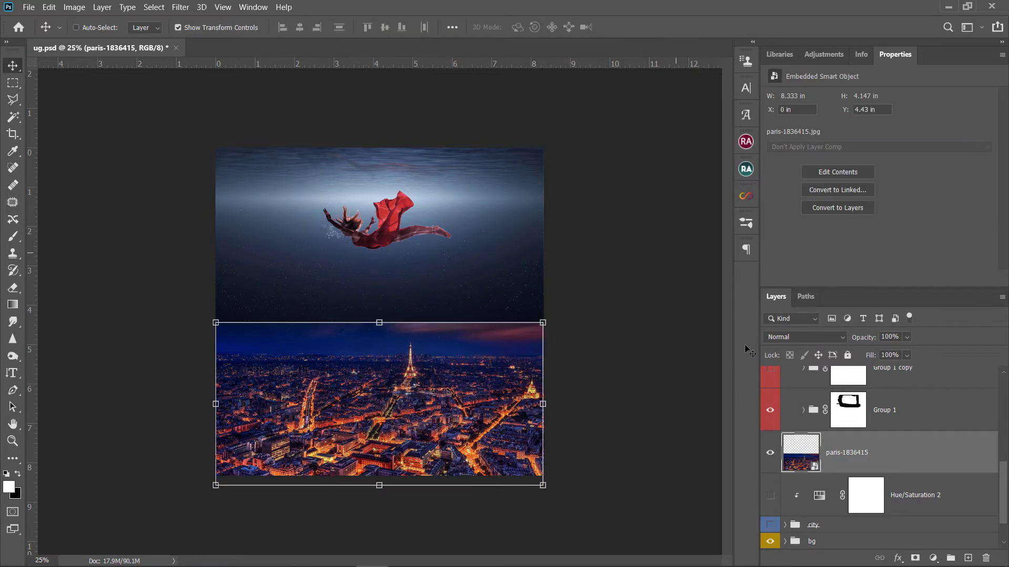
# - Add a Hue/Saturation adjustment on the Blues, shifting hue, desaturating and darkening the city blues
pyautogui.click(933, 558)
pyautogui.click(904, 425)
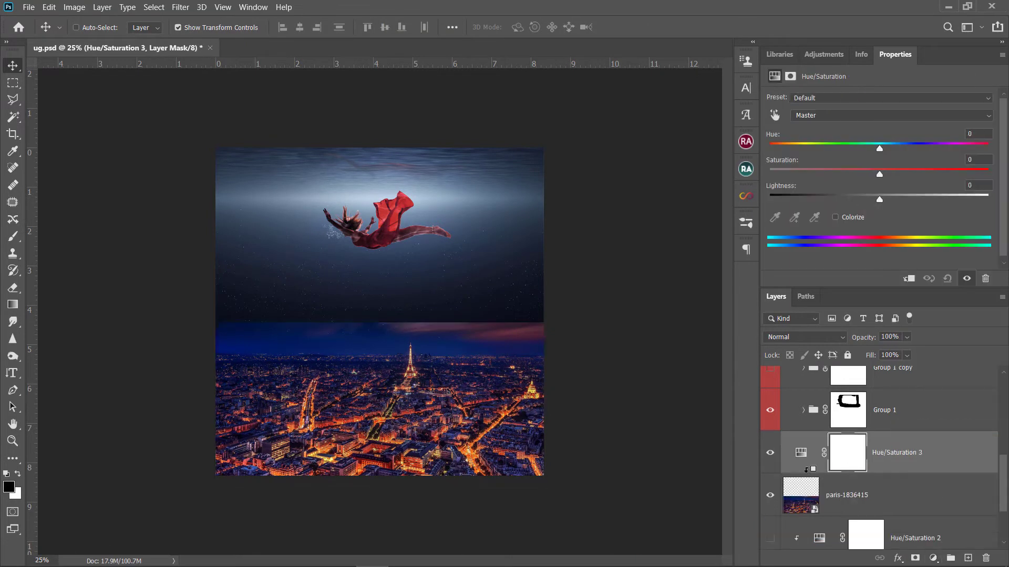
pyautogui.click(774, 114)
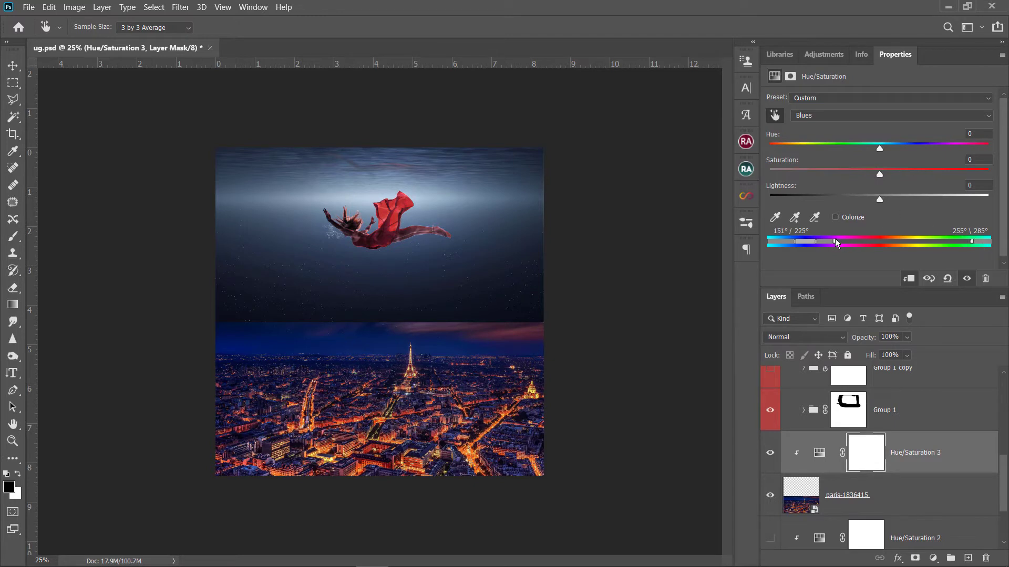
pyautogui.moveTo(837, 243); pyautogui.dragTo(848, 242)
pyautogui.moveTo(879, 149); pyautogui.dragTo(857, 149)
pyautogui.moveTo(879, 174); pyautogui.dragTo(839, 174)
pyautogui.moveTo(879, 200); pyautogui.dragTo(835, 201)
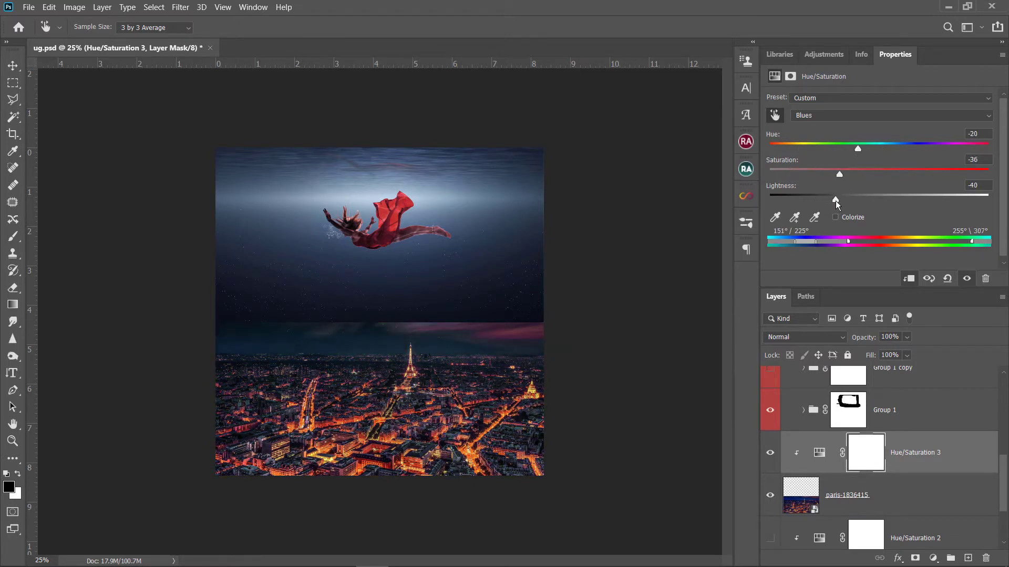
pyautogui.moveTo(863, 143); pyautogui.dragTo(866, 144)
pyautogui.moveTo(835, 200); pyautogui.dragTo(841, 200)
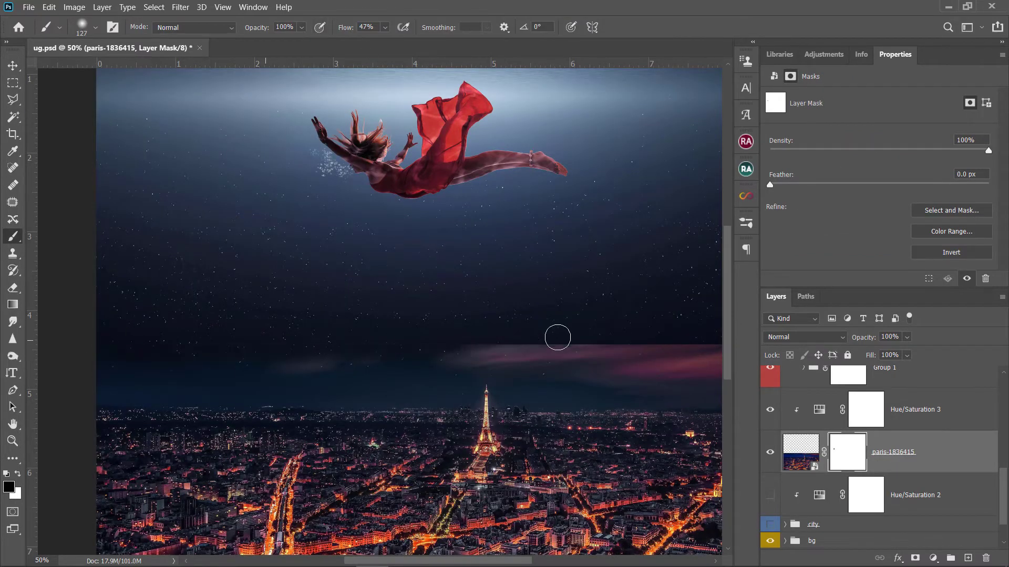
# - Paint out the pink cloud streak in the Paris sky with a soft, low-flow brush
pyautogui.moveTo(557, 337)
pyautogui.mouseDown()
pyautogui.moveTo(190, 359)
pyautogui.moveTo(203, 394)
pyautogui.moveTo(184, 379)
pyautogui.mouseUp()
pyautogui.scroll(3, 208, 300)
pyautogui.scroll(3, 206, 263)
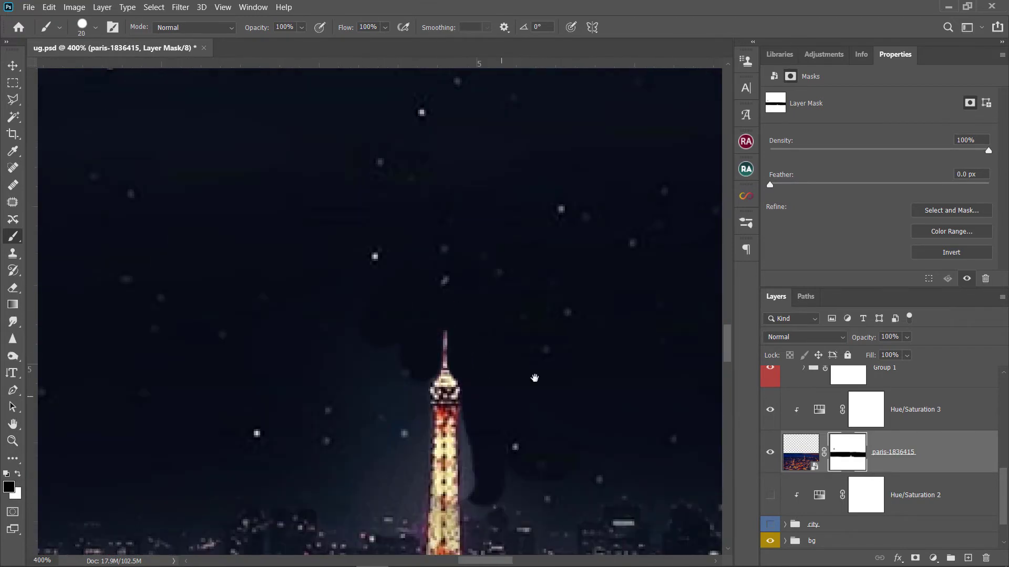
pyautogui.scroll(2, 336, 316)
pyautogui.press('[')
pyautogui.press('[')
pyautogui.press('[')
pyautogui.hotkey('shift', '2')
pyautogui.hotkey('shift', '4')
pyautogui.hscroll(5, 377, 395)
pyautogui.rightClick(468, 423)
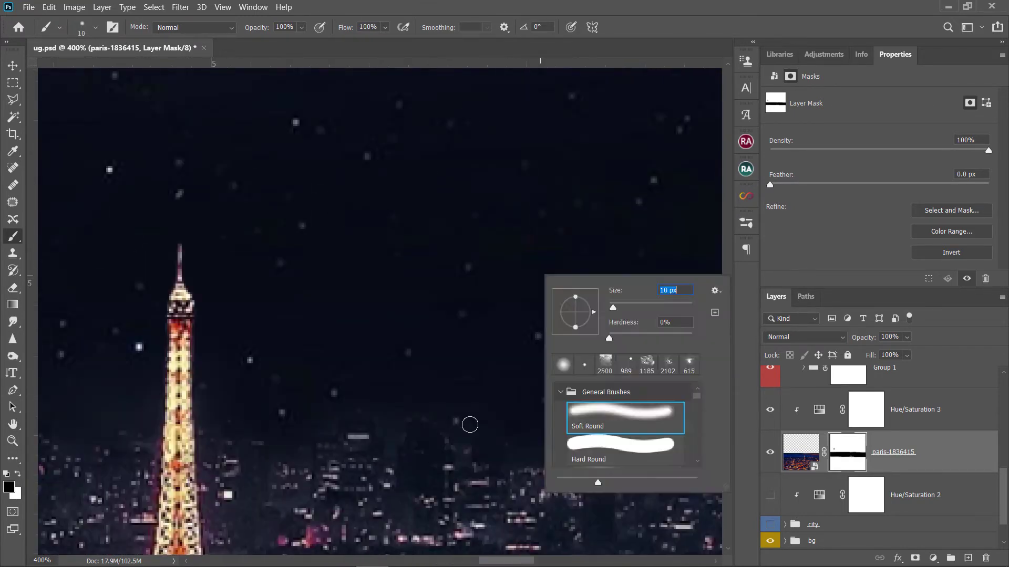
pyautogui.press('Escape')
pyautogui.press('[')
pyautogui.hotkey('shift', '0')
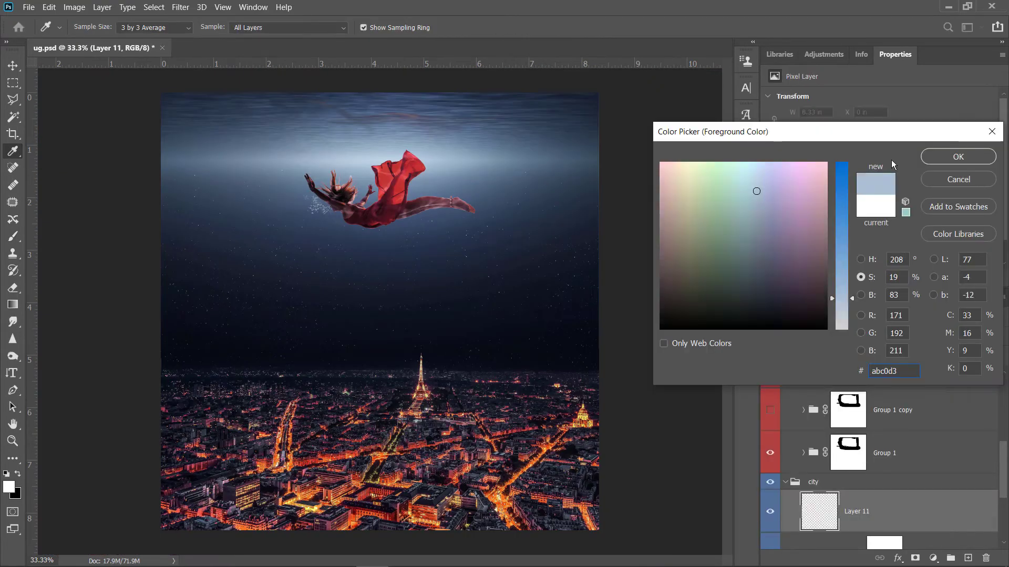
# - Free Transform Layer 11 into a thin perspective strip along the Paris horizon
pyautogui.hotkey('ctrl', 't')
pyautogui.moveTo(394, 102); pyautogui.dragTo(394, 360)
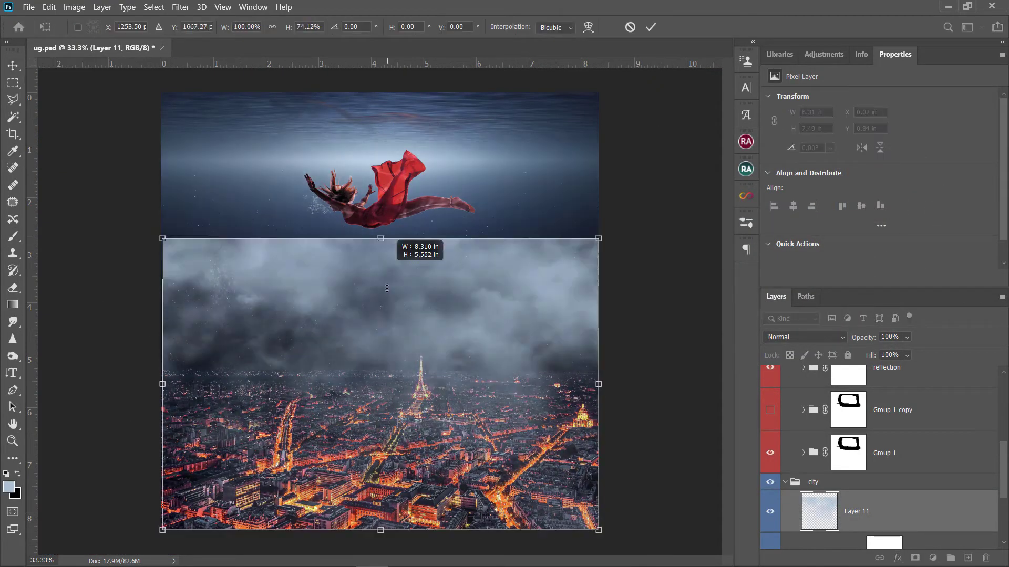
pyautogui.moveTo(163, 530); pyautogui.dragTo(124, 424)
pyautogui.moveTo(676, 390); pyautogui.dragTo(702, 410)
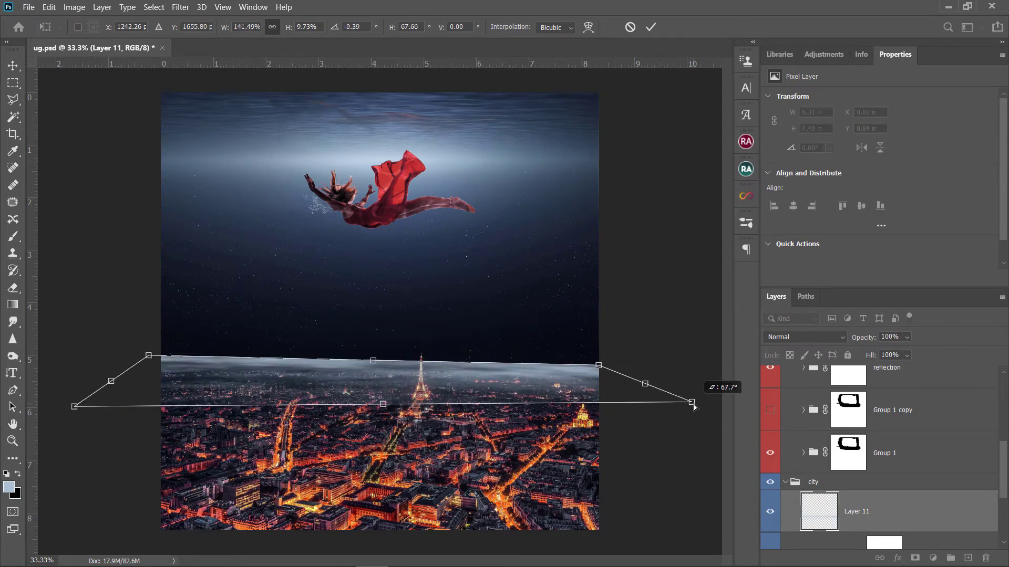
pyautogui.press('Return')
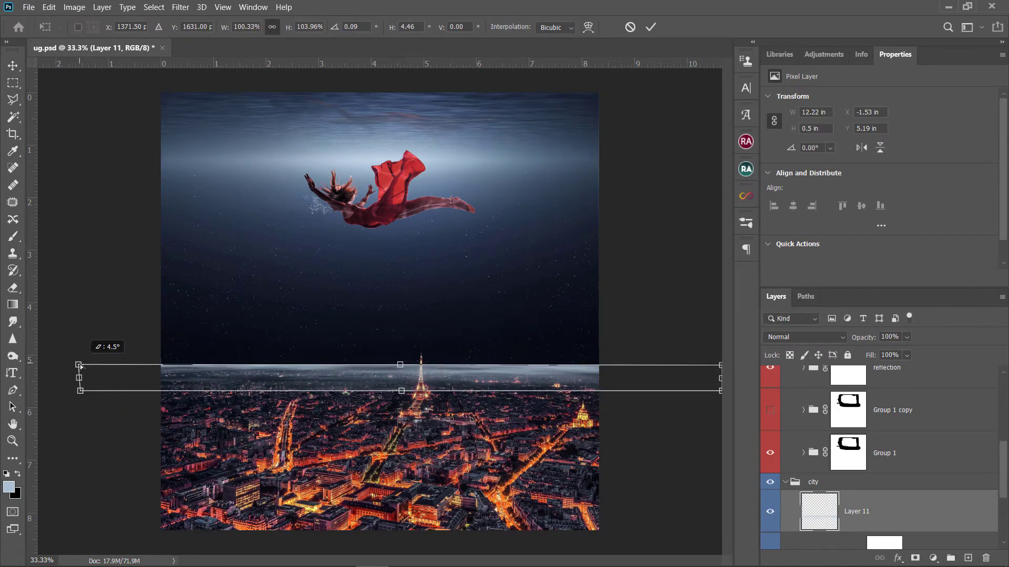
# - Apply a 3.3-pixel Gaussian Blur to the horizon strip
pyautogui.click(180, 7)
pyautogui.moveTo(715, 364); pyautogui.dragTo(701, 364)
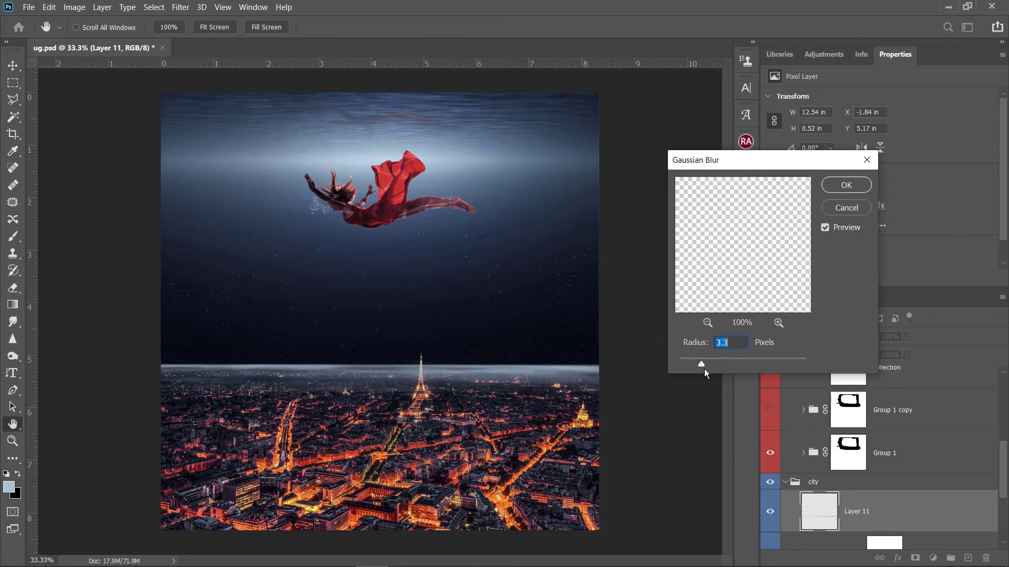
pyautogui.click(851, 188)
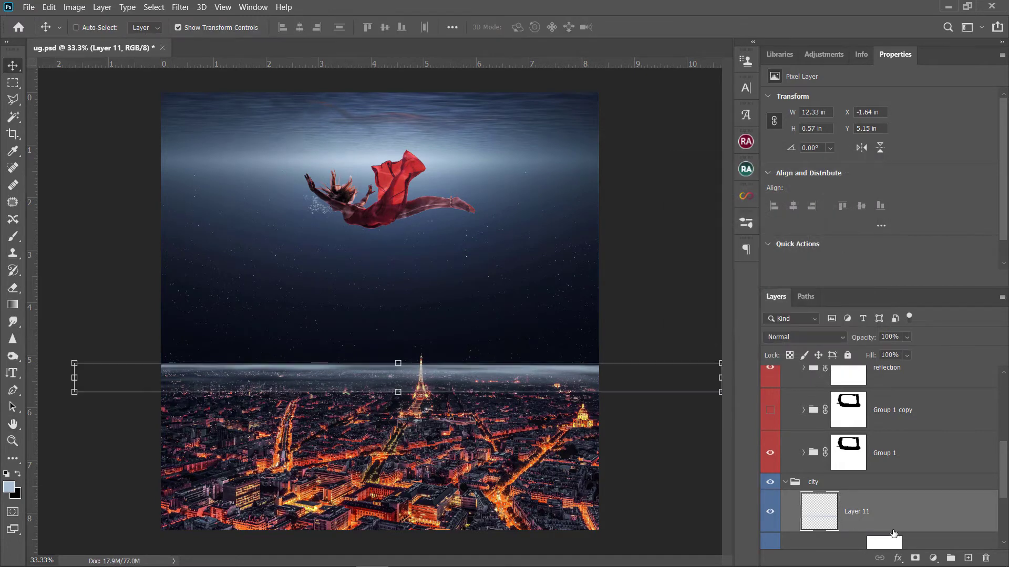
pyautogui.click(933, 561)
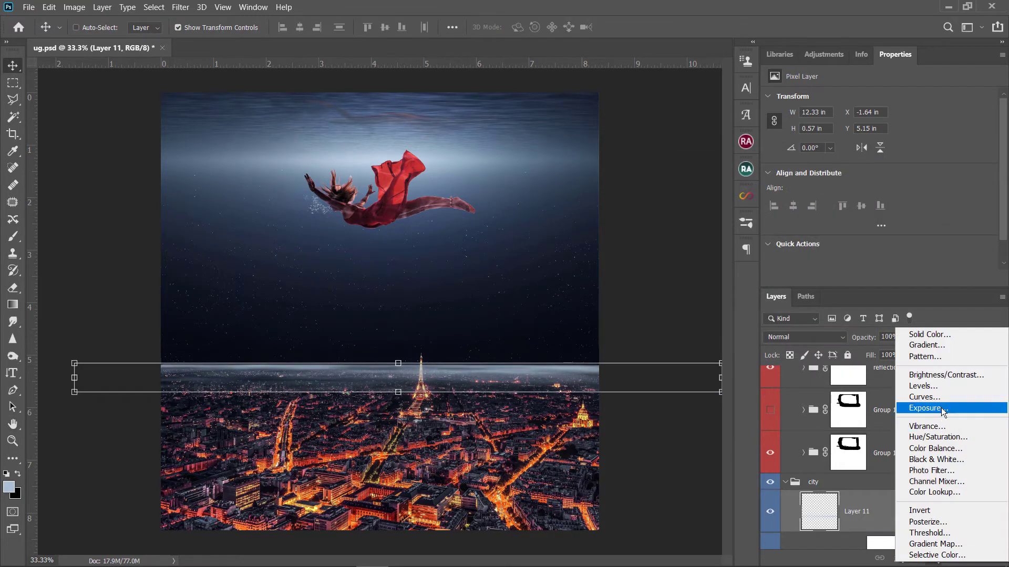
# - Add a Hue/Saturation layer clipped to the horizon strip, lowering saturation and darkening it
pyautogui.click(961, 438)
pyautogui.keyDown('alt'); pyautogui.click(818, 529); pyautogui.keyUp('alt')
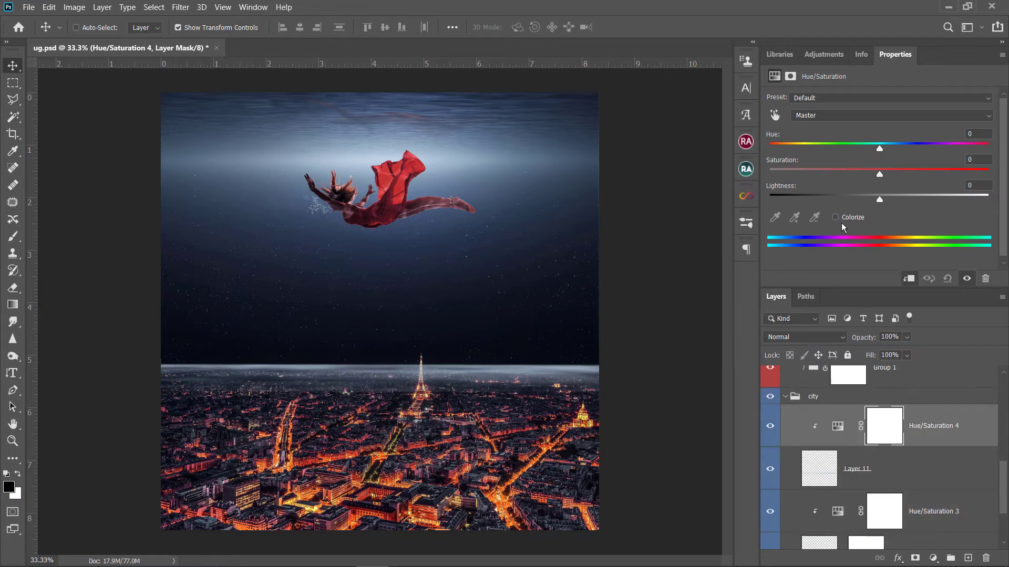
pyautogui.moveTo(879, 173); pyautogui.dragTo(806, 174)
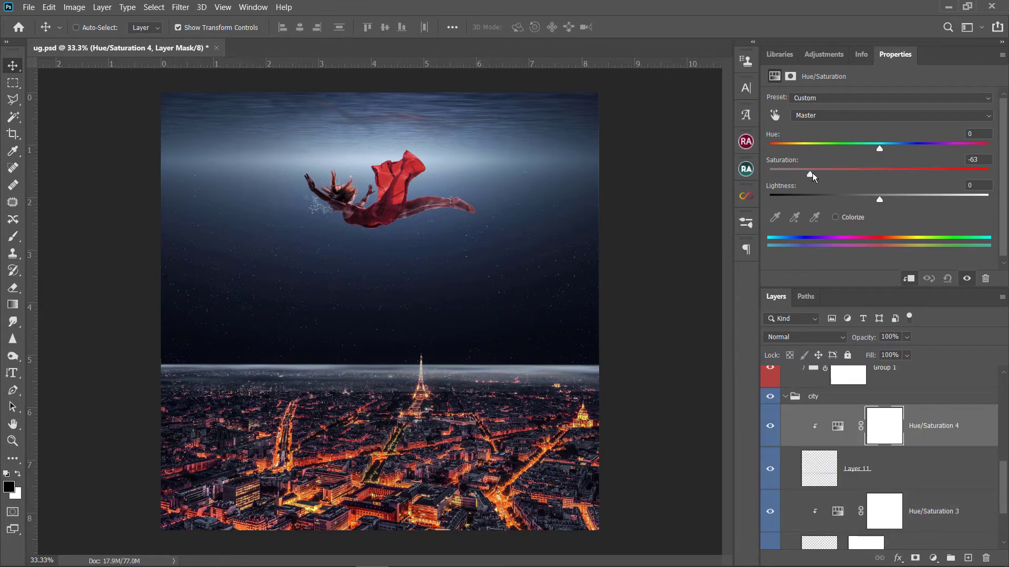
pyautogui.click(838, 196)
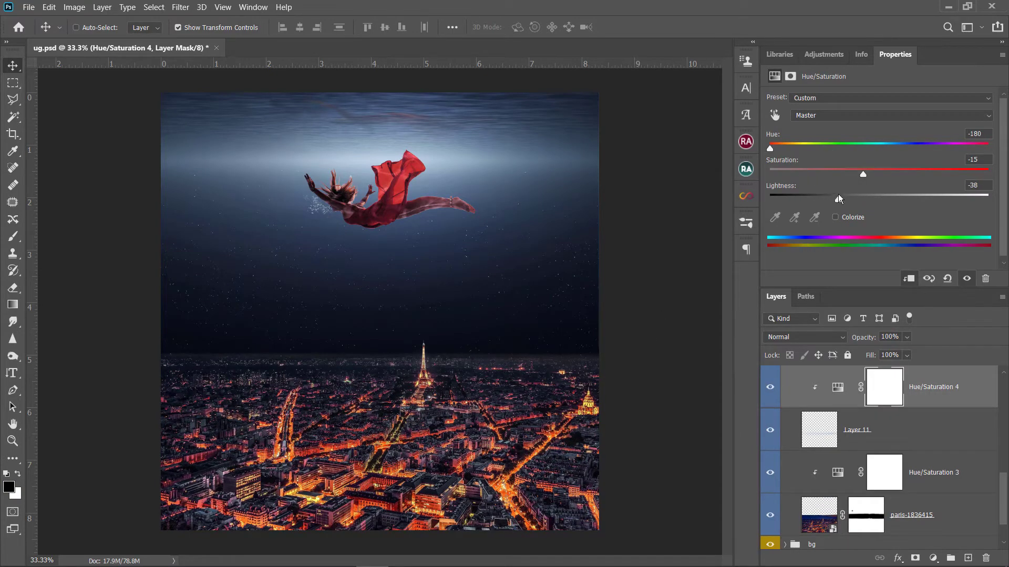
pyautogui.moveTo(863, 174); pyautogui.dragTo(884, 175)
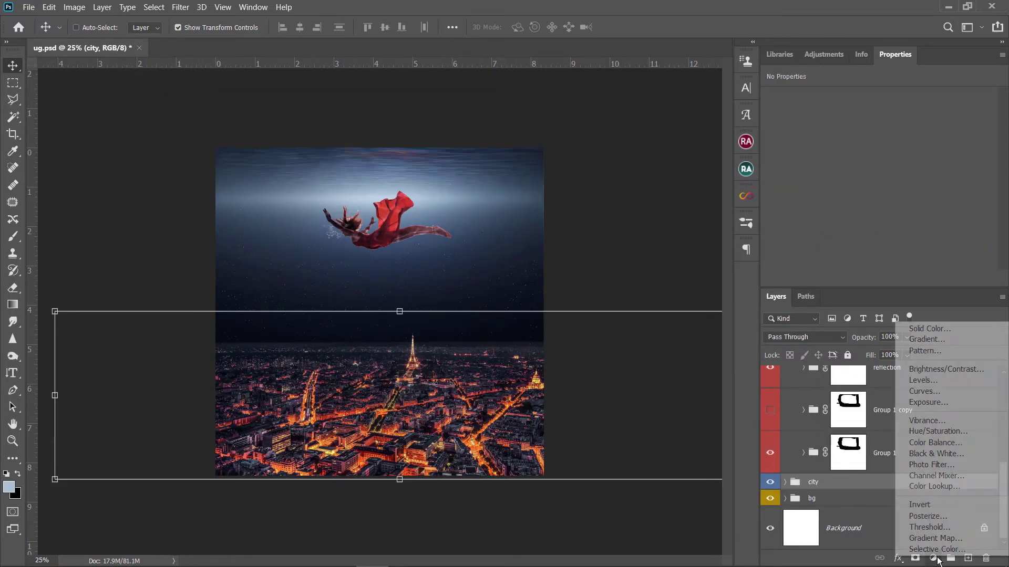
# - Add Color Lookup 1 between Layer 11 and Hue/Saturation 3, clipped to the city photo
pyautogui.click(933, 557)
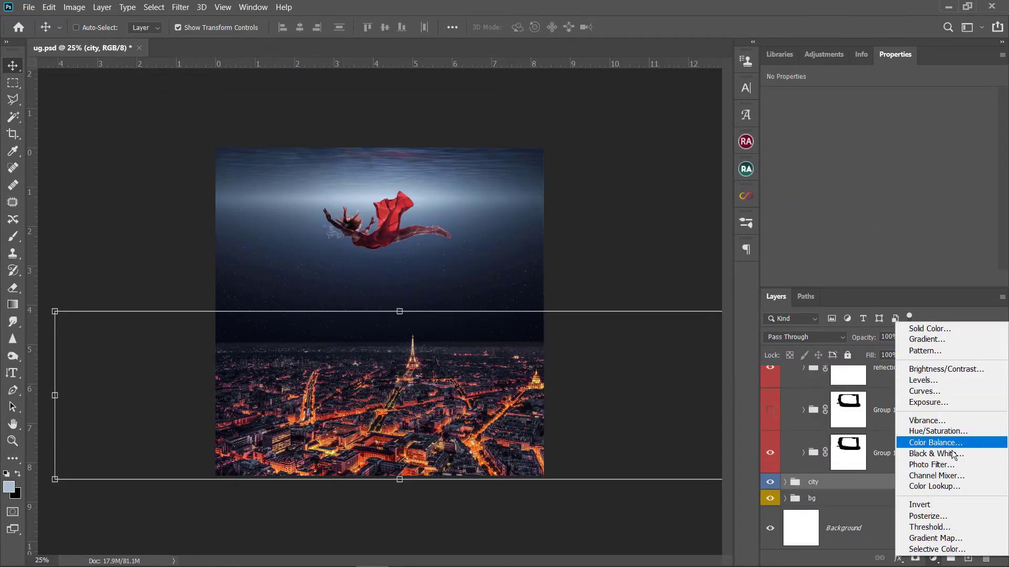
pyautogui.click(957, 484)
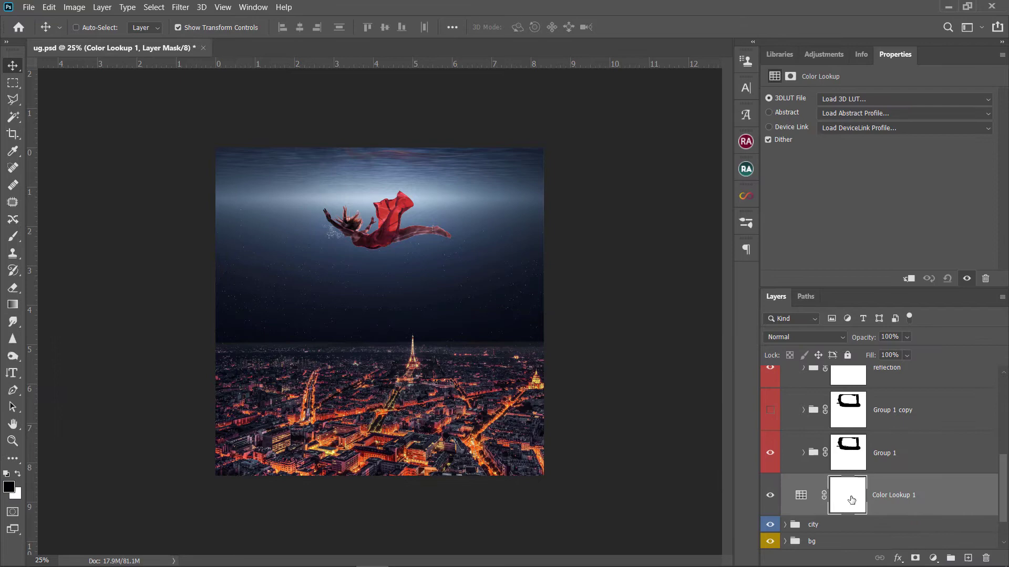
pyautogui.keyDown('alt'); pyautogui.click(807, 515); pyautogui.keyUp('alt')
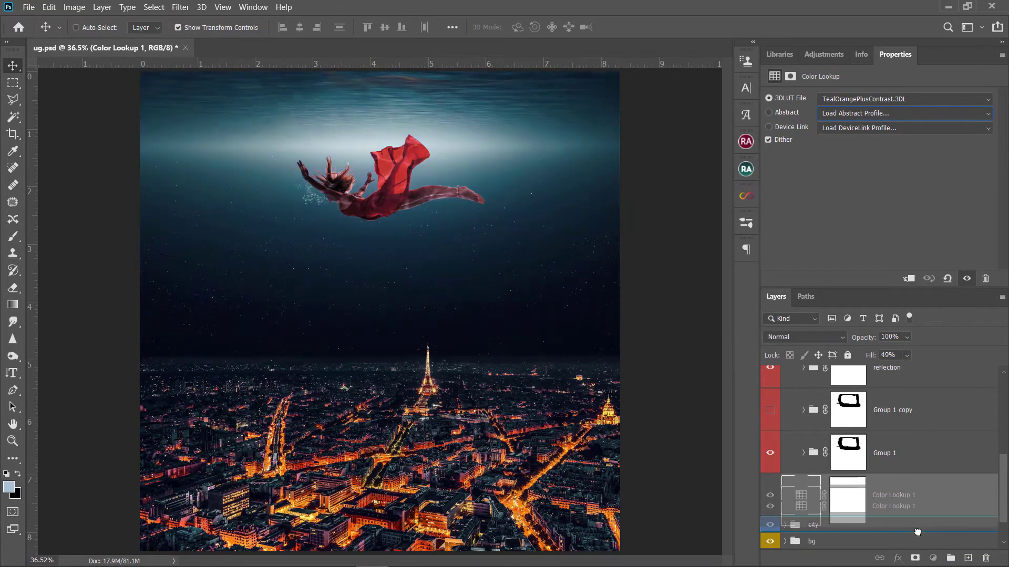
pyautogui.moveTo(803, 525); pyautogui.dragTo(788, 491)
pyautogui.click(785, 482)
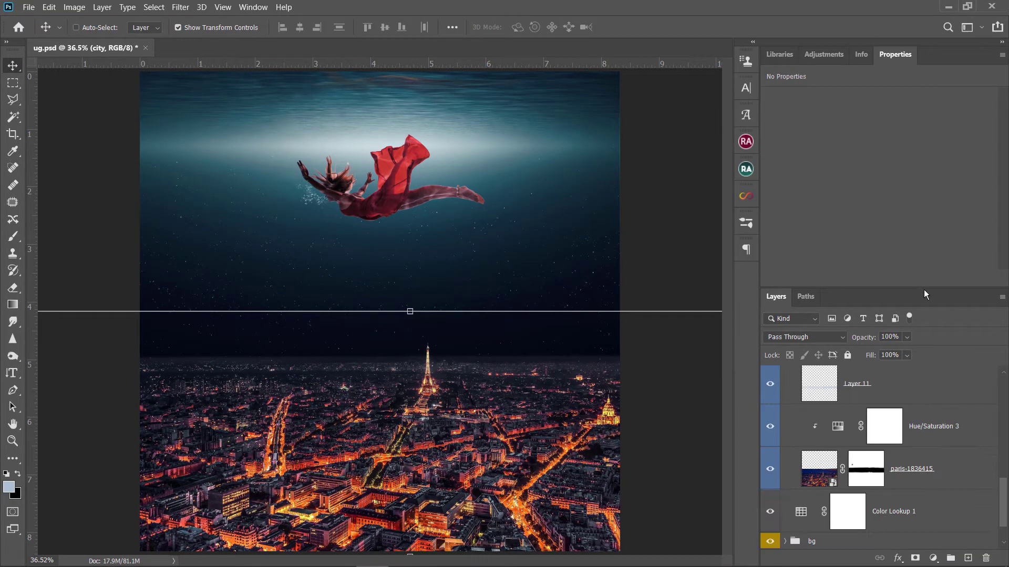
pyautogui.moveTo(924, 288); pyautogui.dragTo(924, 209)
pyautogui.moveTo(879, 484); pyautogui.dragTo(822, 420)
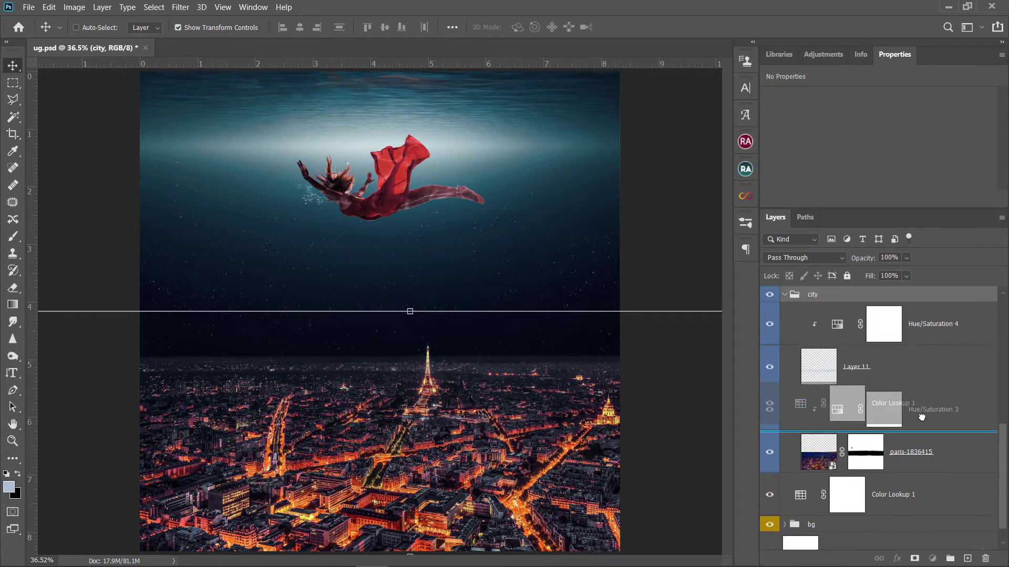
pyautogui.keyDown('alt'); pyautogui.click(824, 429); pyautogui.keyUp('alt')
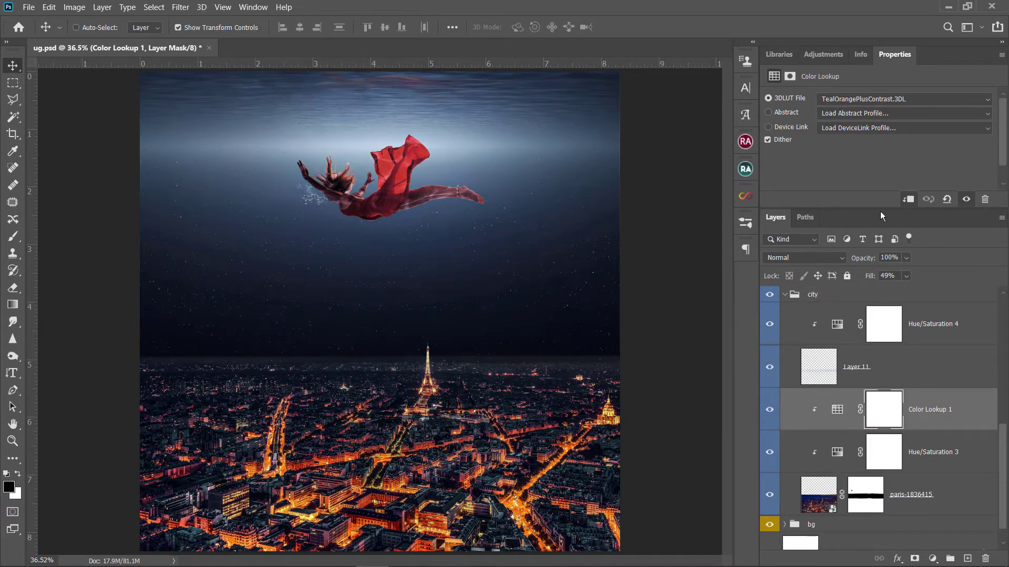
pyautogui.moveTo(860, 209); pyautogui.dragTo(861, 255)
# - Set the lookup to Moonlight.3DL after trying LateSunset.3DL, and lower its fill
pyautogui.click(927, 99)
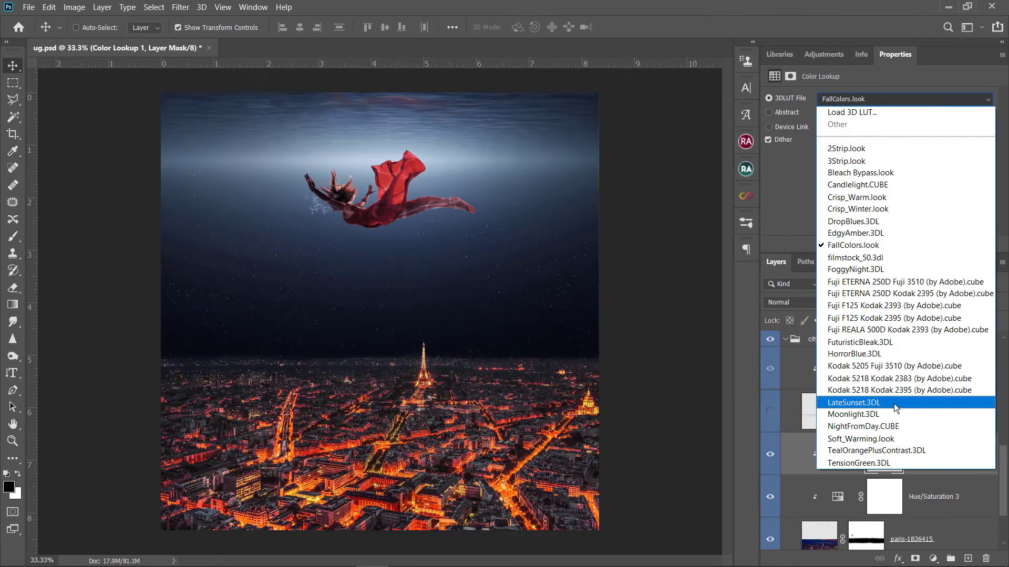
pyautogui.click(894, 404)
pyautogui.click(859, 100)
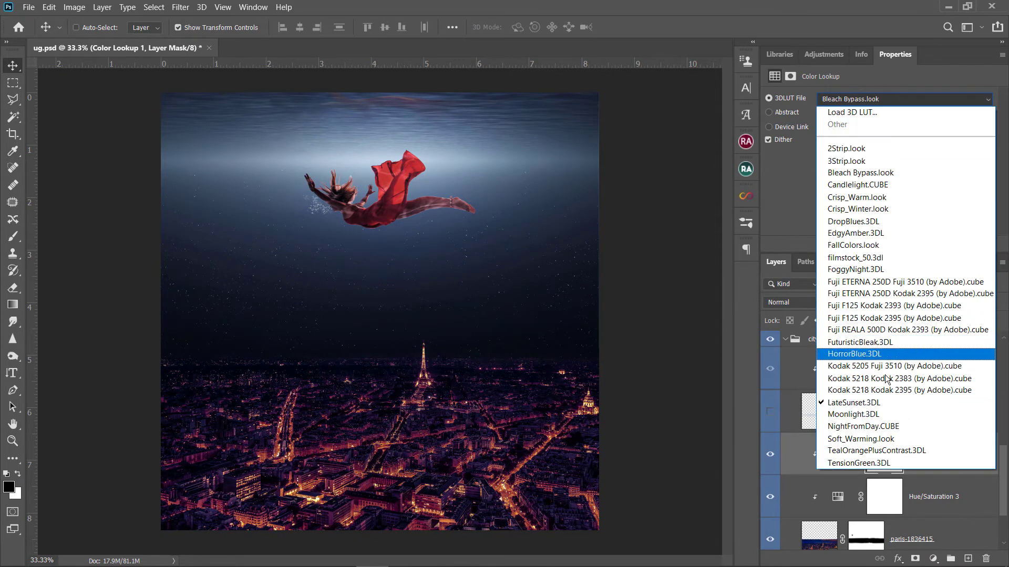
pyautogui.click(902, 413)
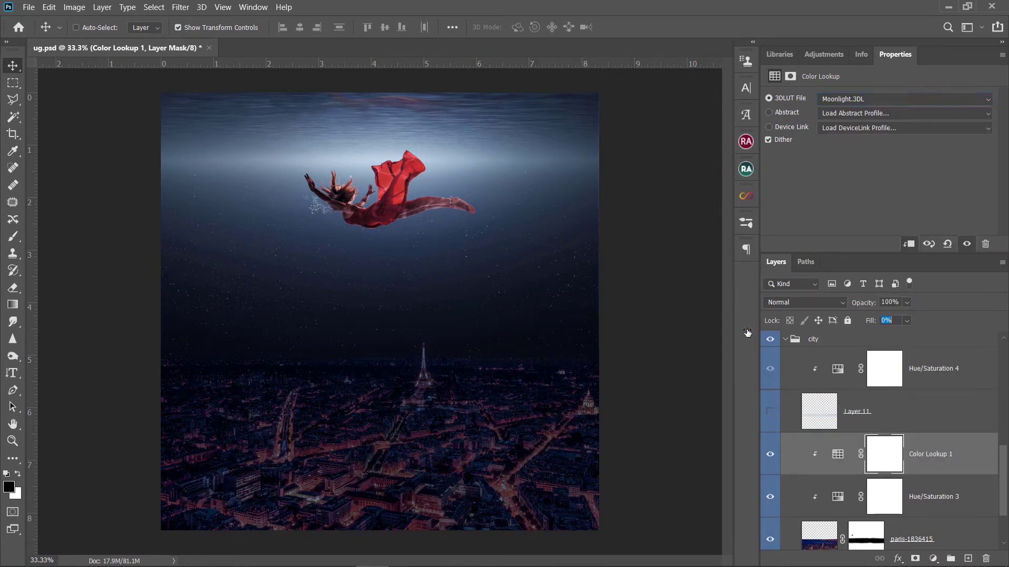
pyautogui.moveTo(747, 333); pyautogui.dragTo(754, 333)
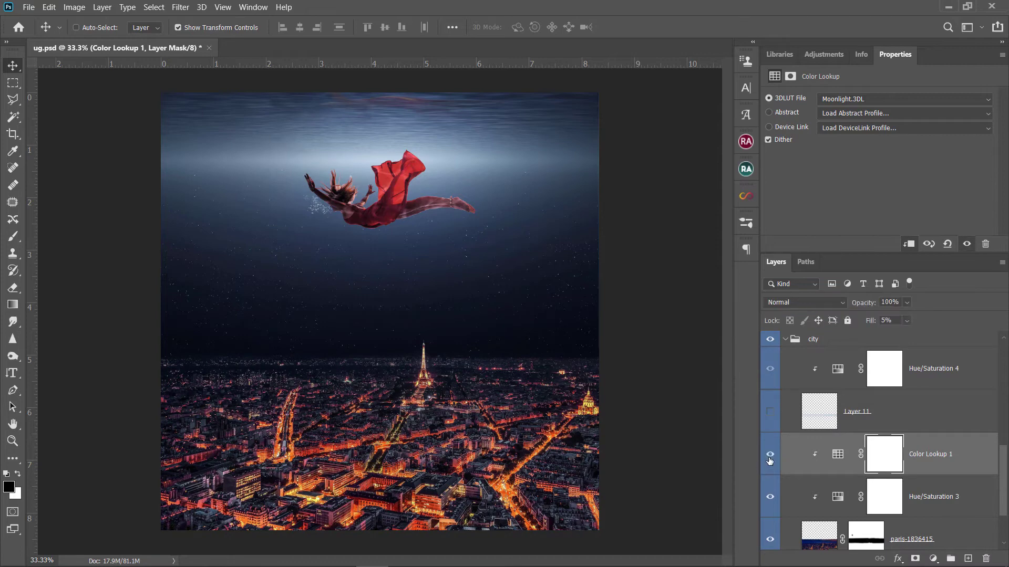
pyautogui.hotkey('alt', ']')
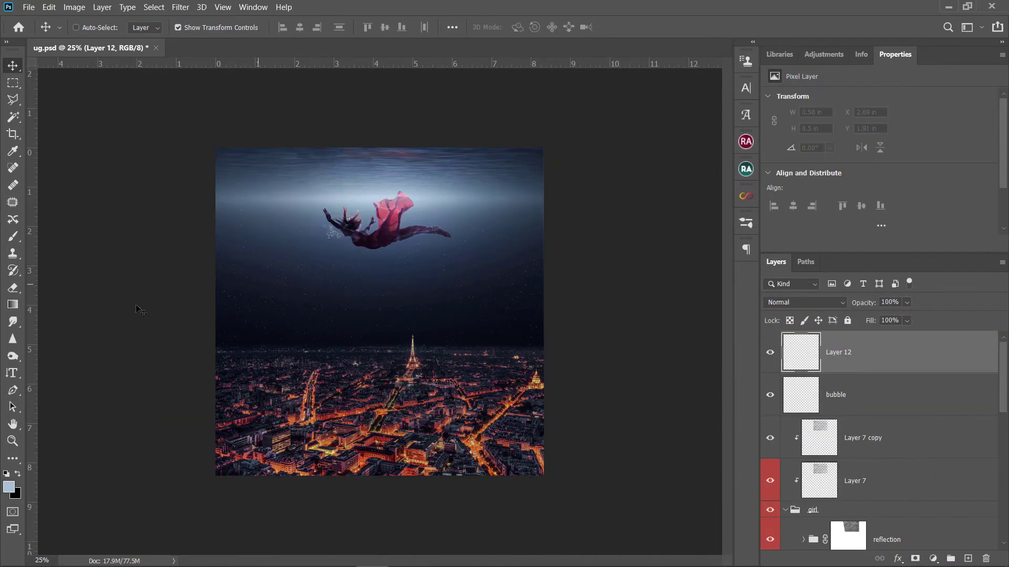
# - Fill Layer 12 with a randomized radial noise gradient from the top of the sky
pyautogui.click(13, 305)
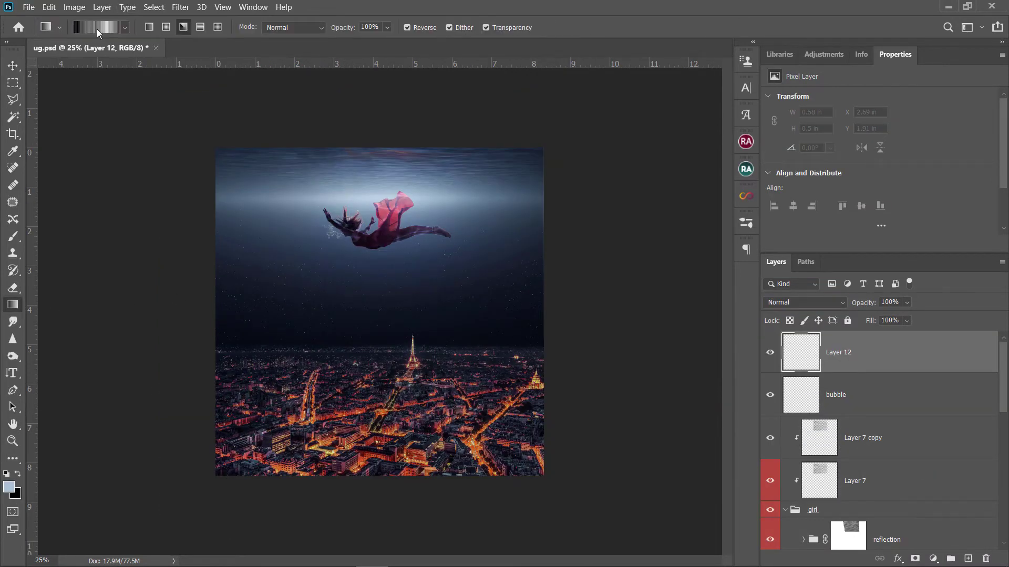
pyautogui.click(97, 29)
pyautogui.click(817, 337)
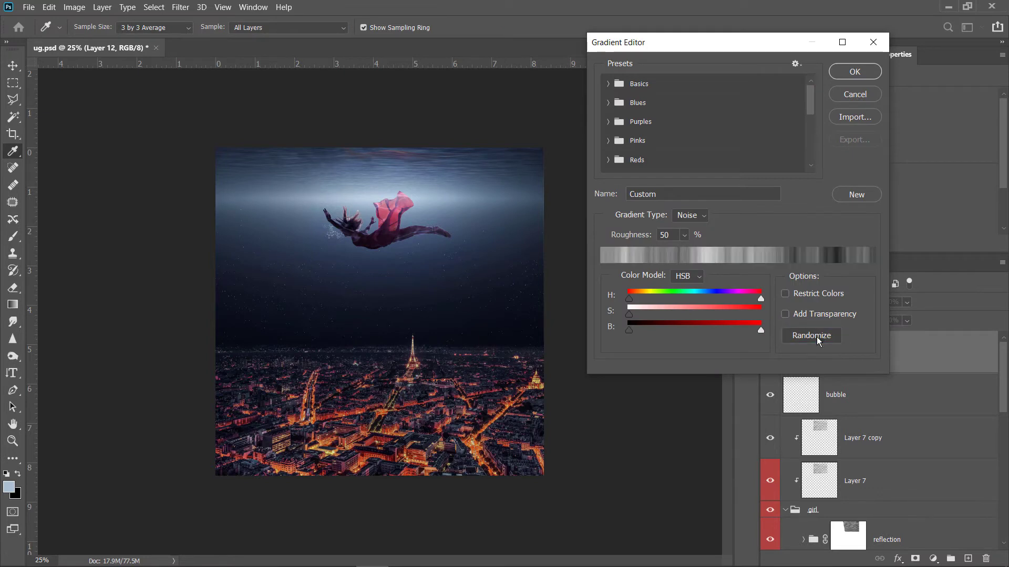
pyautogui.click(856, 72)
pyautogui.moveTo(375, 192); pyautogui.dragTo(532, 513)
# - Set Layer 12 to Color Dodge, convert it to a Smart Object, and Gaussian-blur it 15.3 px
pyautogui.click(809, 303)
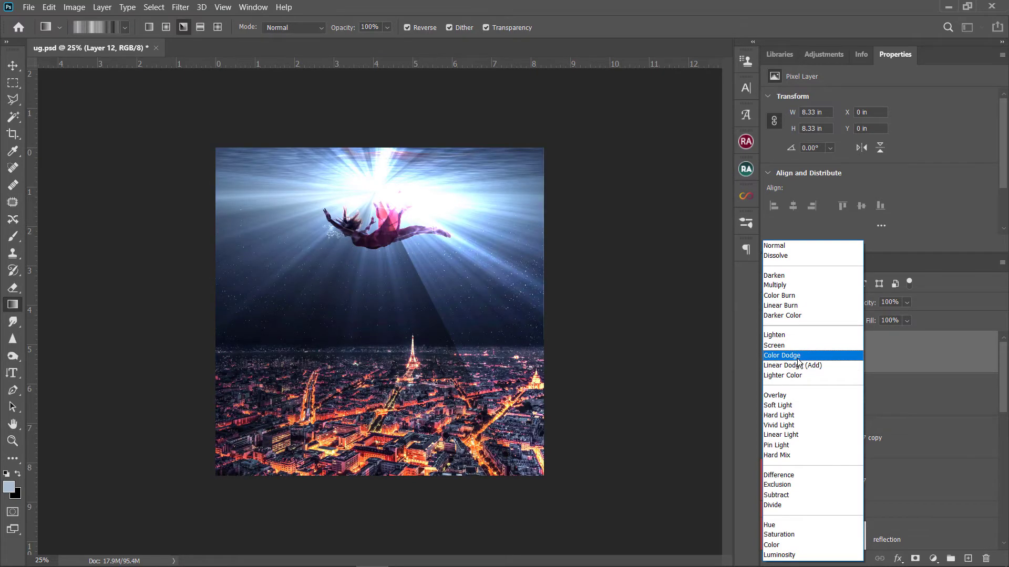
pyautogui.click(798, 357)
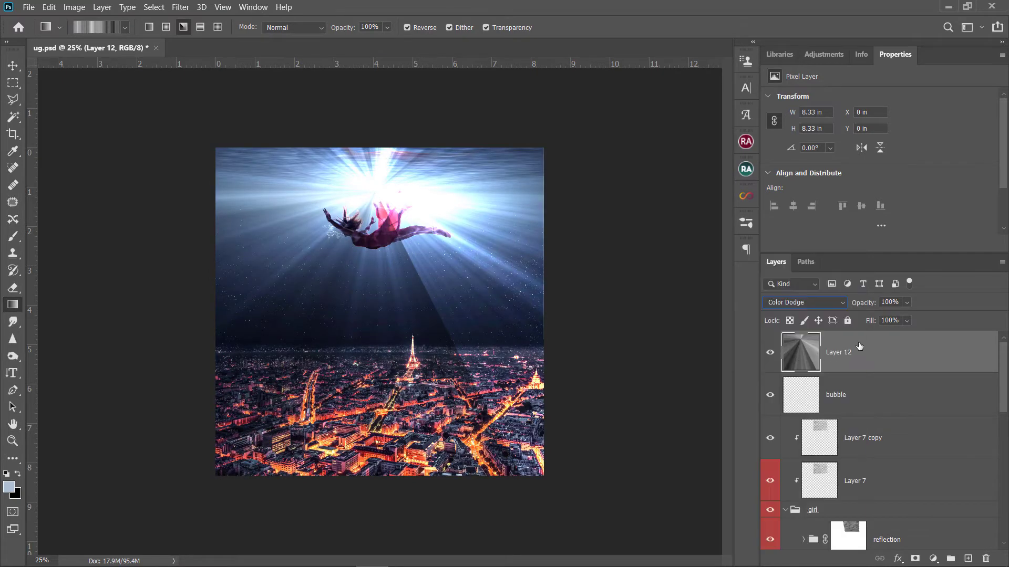
pyautogui.rightClick(921, 362)
pyautogui.click(921, 197)
pyautogui.click(181, 7)
pyautogui.moveTo(188, 159)
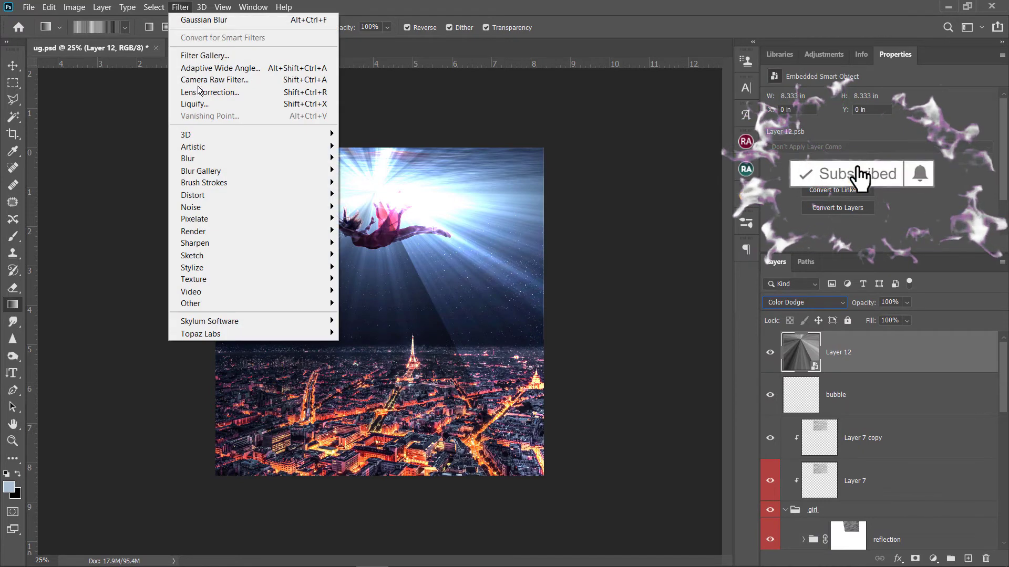
pyautogui.click(369, 208)
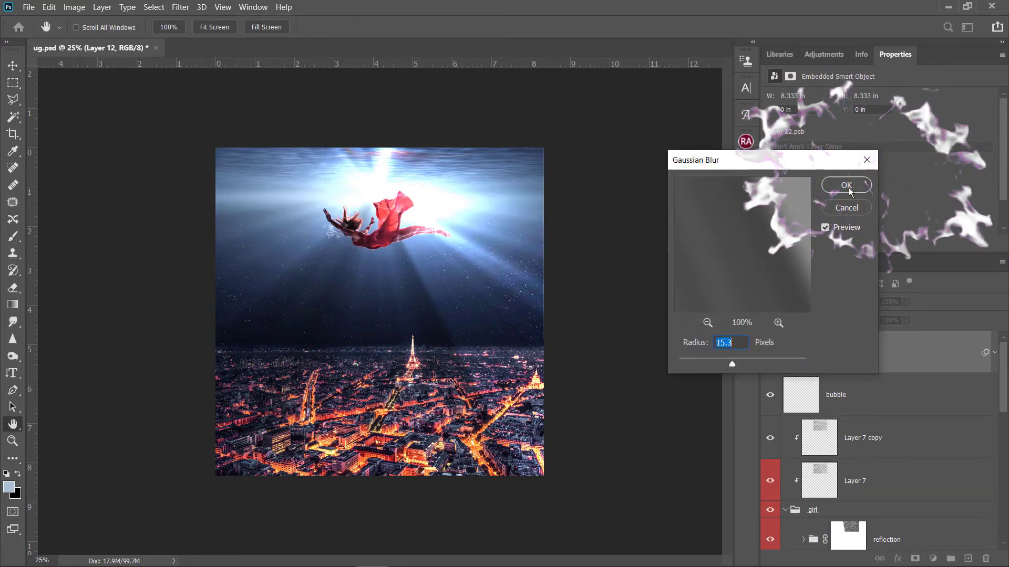
pyautogui.click(846, 185)
pyautogui.press('v')
# - Enlarge the light rays to cover the canvas and lower their fill to 45%
pyautogui.moveTo(220, 154); pyautogui.dragTo(216, 139)
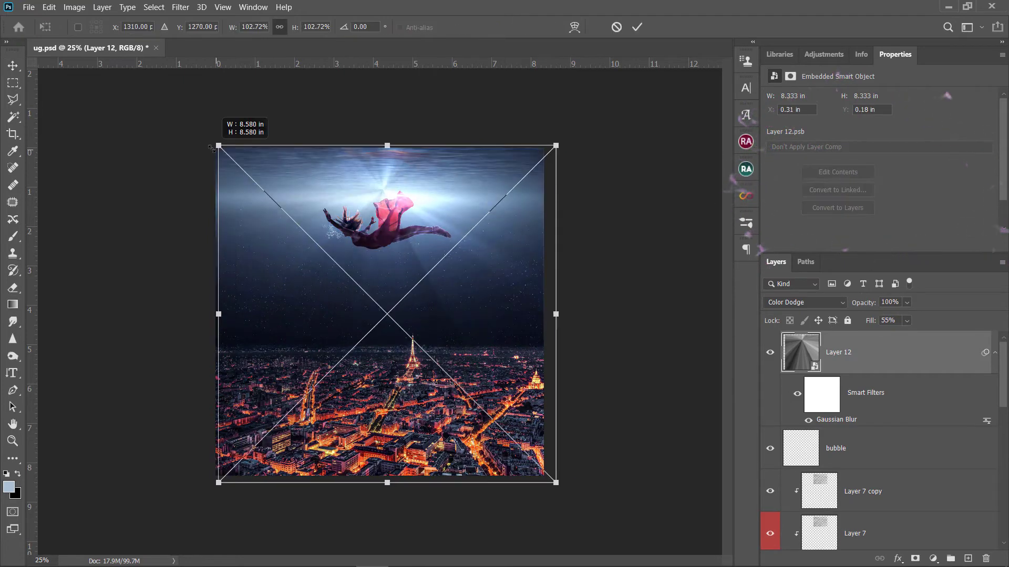
pyautogui.moveTo(388, 221); pyautogui.dragTo(400, 213)
pyautogui.press('Return')
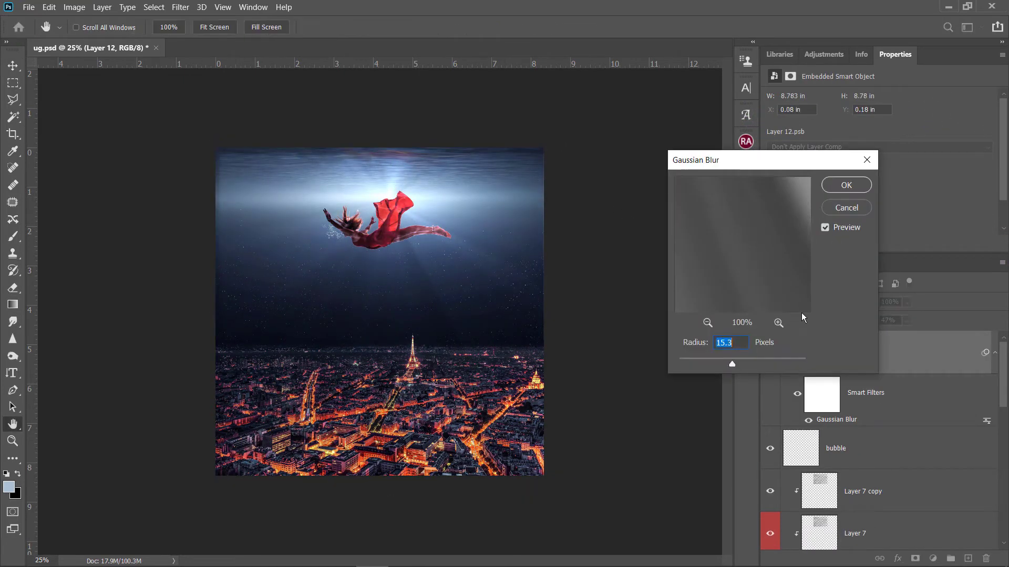
pyautogui.click(770, 352)
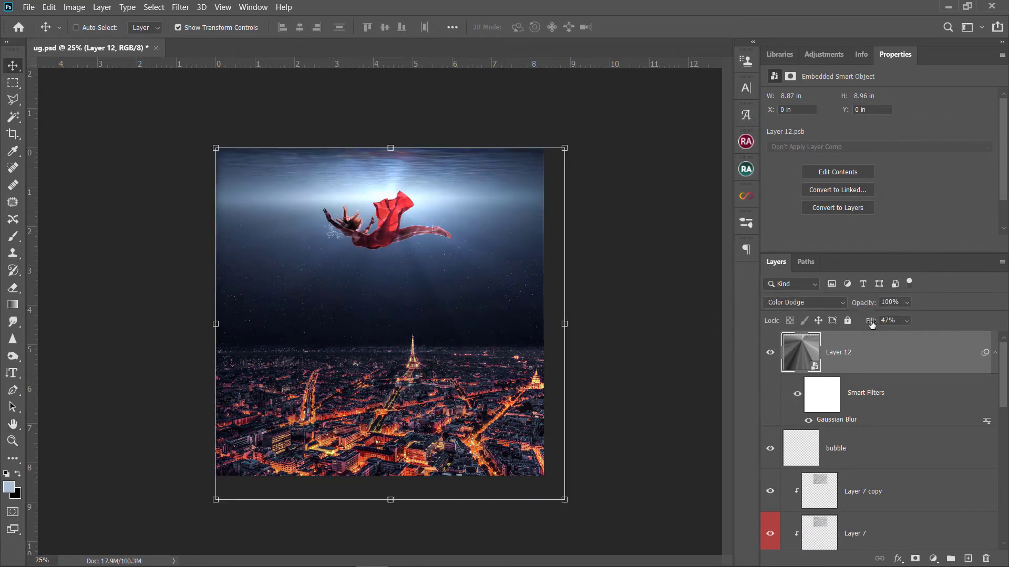
pyautogui.moveTo(870, 324); pyautogui.dragTo(869, 326)
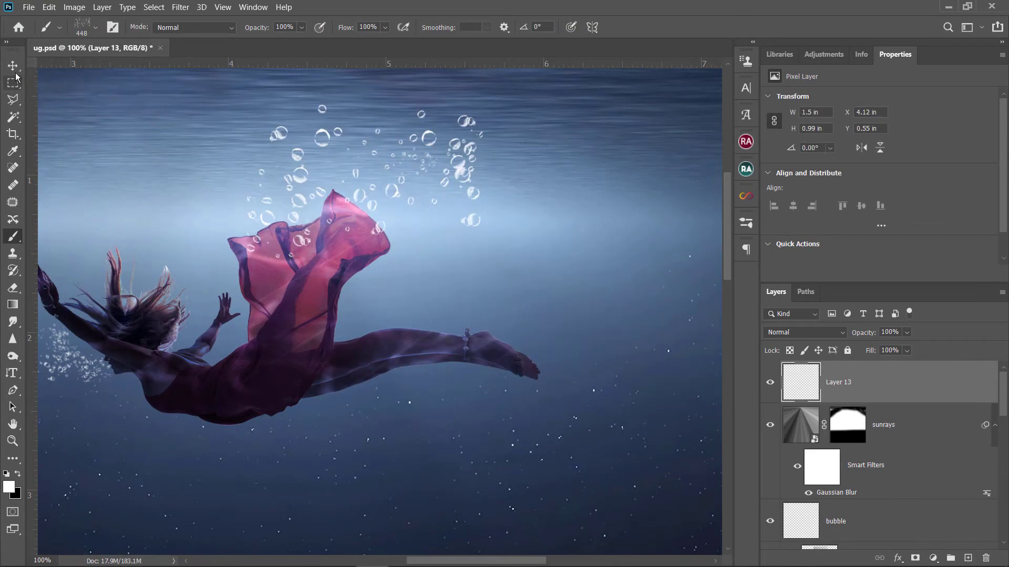
# - Scale, position and warp the bubble spray to follow the dancer's hair and leg
pyautogui.press('v')
pyautogui.moveTo(484, 259); pyautogui.dragTo(338, 214)
pyautogui.moveTo(388, 140); pyautogui.dragTo(375, 156)
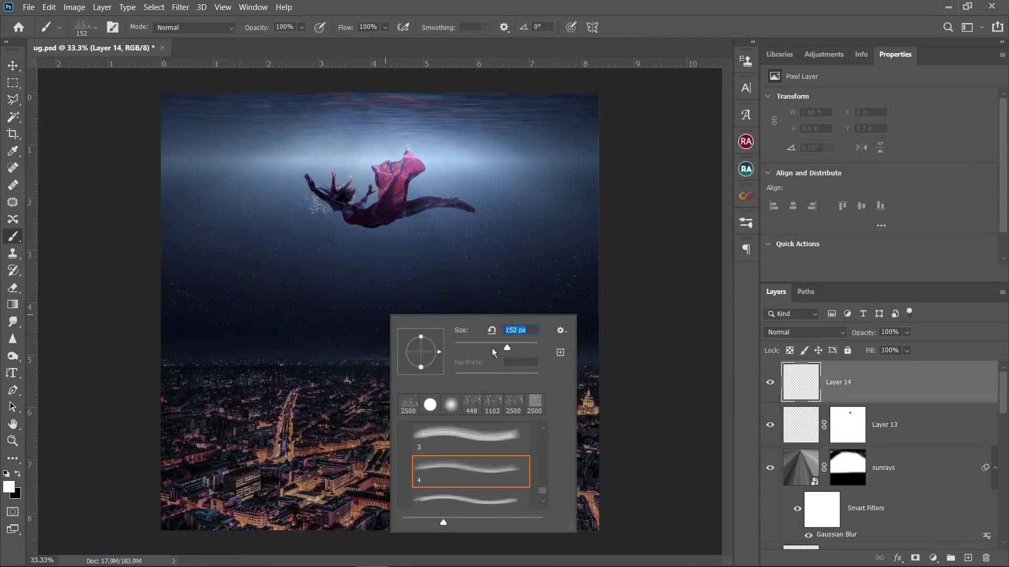
pyautogui.press('Return')
pyautogui.click(441, 196)
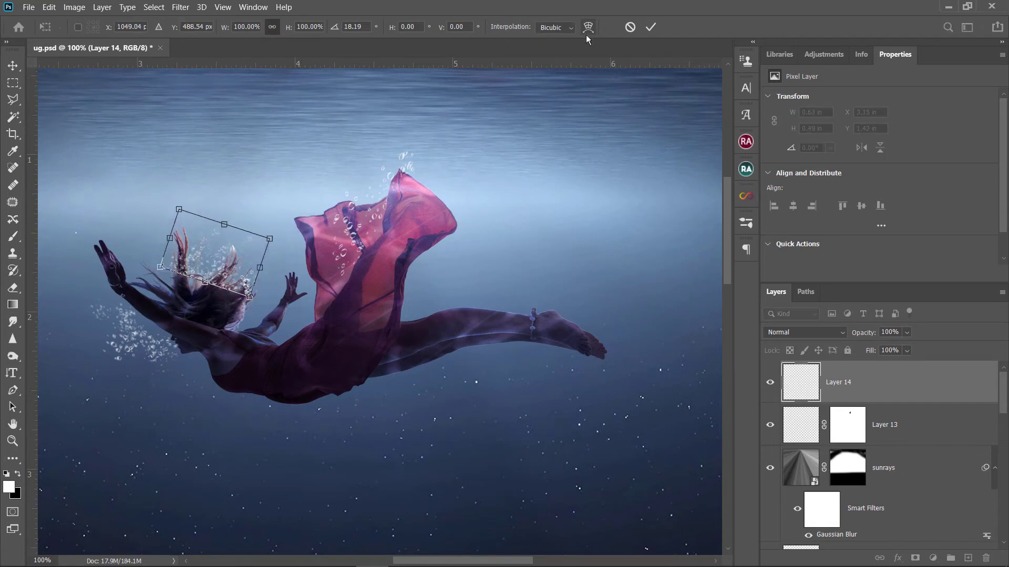
pyautogui.moveTo(176, 281); pyautogui.dragTo(168, 293)
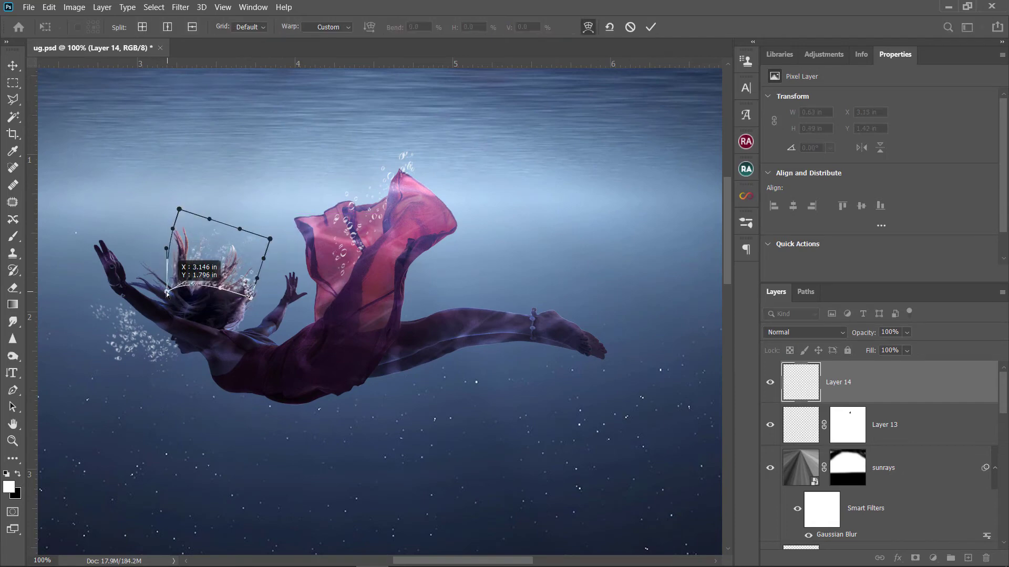
pyautogui.moveTo(251, 298); pyautogui.dragTo(235, 320)
pyautogui.moveTo(179, 209); pyautogui.dragTo(138, 192)
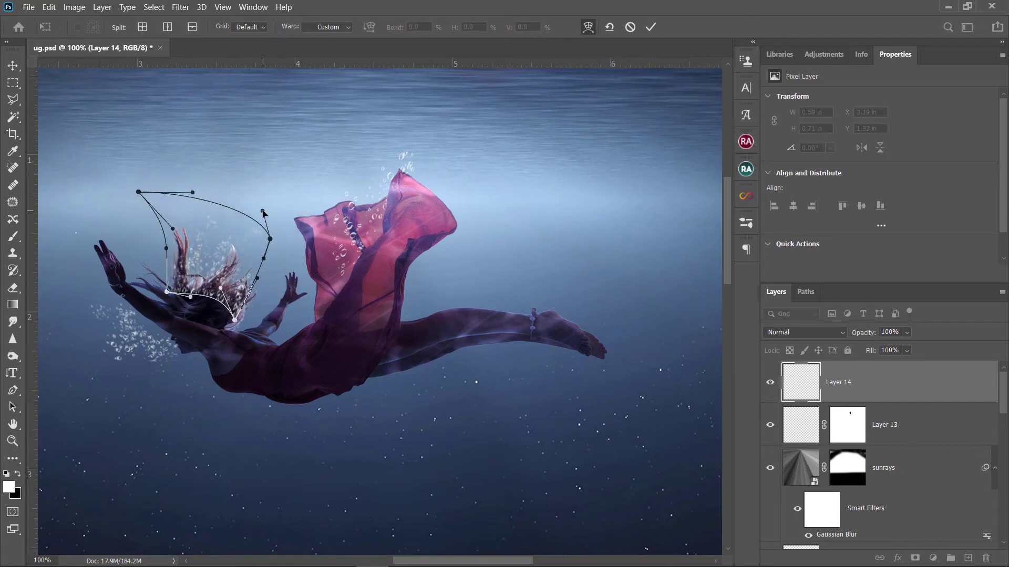
pyautogui.click(651, 27)
# - Add a layer mask to Layer 14 and switch to the Brush tool
pyautogui.click(914, 558)
pyautogui.press('b')
pyautogui.rightClick(310, 253)
pyautogui.rightClick(236, 337)
pyautogui.press('Escape')
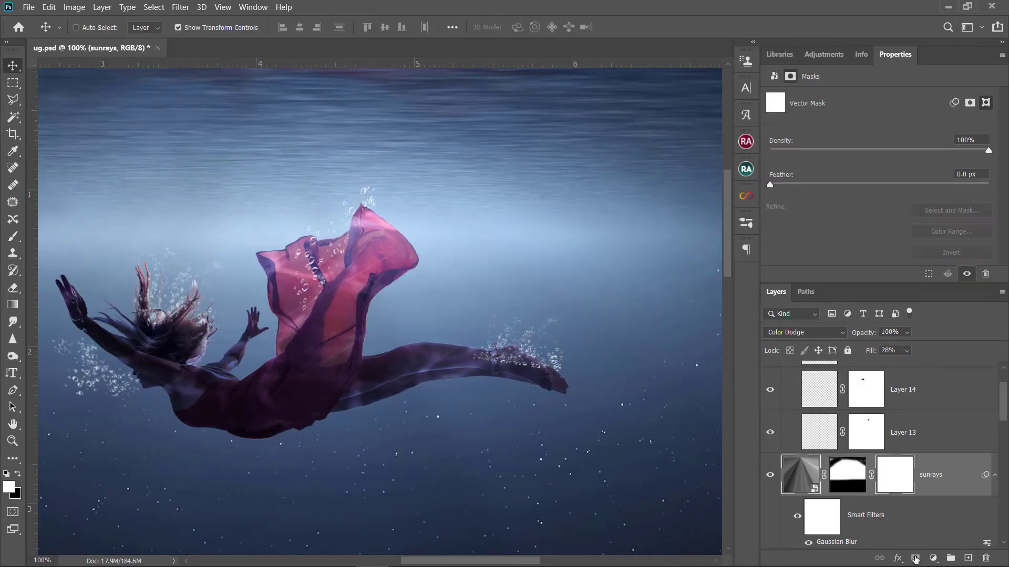
pyautogui.click(953, 462)
pyautogui.scroll(2, 952, 460)
# - Target Layer 15's mask and set a 17 px brush to hide the foot bubbles
pyautogui.click(935, 401)
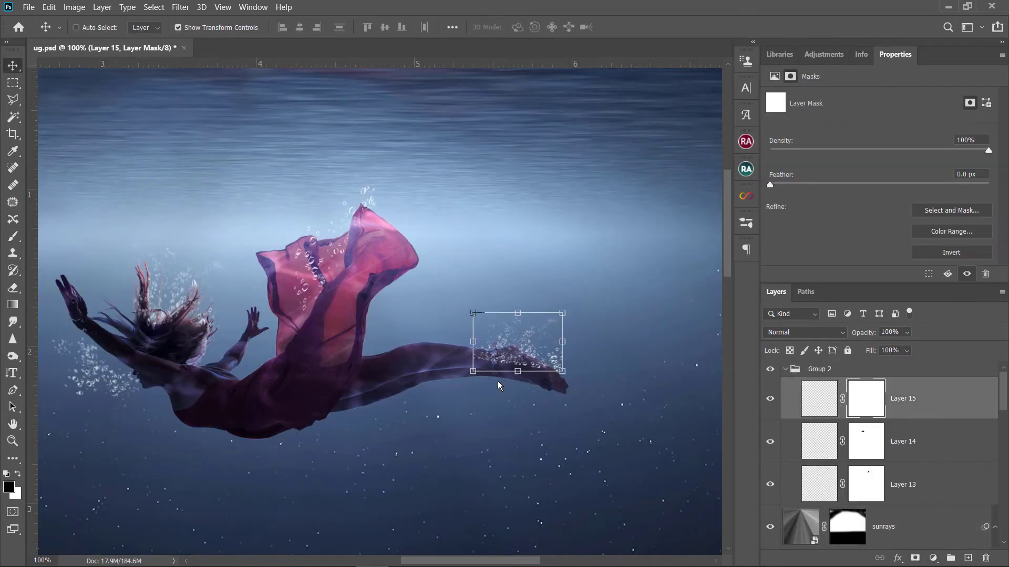
pyautogui.click(13, 236)
pyautogui.rightClick(467, 331)
pyautogui.doubleClick(493, 419)
pyautogui.click(549, 180)
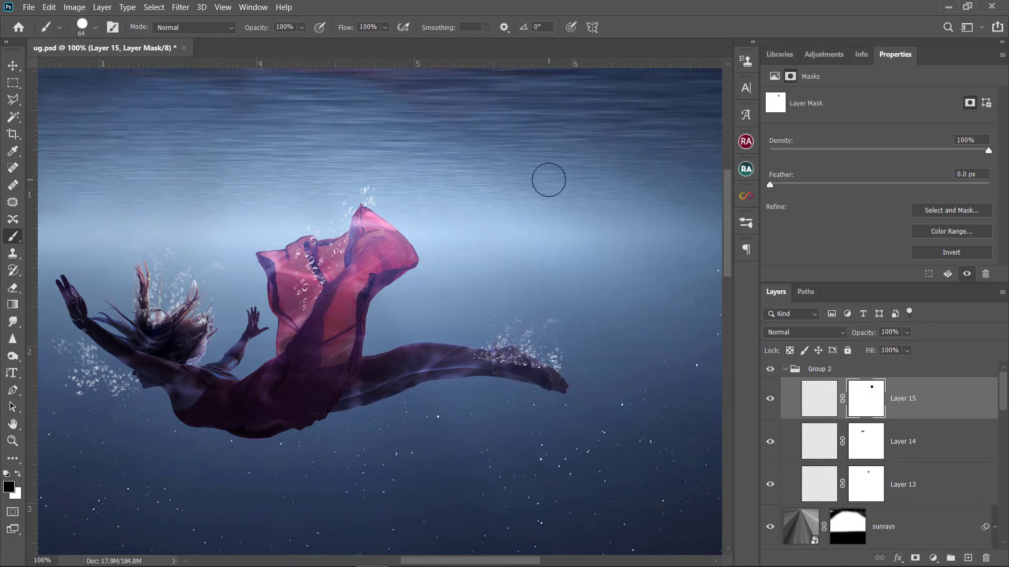
pyautogui.scroll(2, 503, 372)
pyautogui.rightClick(494, 173)
pyautogui.write('17')
pyautogui.press('Return')
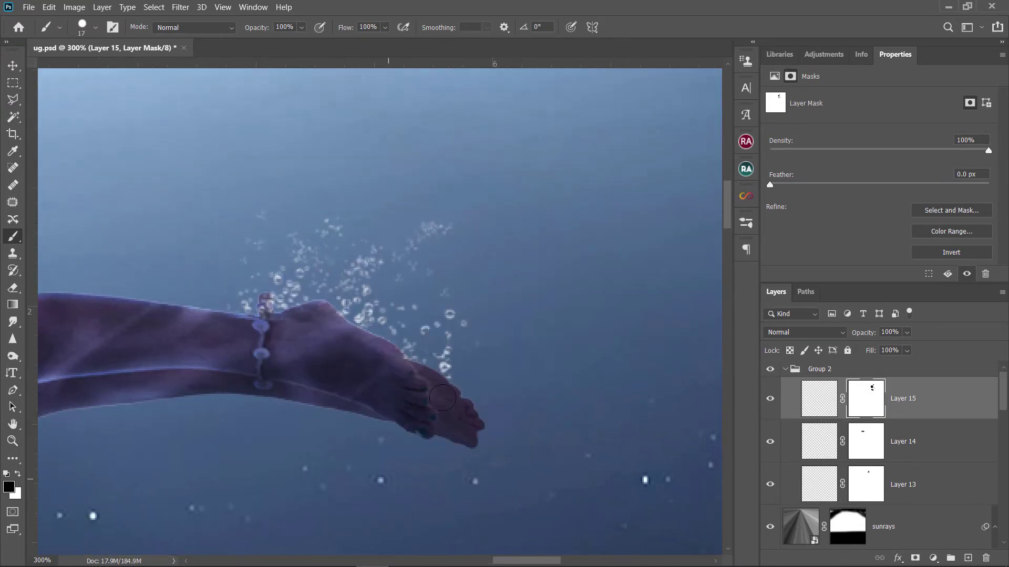
pyautogui.rightClick(565, 286)
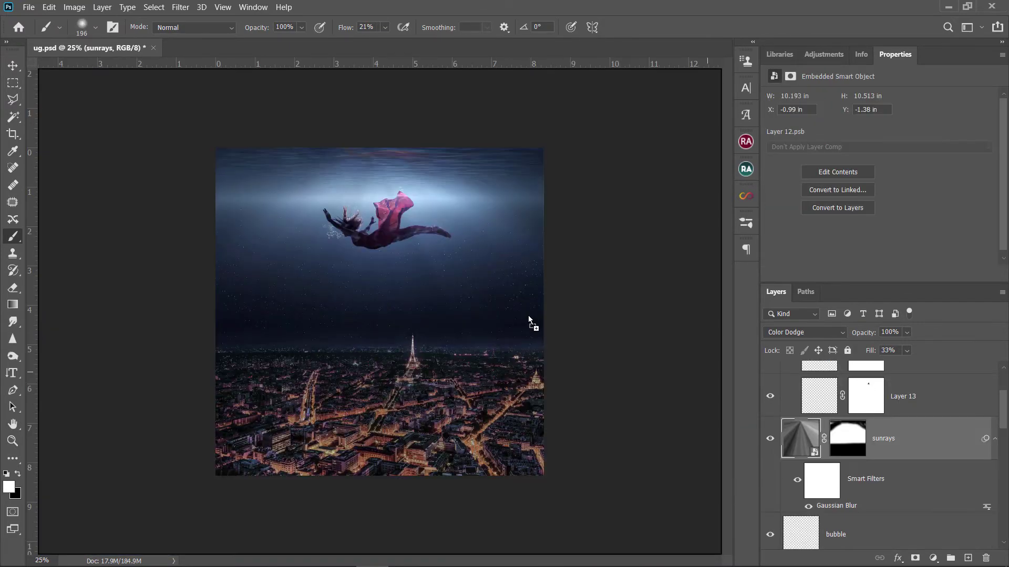
# - Set the starry-particle layer's blend mode to Screen
pyautogui.hotkey('ctrl', 't')
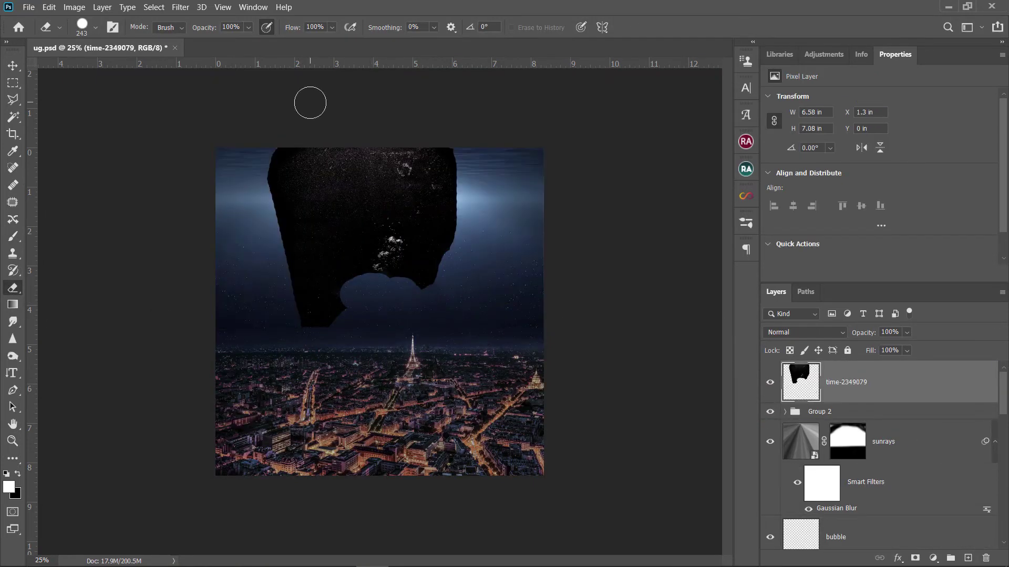
pyautogui.press('v')
pyautogui.click(786, 332)
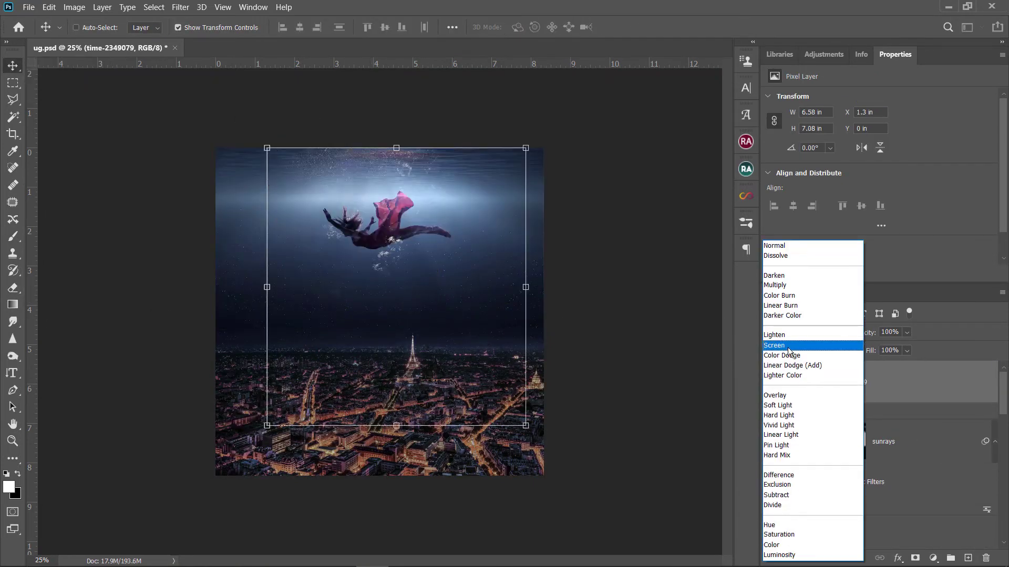
pyautogui.click(786, 334)
# - Move the starry layer over the dancer and mask it black over her legs
pyautogui.hotkey('ctrl', 't')
pyautogui.hotkey('ctrl', '+')
pyautogui.hotkey('ctrl', '+')
pyautogui.moveTo(417, 230)
pyautogui.mouseDown()
pyautogui.moveTo(461, 350)
pyautogui.moveTo(375, 252)
pyautogui.mouseUp()
pyautogui.press('Return')
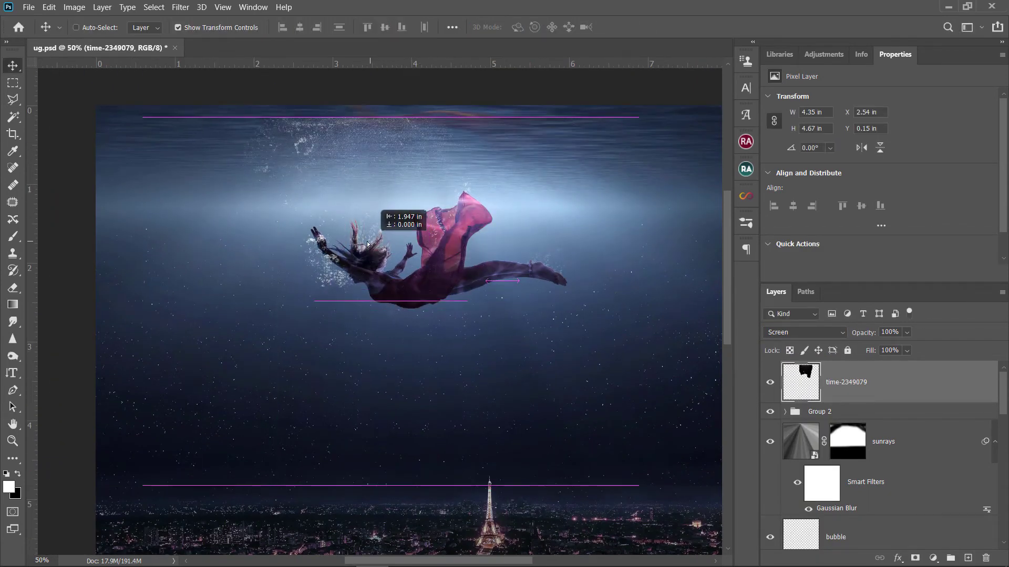
pyautogui.moveTo(374, 253); pyautogui.dragTo(352, 252)
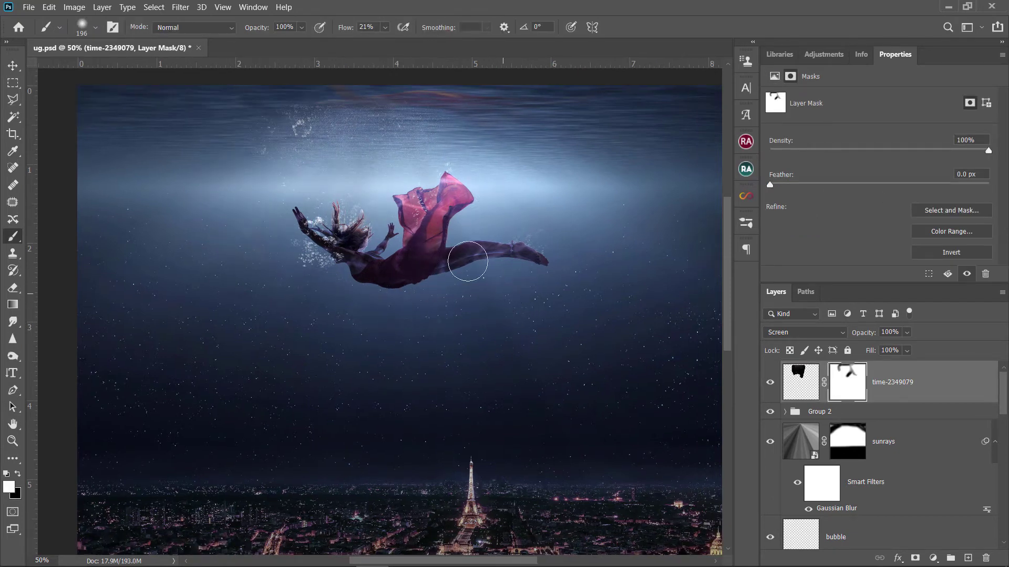
pyautogui.press('x')
pyautogui.moveTo(312, 127); pyautogui.dragTo(356, 229)
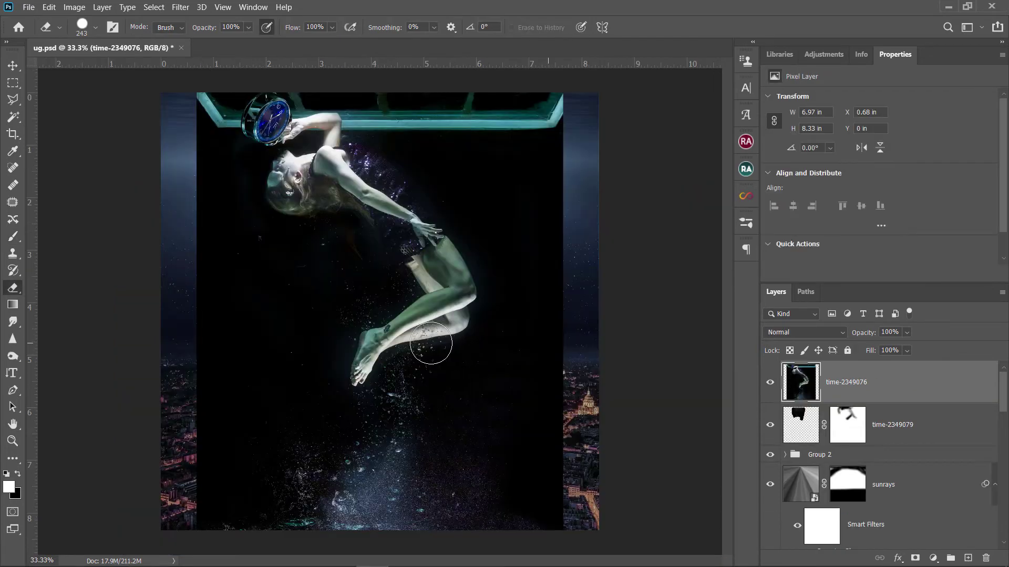
# - Erase the woman from time-2349076 and blend it in Color Dodge
pyautogui.moveTo(479, 311)
pyautogui.mouseDown()
pyautogui.moveTo(427, 293)
pyautogui.moveTo(288, 320)
pyautogui.moveTo(704, 207)
pyautogui.moveTo(174, 259)
pyautogui.moveTo(40, 180)
pyautogui.moveTo(427, 90)
pyautogui.moveTo(263, 99)
pyautogui.mouseUp()
pyautogui.press('m')
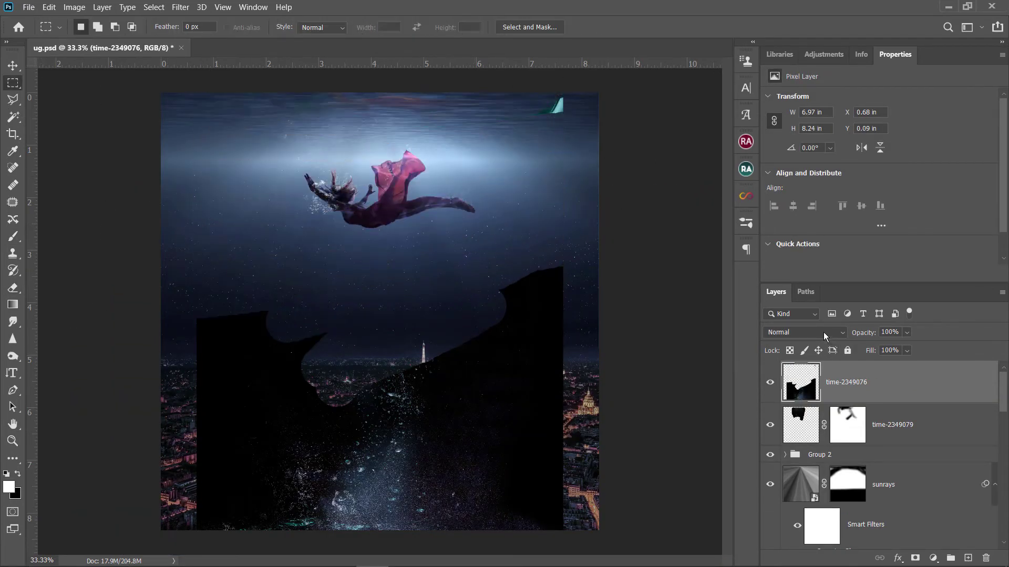
pyautogui.click(824, 332)
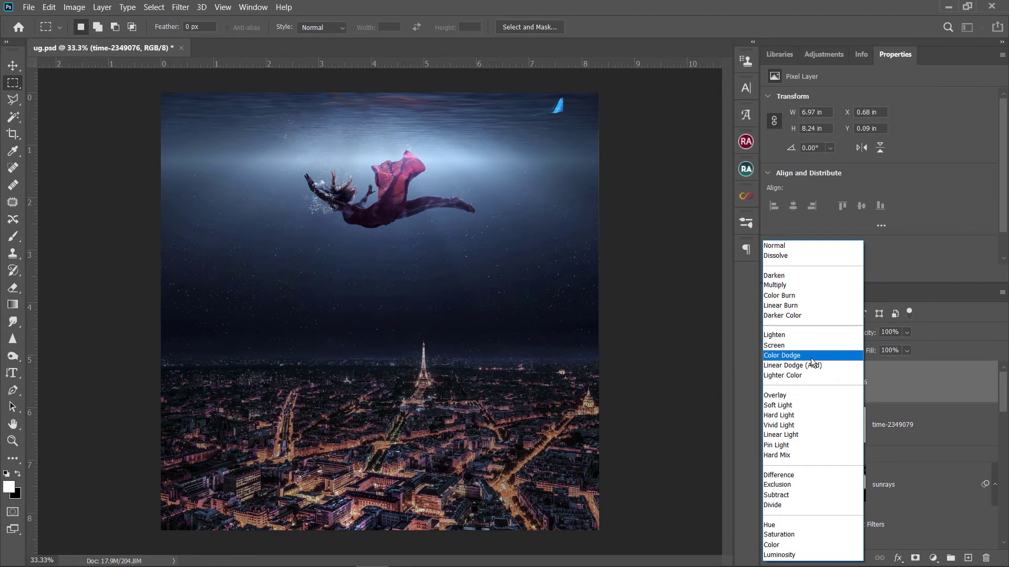
pyautogui.click(811, 357)
# - Move the Color Dodge sparkle layer up and reposition it over the dancer
pyautogui.press('v')
pyautogui.moveTo(406, 322); pyautogui.dragTo(433, 79)
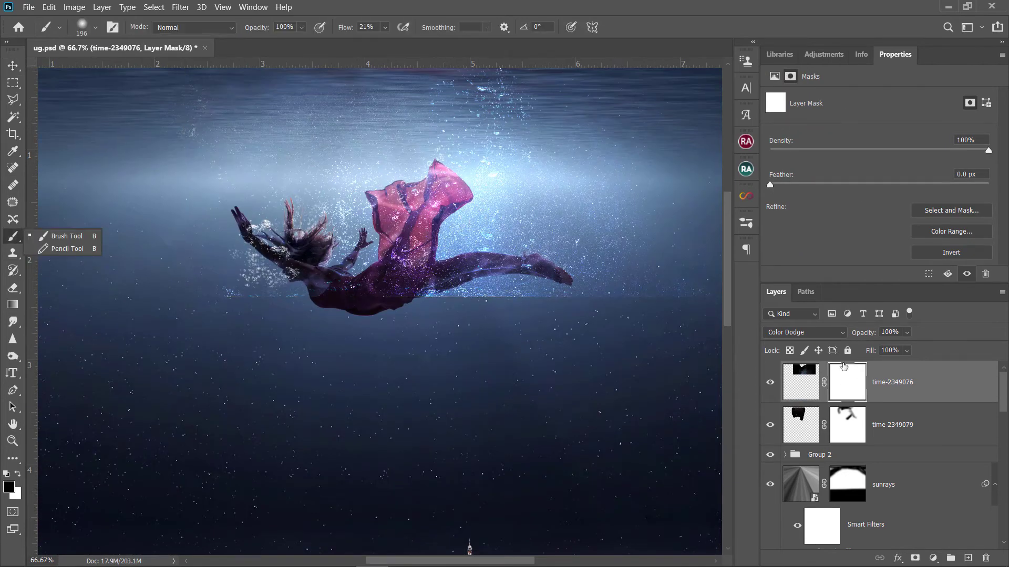
pyautogui.click(801, 382)
pyautogui.press('v')
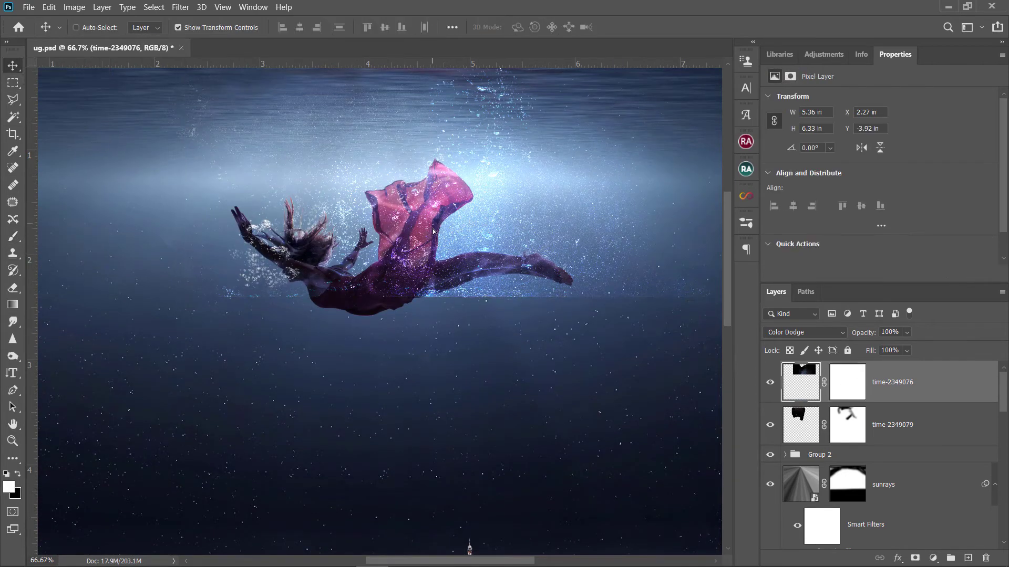
pyautogui.moveTo(431, 214); pyautogui.dragTo(431, 233)
# - Target the sparkle layer's mask with black as the painting colour
pyautogui.click(848, 392)
pyautogui.click(13, 236)
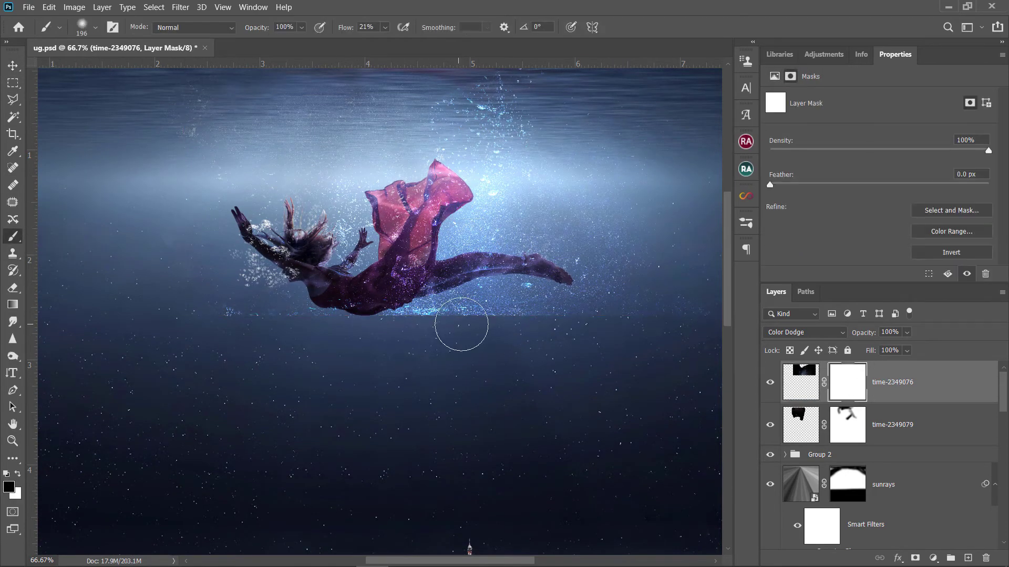
pyautogui.press('x')
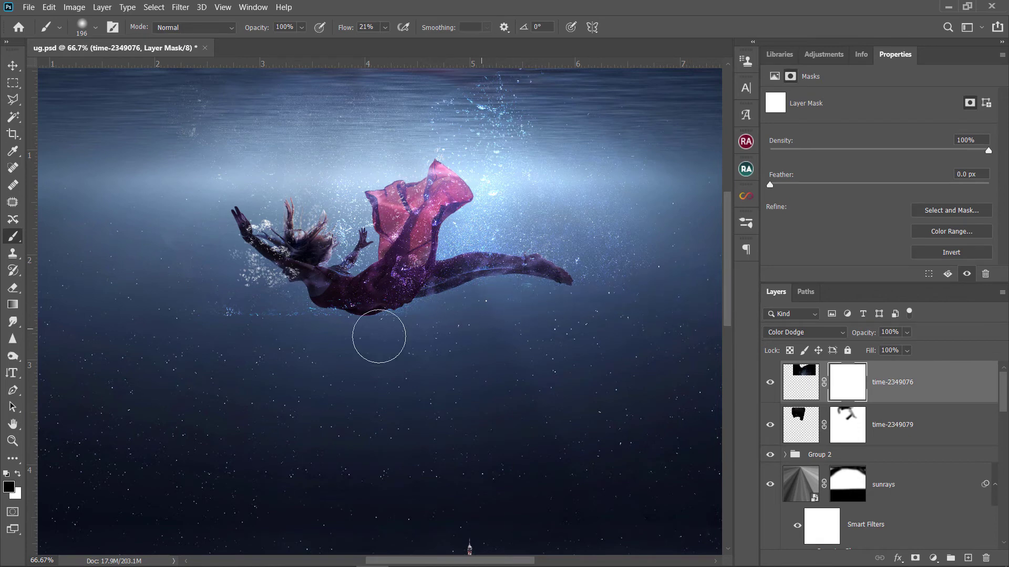
pyautogui.hotkey('alt', '[')
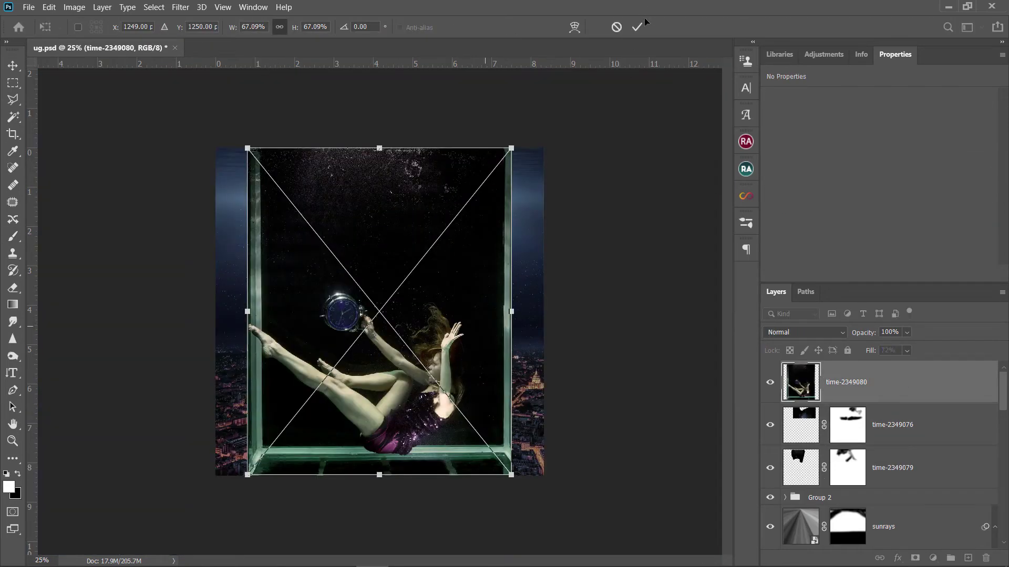
# - Place time-2349080 and marquee its particle-filled top strip
pyautogui.click(638, 27)
pyautogui.press('m')
pyautogui.moveTo(260, 148)
pyautogui.mouseDown()
pyautogui.moveTo(486, 257)
pyautogui.moveTo(446, 242)
pyautogui.mouseUp()
# - Rasterize time-2349080 and apply a mask cropping it to the selected strip
pyautogui.rightClick(804, 382)
pyautogui.press('Escape')
pyautogui.rightClick(849, 382)
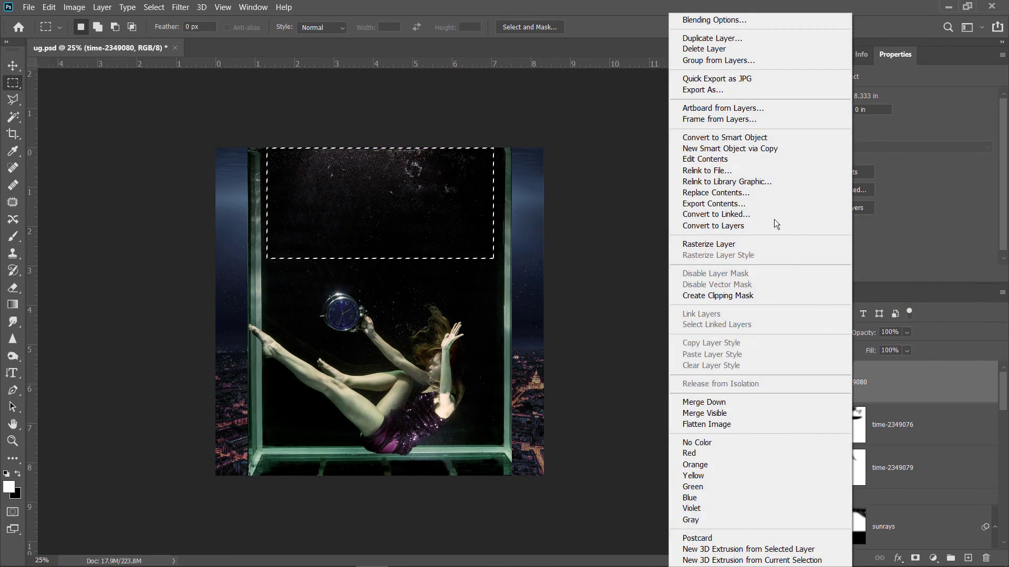
pyautogui.click(776, 245)
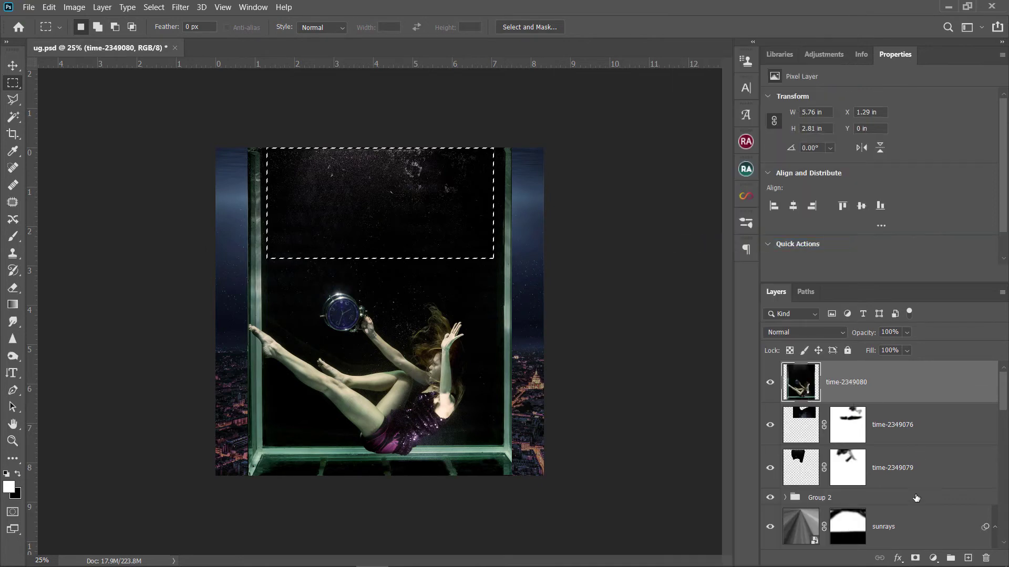
pyautogui.click(915, 558)
pyautogui.rightClick(863, 394)
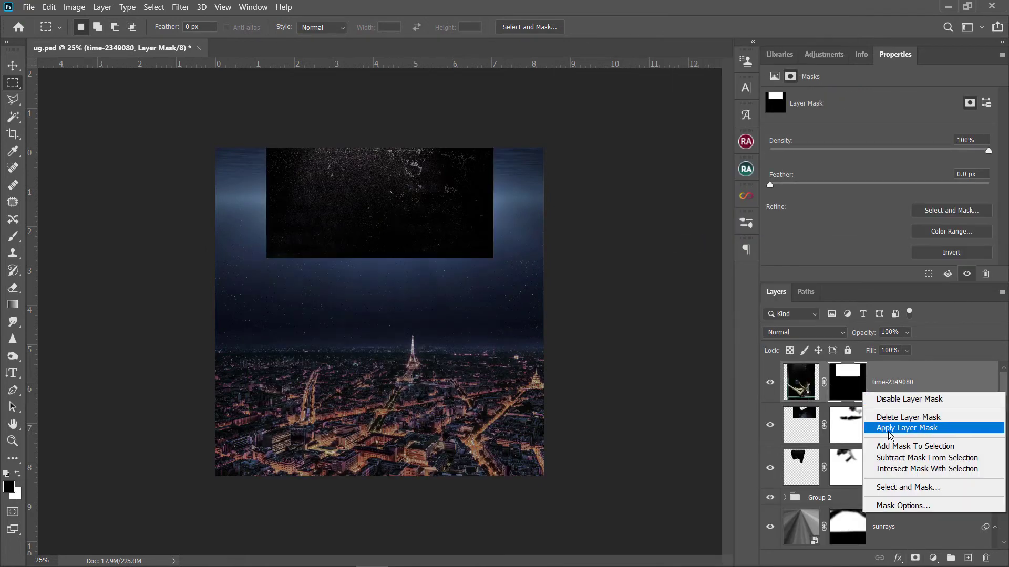
pyautogui.click(906, 428)
# - Set the particle strip to Color Dodge and move it down toward the skyline
pyautogui.click(819, 334)
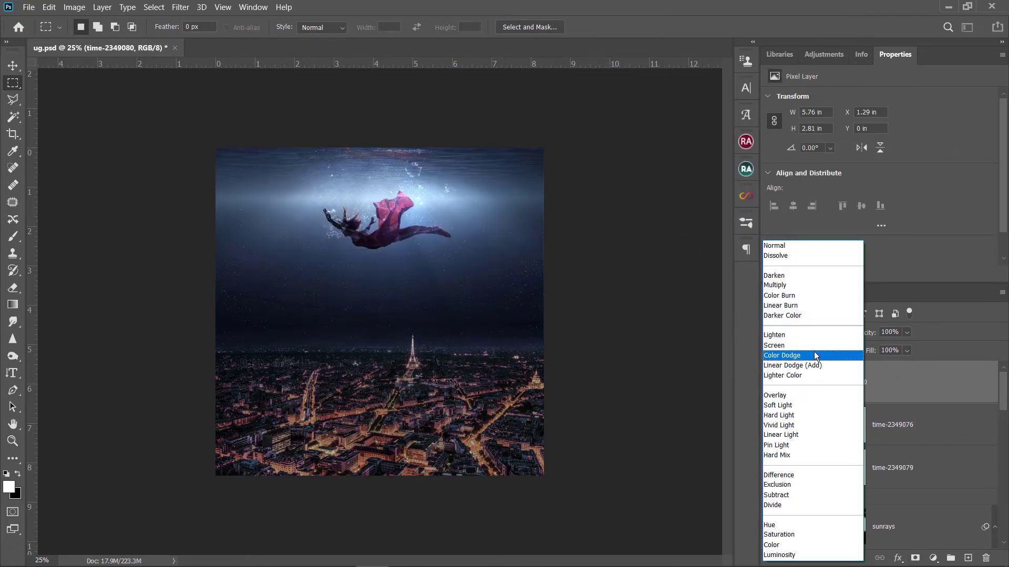
pyautogui.click(814, 352)
pyautogui.press('v')
pyautogui.moveTo(405, 178); pyautogui.dragTo(408, 293)
# - Switch the strip to Screen, rotate it upside down and shift it left
pyautogui.click(804, 332)
pyautogui.click(776, 345)
pyautogui.hotkey('ctrl', 't')
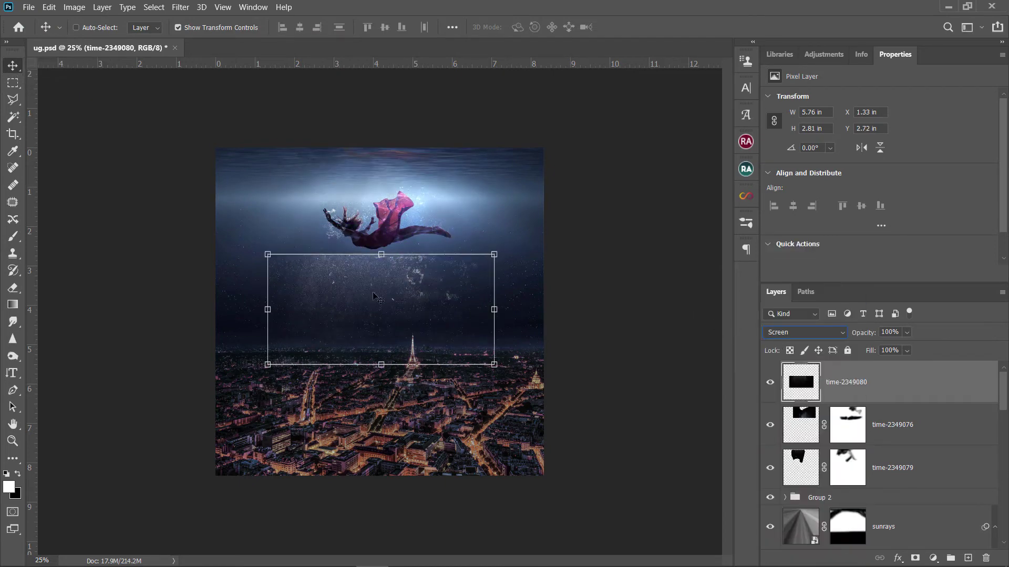
pyautogui.moveTo(512, 247); pyautogui.dragTo(252, 370)
pyautogui.moveTo(405, 359)
pyautogui.mouseDown()
pyautogui.moveTo(287, 349)
pyautogui.moveTo(406, 332)
pyautogui.moveTo(282, 327)
pyautogui.moveTo(521, 318)
pyautogui.mouseUp()
pyautogui.press('Return')
# - Enlarge a particle copy across the skyline, hide the original, and blend the copy in Color Dodge
pyautogui.hotkey('ctrl', 't')
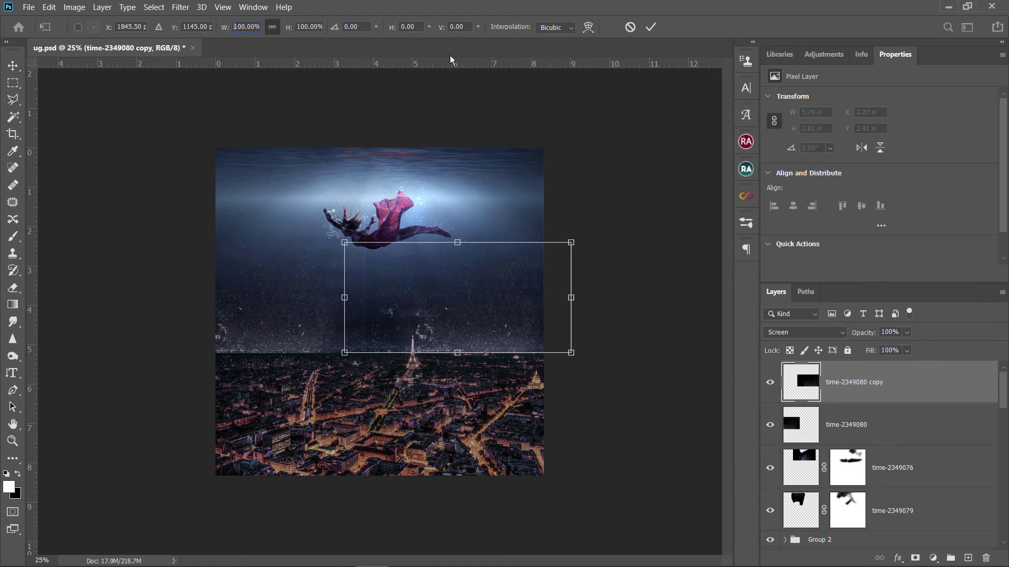
pyautogui.moveTo(448, 385); pyautogui.dragTo(469, 390)
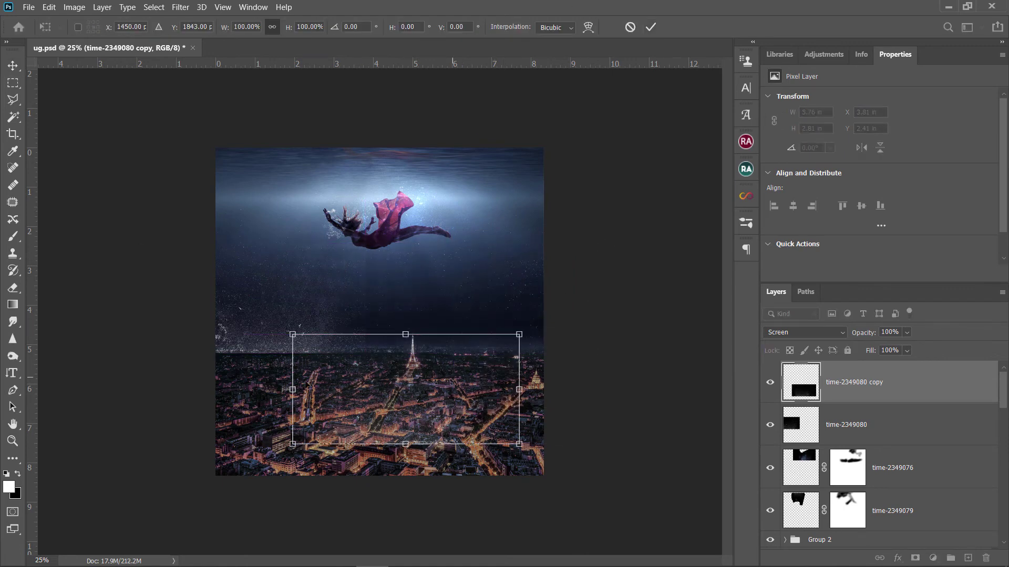
pyautogui.moveTo(366, 303); pyautogui.dragTo(235, 385)
pyautogui.press('Return')
pyautogui.click(771, 425)
pyautogui.moveTo(424, 414); pyautogui.dragTo(304, 308)
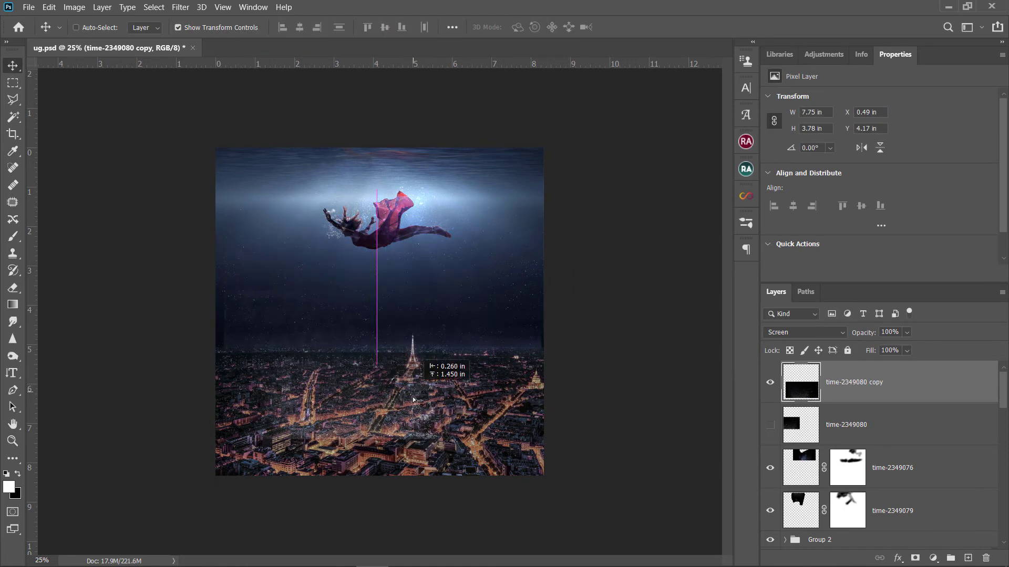
pyautogui.click(819, 333)
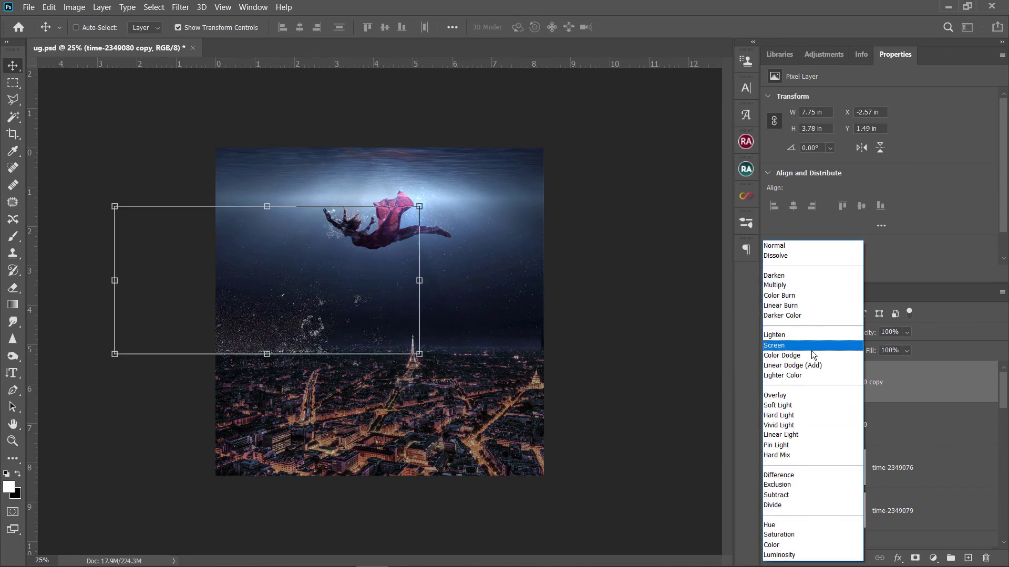
pyautogui.click(813, 357)
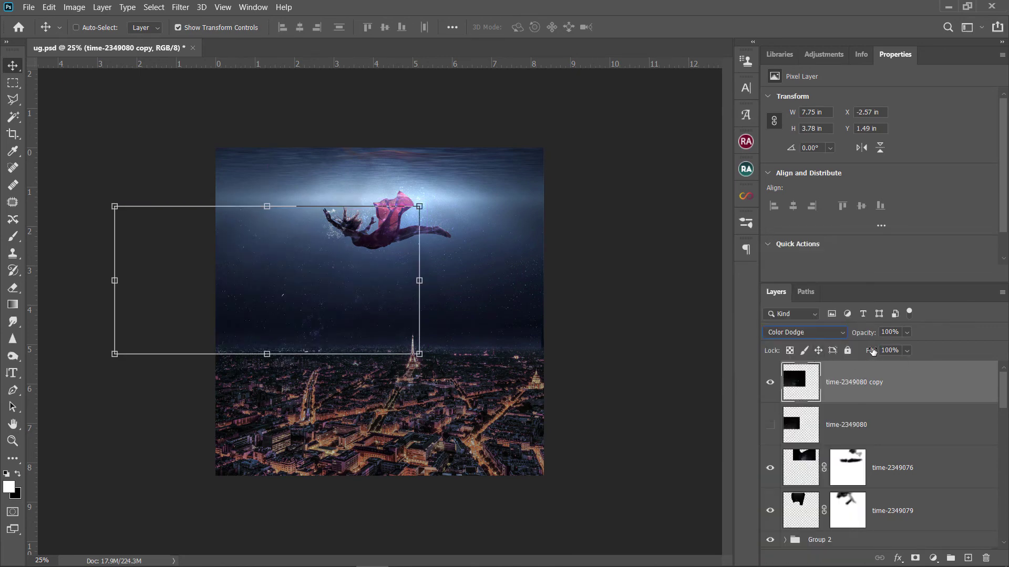
# - Duplicate the copy at lower fill, group both as Group 3, and delete the hidden original
pyautogui.moveTo(333, 310); pyautogui.dragTo(310, 305)
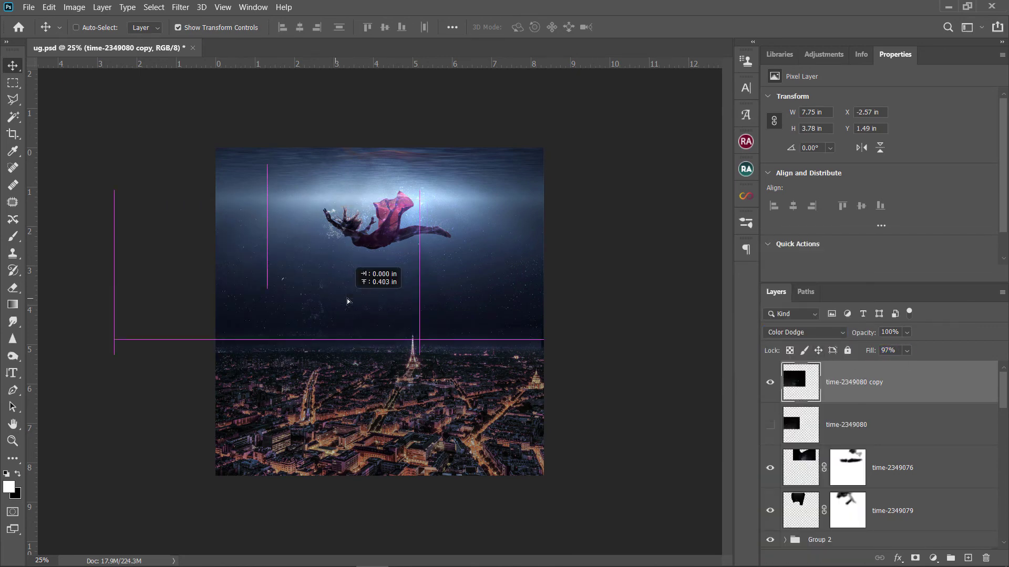
pyautogui.hotkey('shift', 'alt', 's')
pyautogui.moveTo(873, 355); pyautogui.dragTo(789, 356)
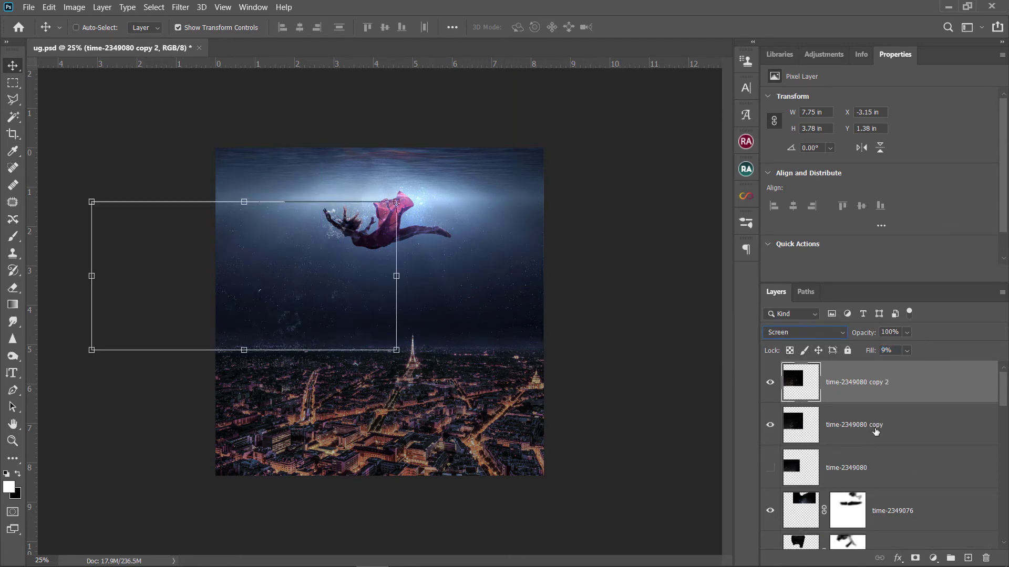
pyautogui.keyDown('shift'); pyautogui.click(790, 403); pyautogui.keyUp('shift')
pyautogui.hotkey('ctrl', 'g')
pyautogui.click(791, 403)
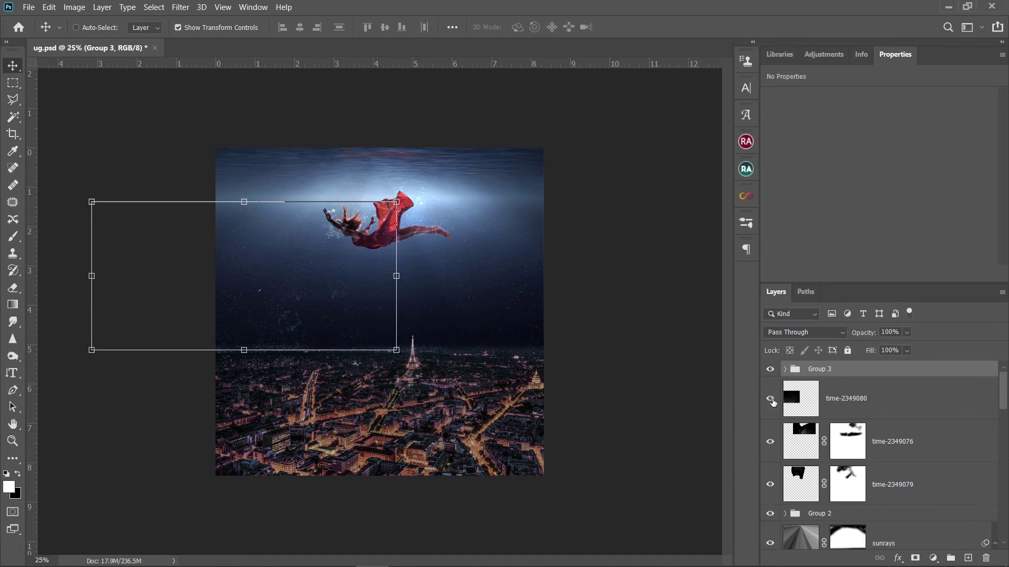
pyautogui.press('Delete')
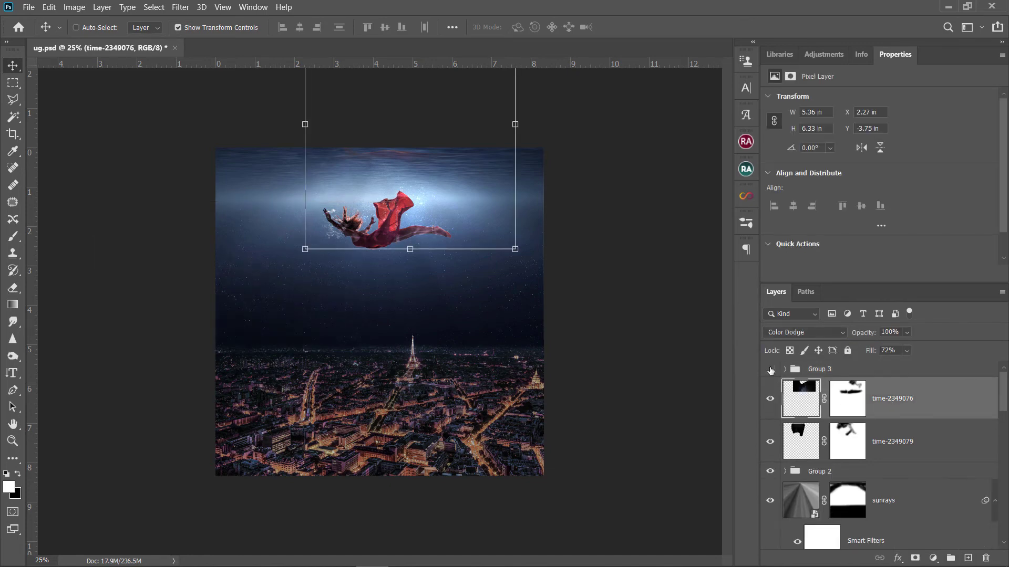
pyautogui.click(770, 370)
pyautogui.click(869, 378)
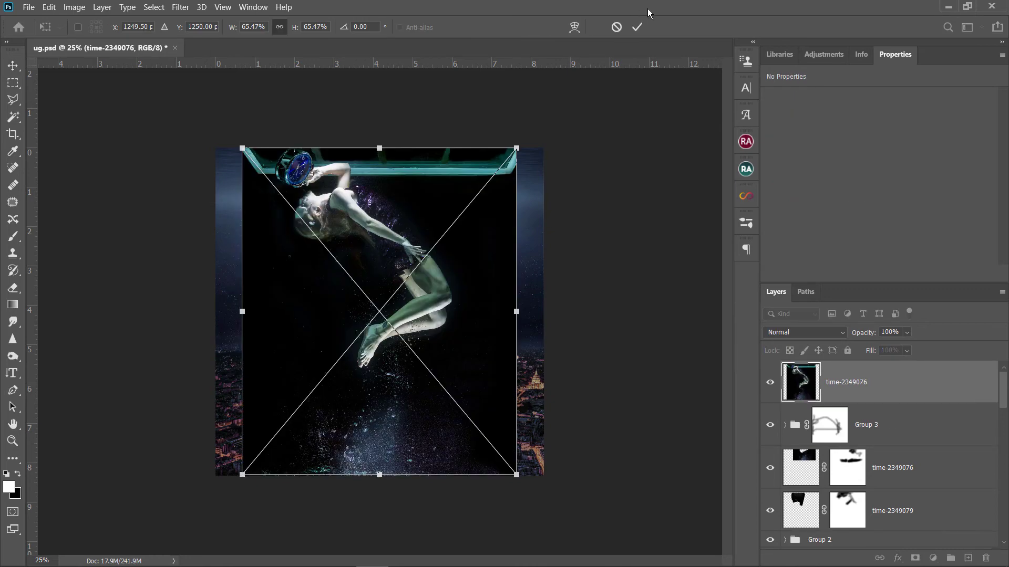
# - Place the underwater photo, rasterize it and crop it by mask to its sparkly lower part
pyautogui.click(637, 26)
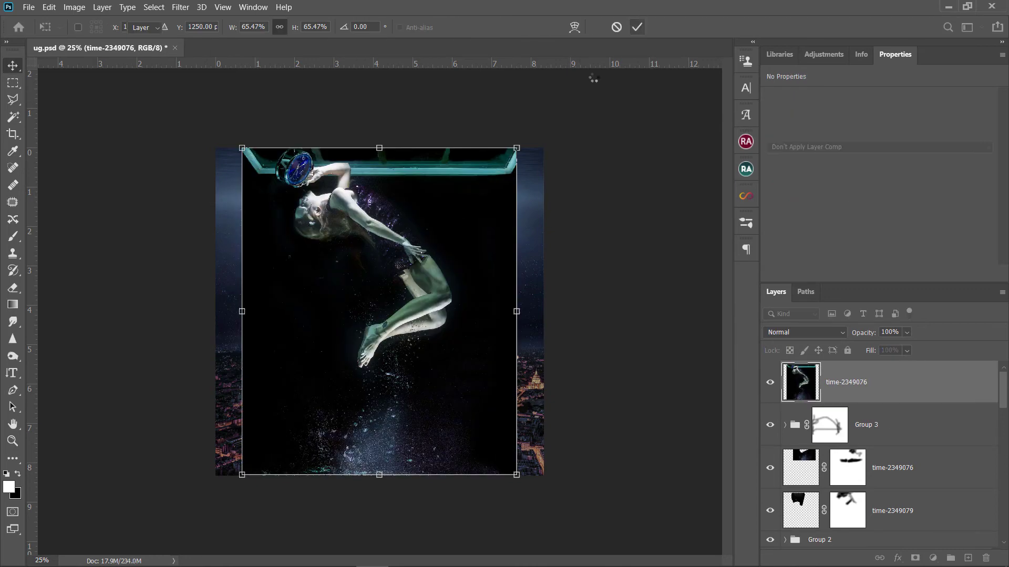
pyautogui.click(13, 83)
pyautogui.moveTo(240, 377); pyautogui.dragTo(630, 548)
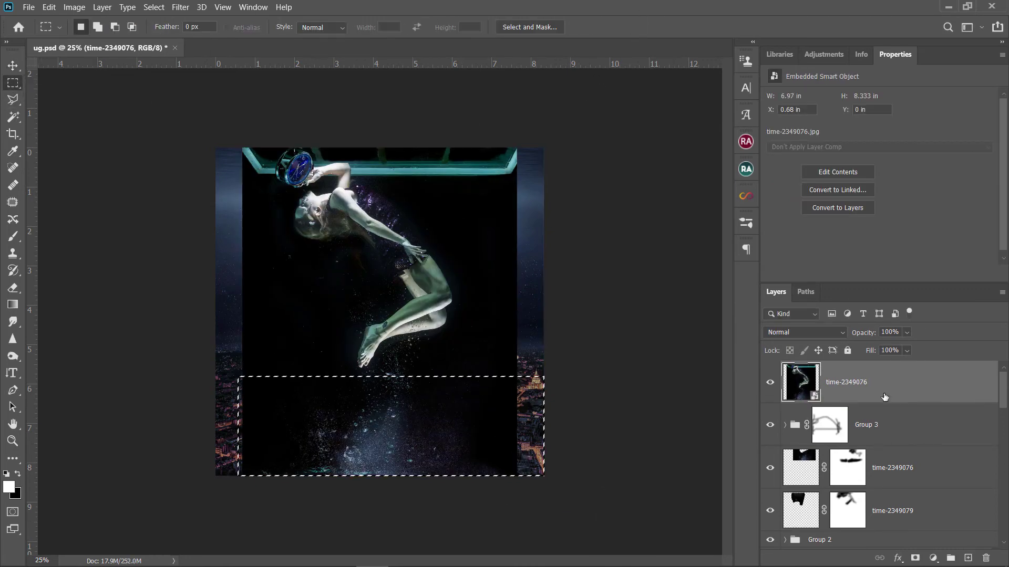
pyautogui.rightClick(867, 382)
pyautogui.click(787, 245)
pyautogui.click(915, 558)
pyautogui.rightClick(857, 374)
pyautogui.click(913, 408)
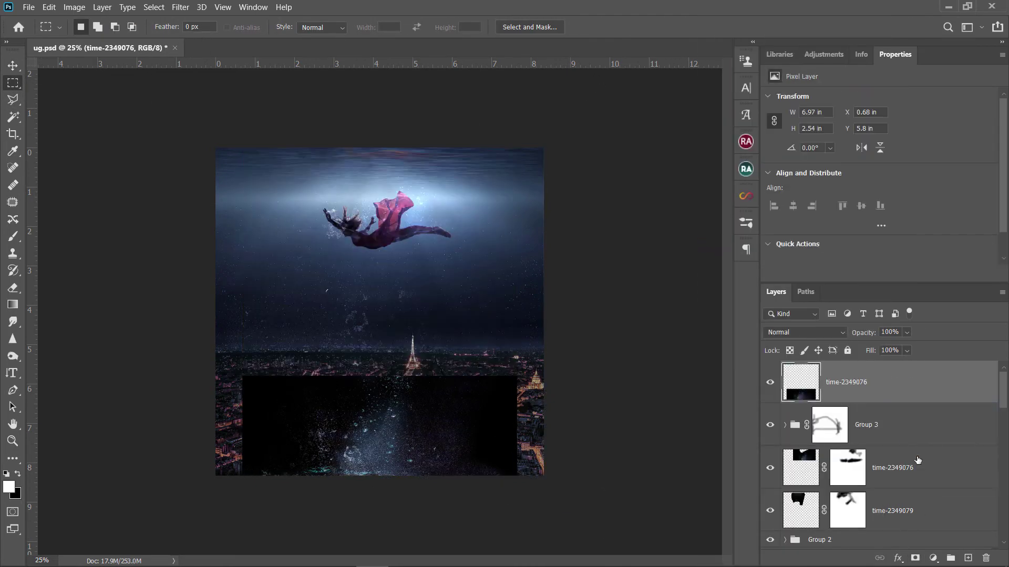
# - Move the sparkle strip up over the sky and blend it in Screen mode
pyautogui.click(13, 66)
pyautogui.moveTo(435, 403); pyautogui.dragTo(515, 292)
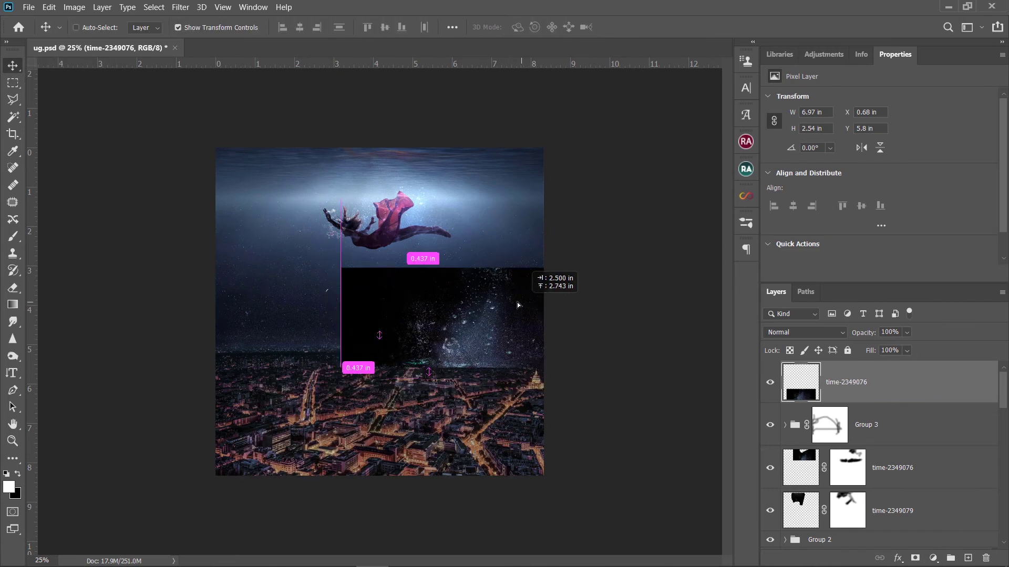
pyautogui.click(813, 333)
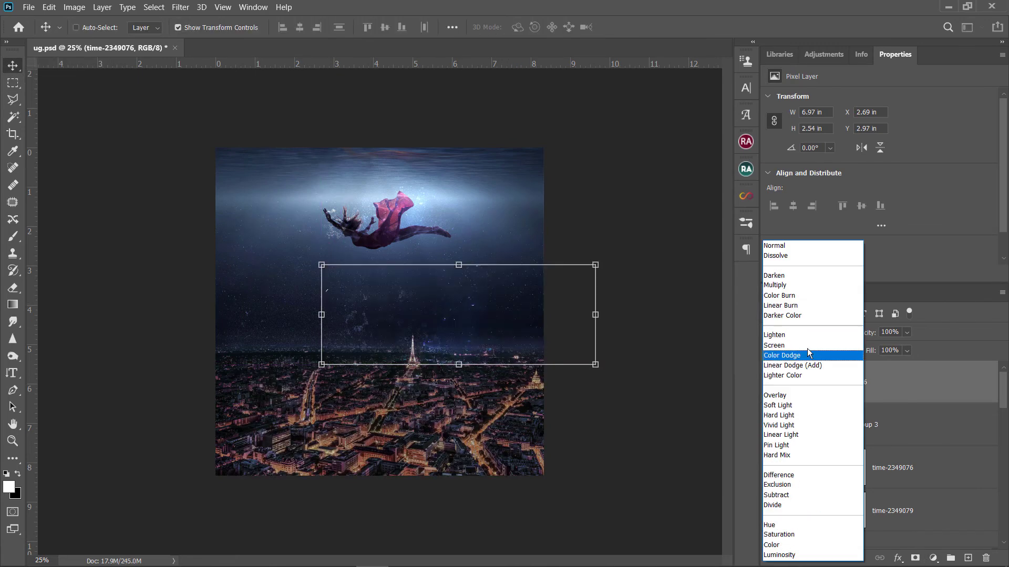
pyautogui.click(806, 344)
# - Add a mask and paint away the strip's hard edges with a soft black brush
pyautogui.click(861, 386)
pyautogui.press('b')
pyautogui.press('x')
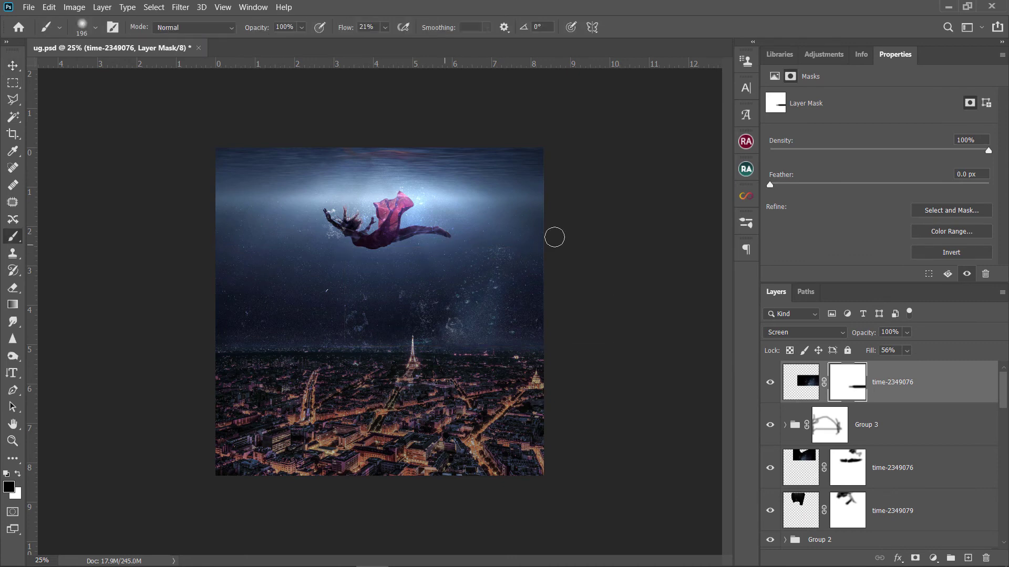
pyautogui.rightClick(526, 227)
pyautogui.moveTo(345, 28); pyautogui.dragTo(326, 31)
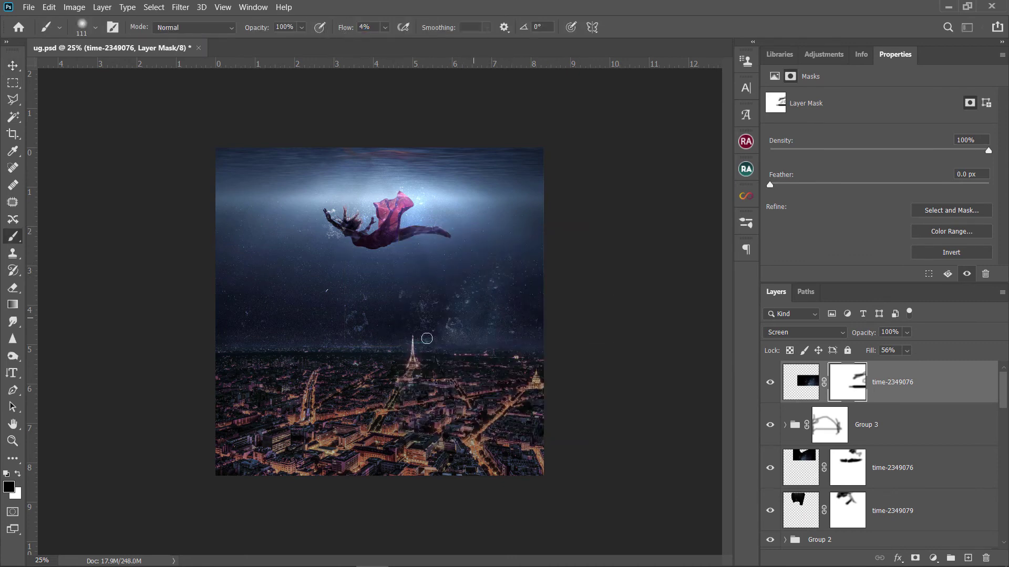
# - Nudge the sparkle texture, rotate the group 180° and move it higher
pyautogui.press('v')
pyautogui.moveTo(685, 367); pyautogui.dragTo(696, 367)
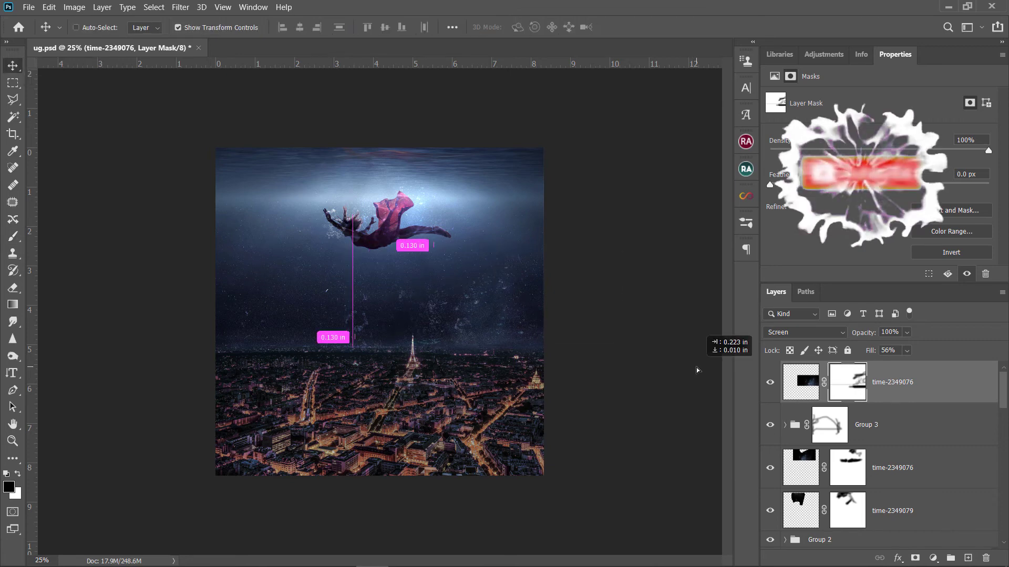
pyautogui.moveTo(871, 350); pyautogui.dragTo(863, 351)
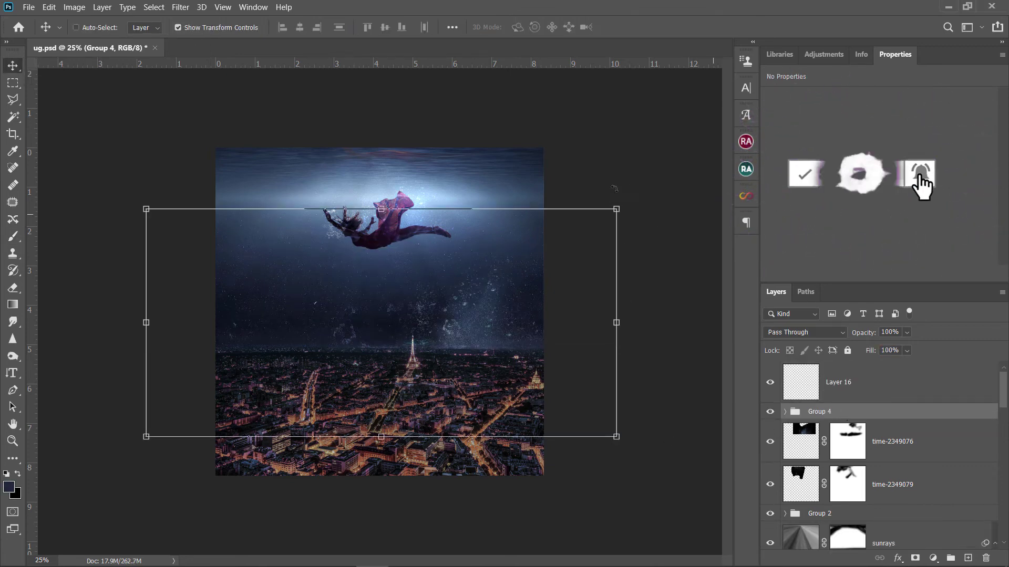
pyautogui.moveTo(629, 202); pyautogui.dragTo(196, 410)
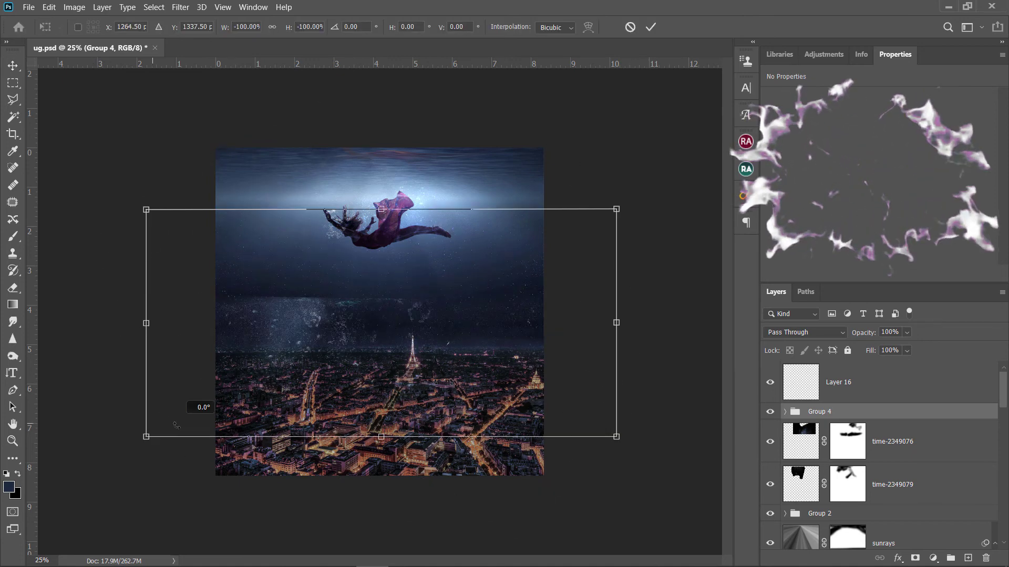
pyautogui.moveTo(291, 289); pyautogui.dragTo(292, 193)
pyautogui.press('Return')
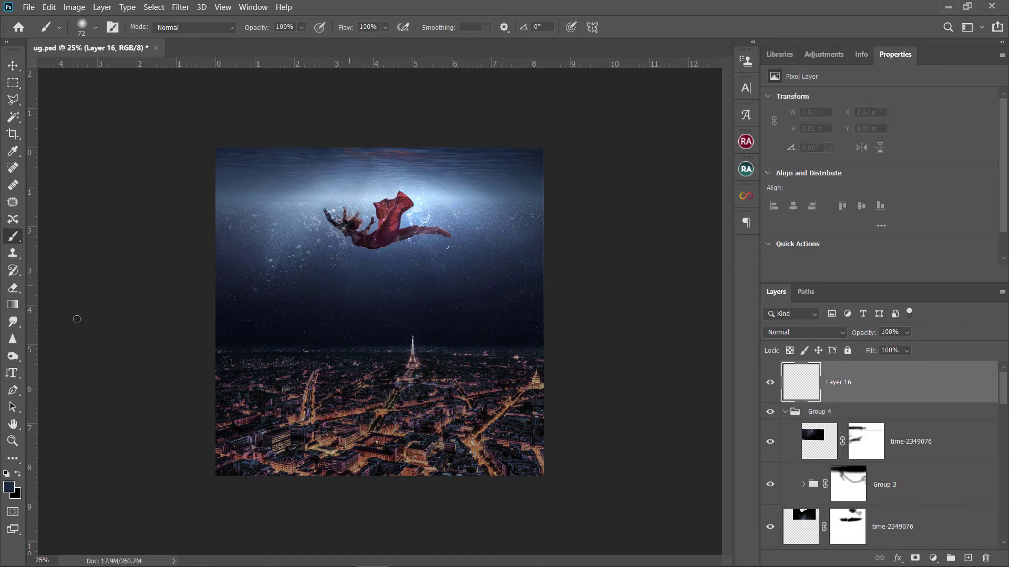
# - Choose the solid Blue_30 preset from the Blues set in the Gradient Editor
pyautogui.click(13, 304)
pyautogui.click(102, 29)
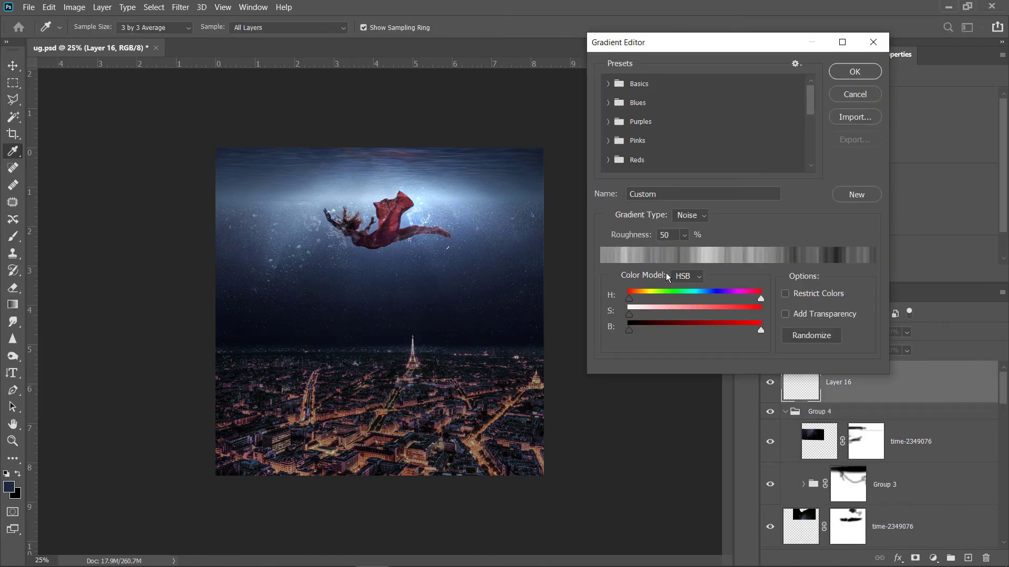
pyautogui.click(690, 215)
pyautogui.click(686, 226)
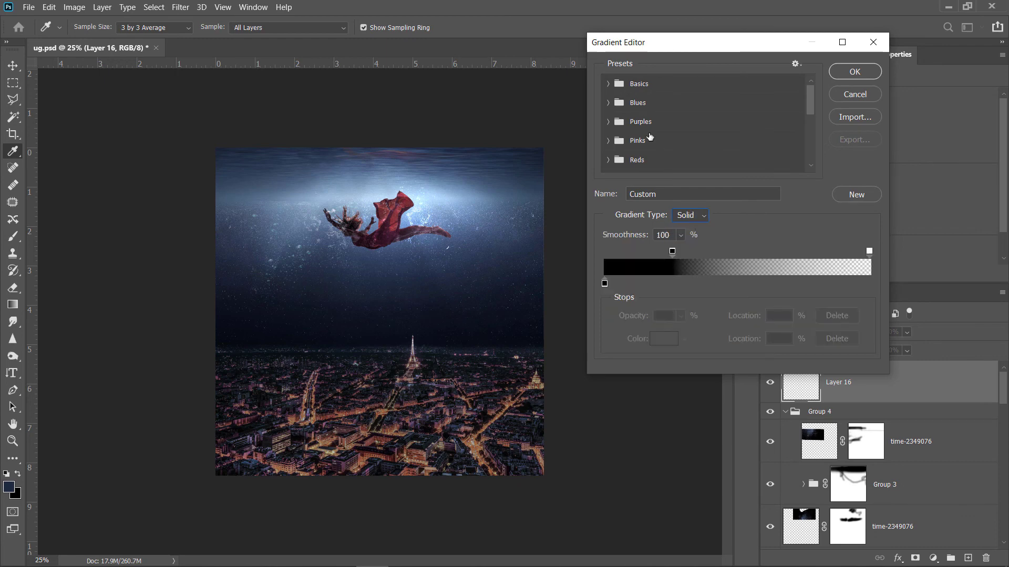
pyautogui.click(608, 102)
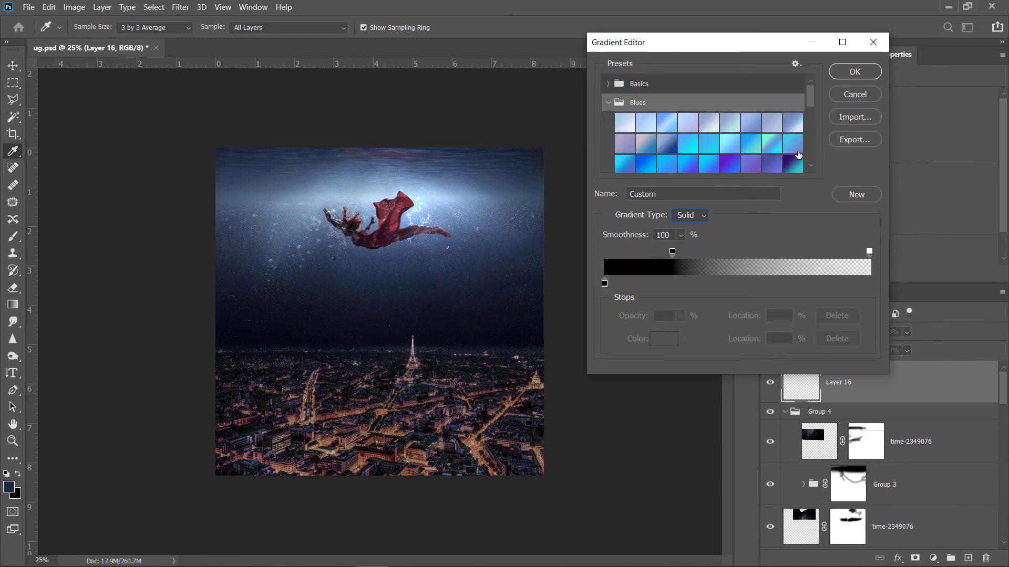
pyautogui.scroll(-1, 738, 154)
pyautogui.click(667, 163)
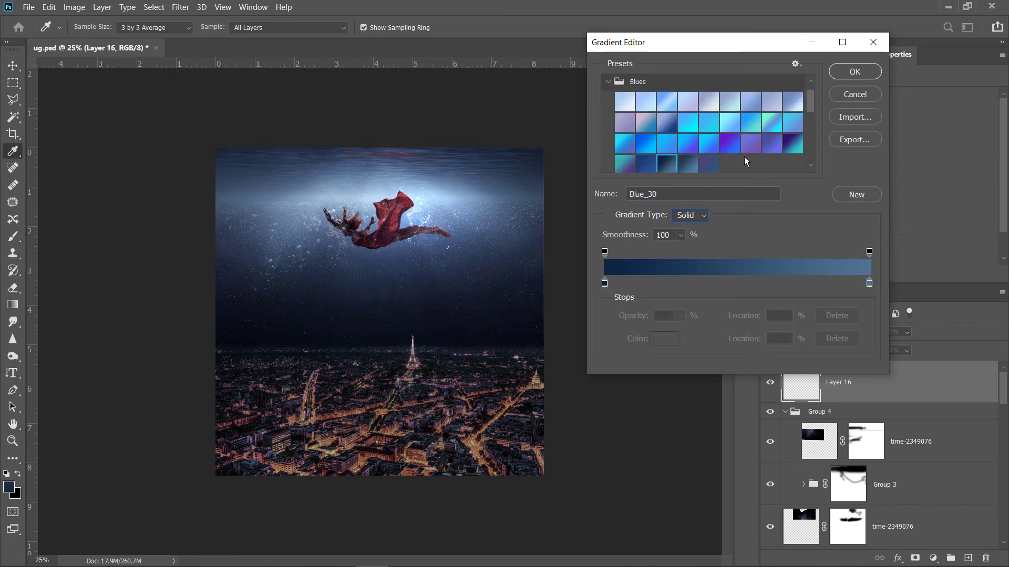
pyautogui.click(862, 76)
# - Draw a vertical Blue_30 gradient on Layer 16 down to the skyline and blend it Darken
pyautogui.moveTo(357, 88); pyautogui.dragTo(358, 257)
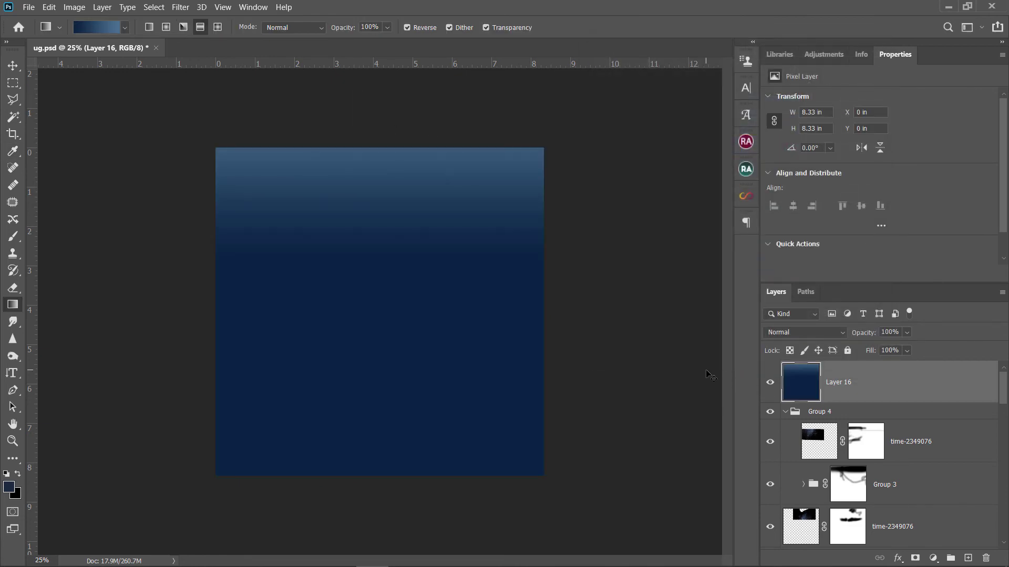
pyautogui.moveTo(394, 360); pyautogui.dragTo(393, 148)
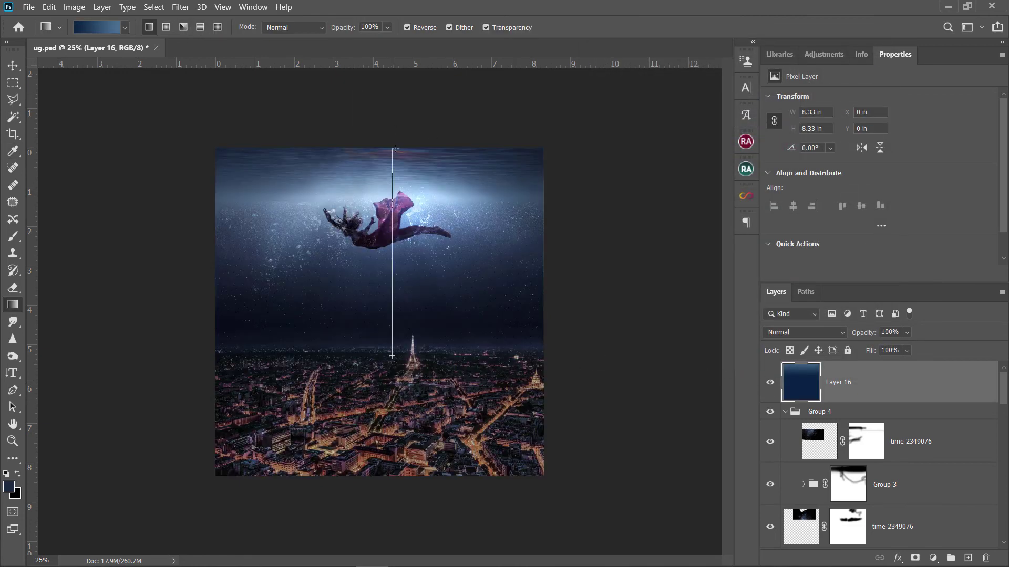
pyautogui.click(830, 331)
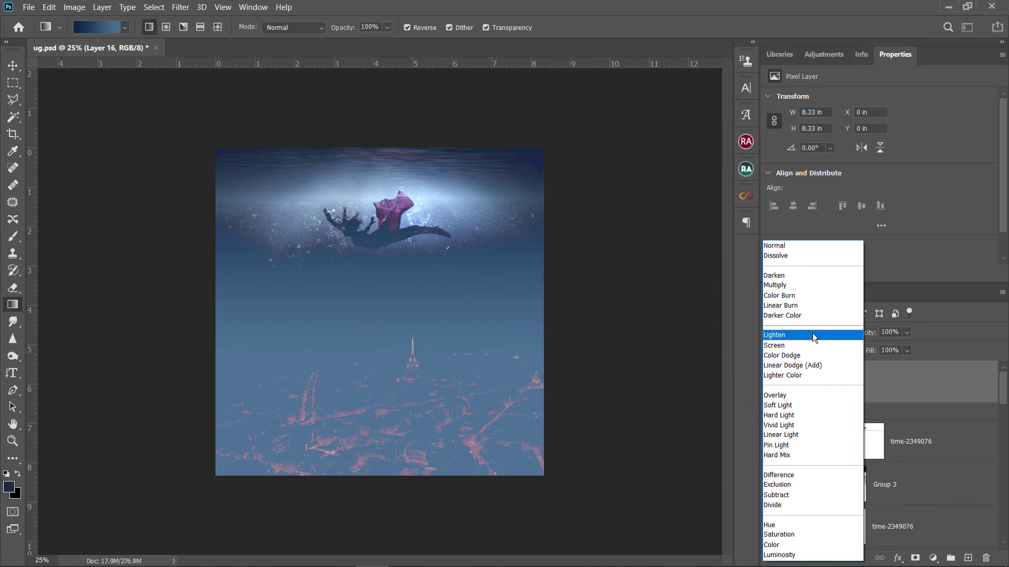
pyautogui.click(815, 275)
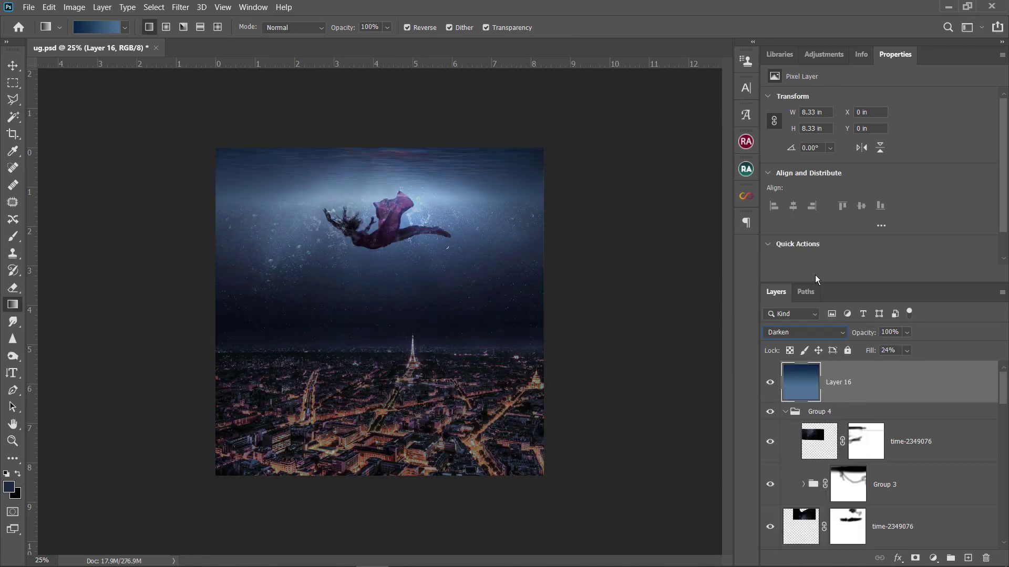
# - Mask Layer 16 and paint black at 67% opacity to fade the tint near the top
pyautogui.click(915, 558)
pyautogui.press('b')
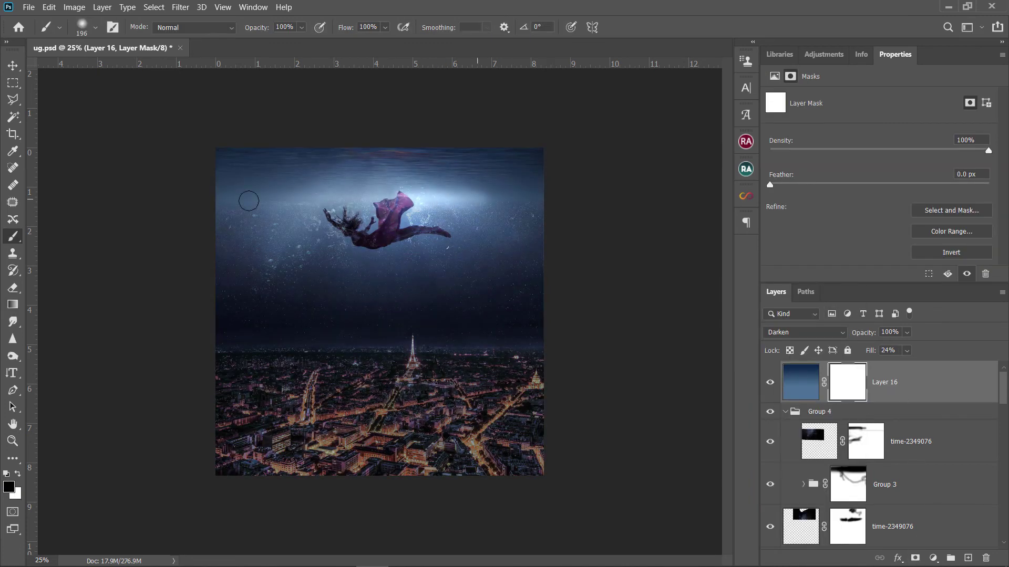
pyautogui.press('d')
pyautogui.press('6')
pyautogui.press('7')
pyautogui.moveTo(310, 194); pyautogui.dragTo(559, 194)
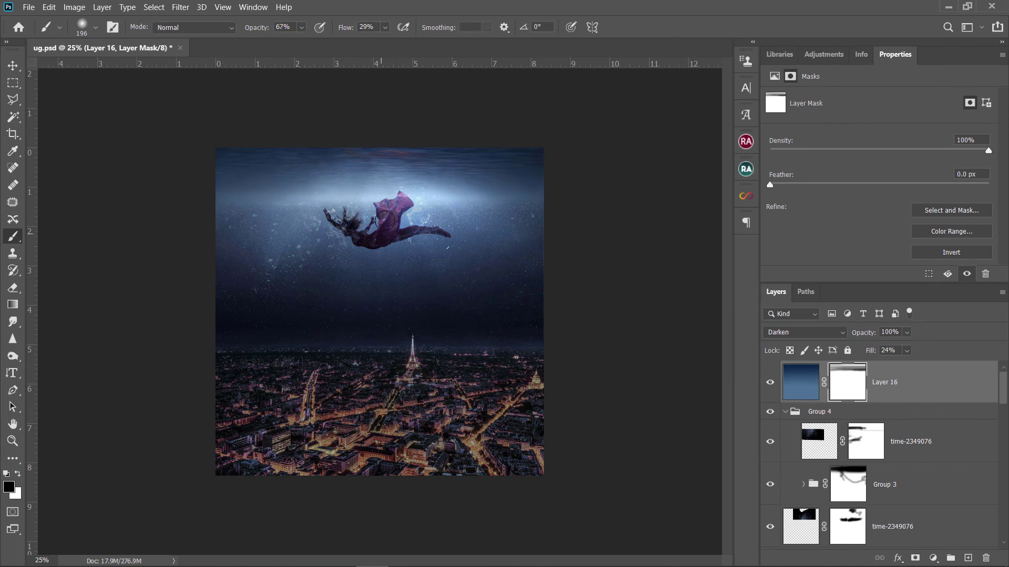
# - Toggle the blue tint and sparkle layers' visibility to compare the result
pyautogui.click(771, 382)
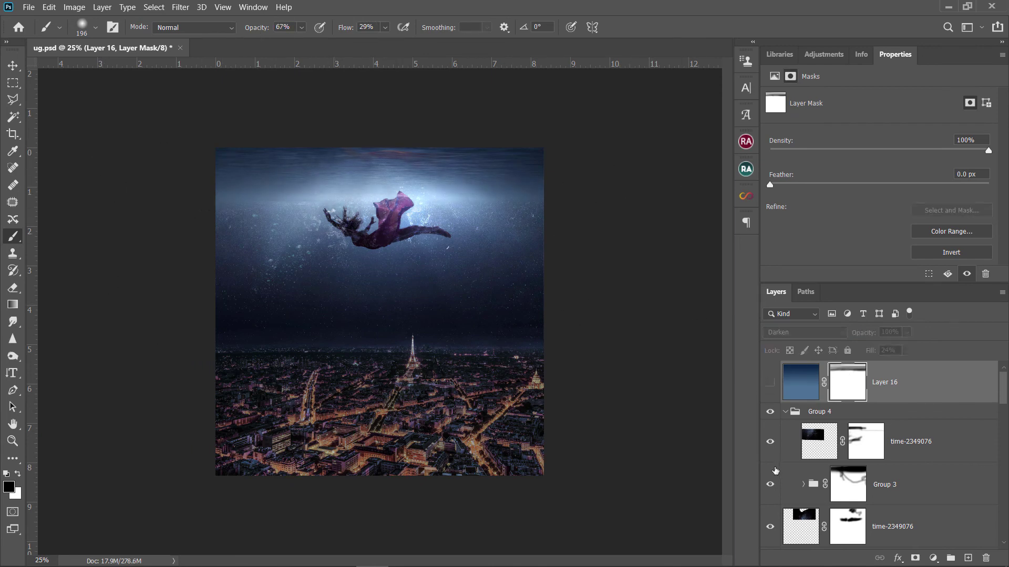
pyautogui.click(771, 442)
pyautogui.click(770, 382)
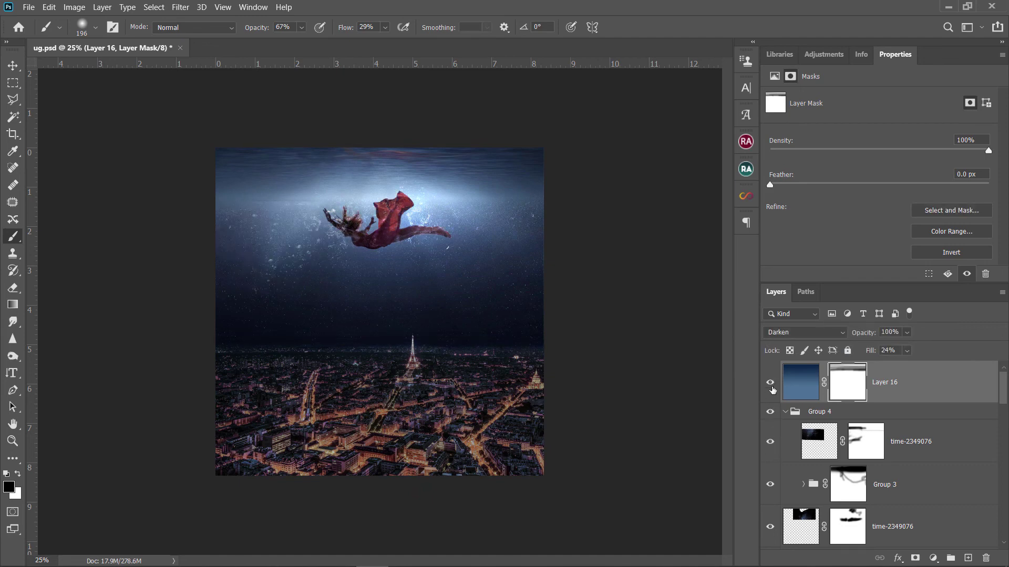
# - Add a layer mask to Group 4 and paint white over a stray spot
pyautogui.click(819, 411)
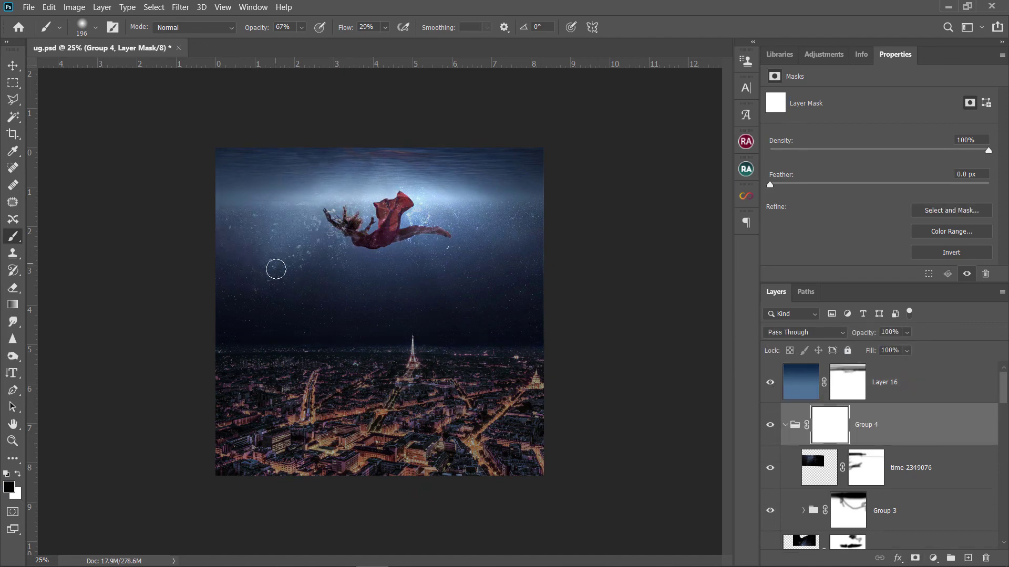
pyautogui.click(770, 468)
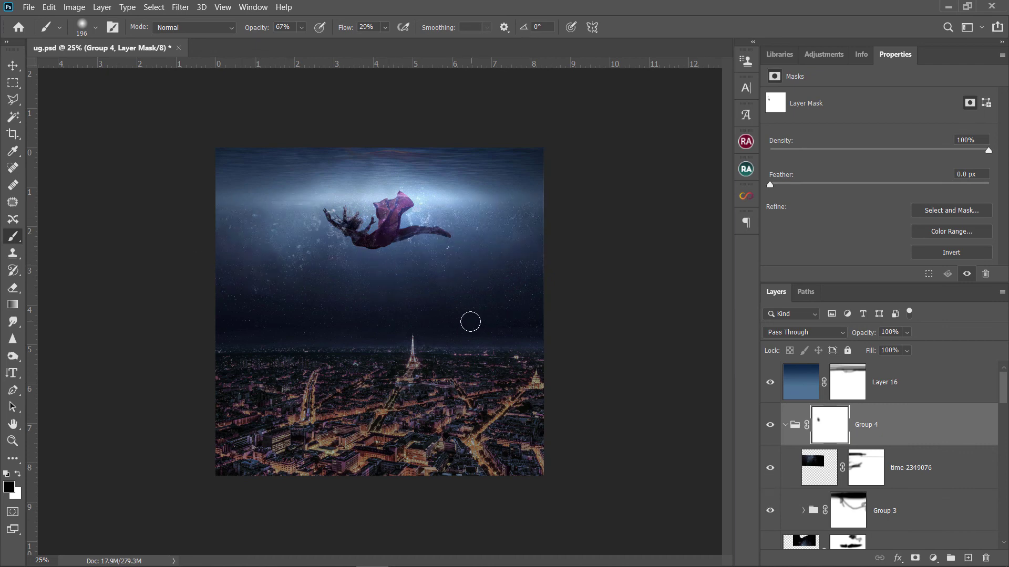
pyautogui.press('x')
pyautogui.click(270, 282)
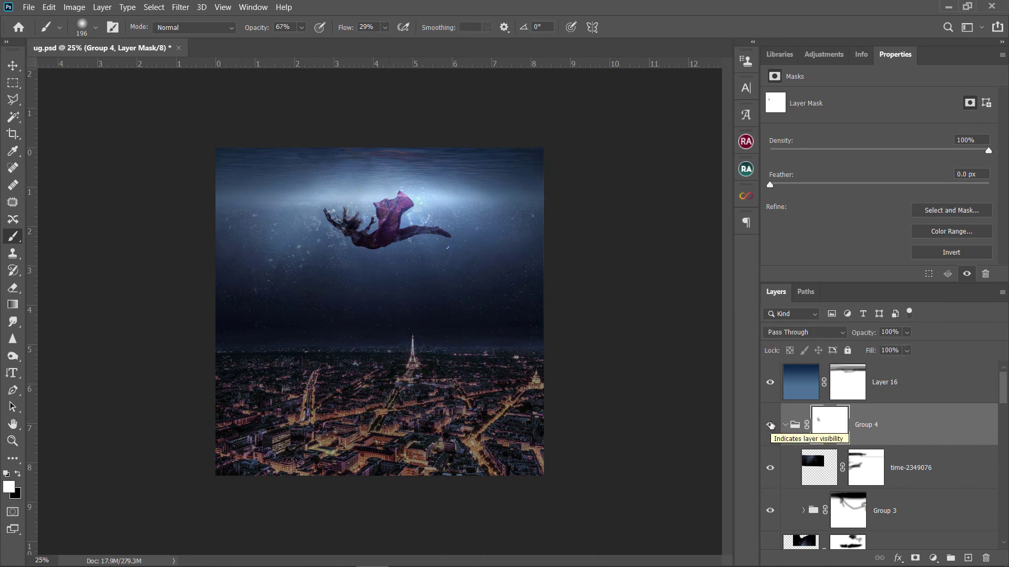